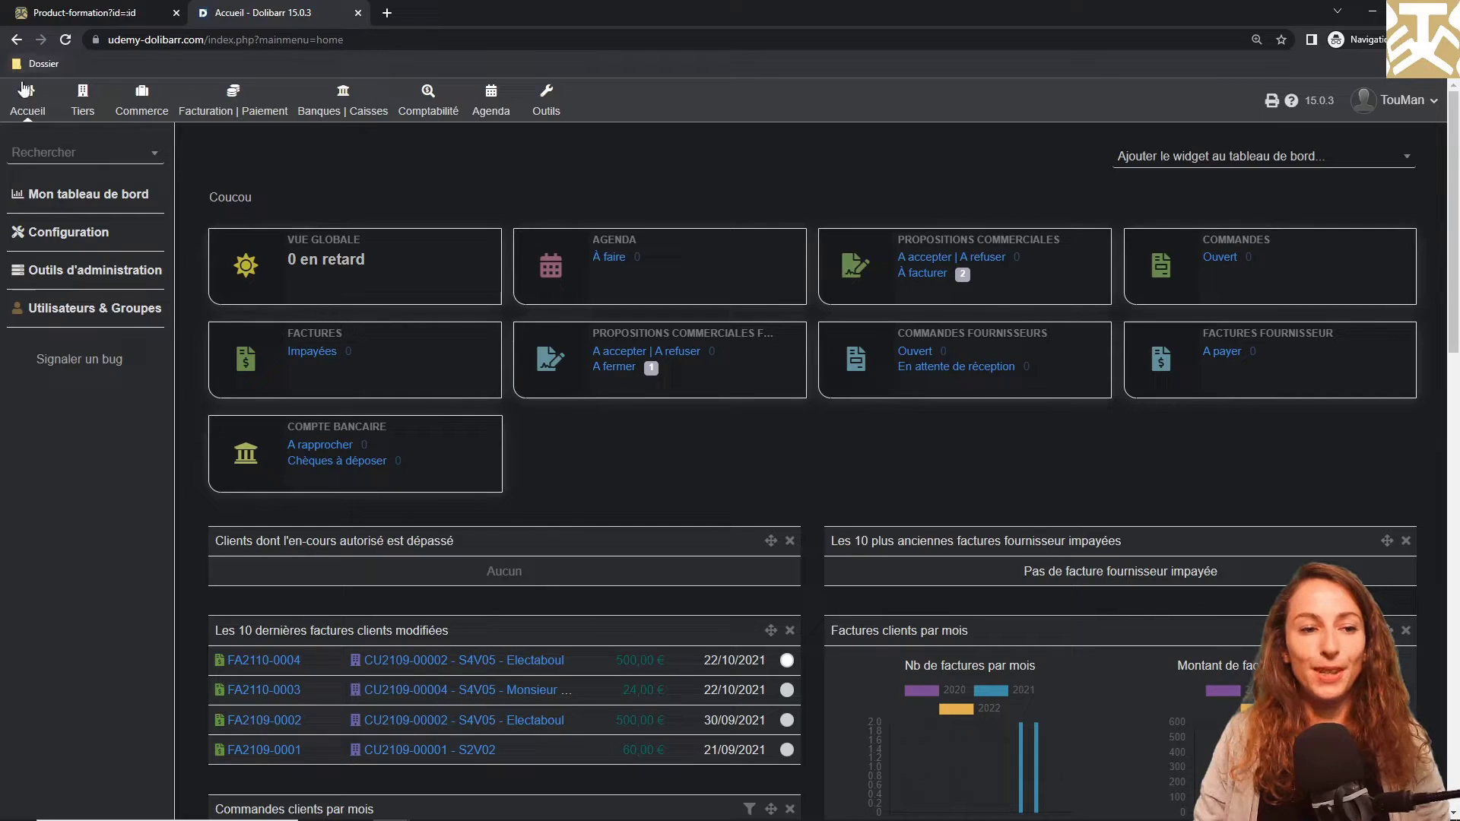
- Find the Produits module by filtering the available modules with the keyword "produit", and enable it
left_click(29, 106)
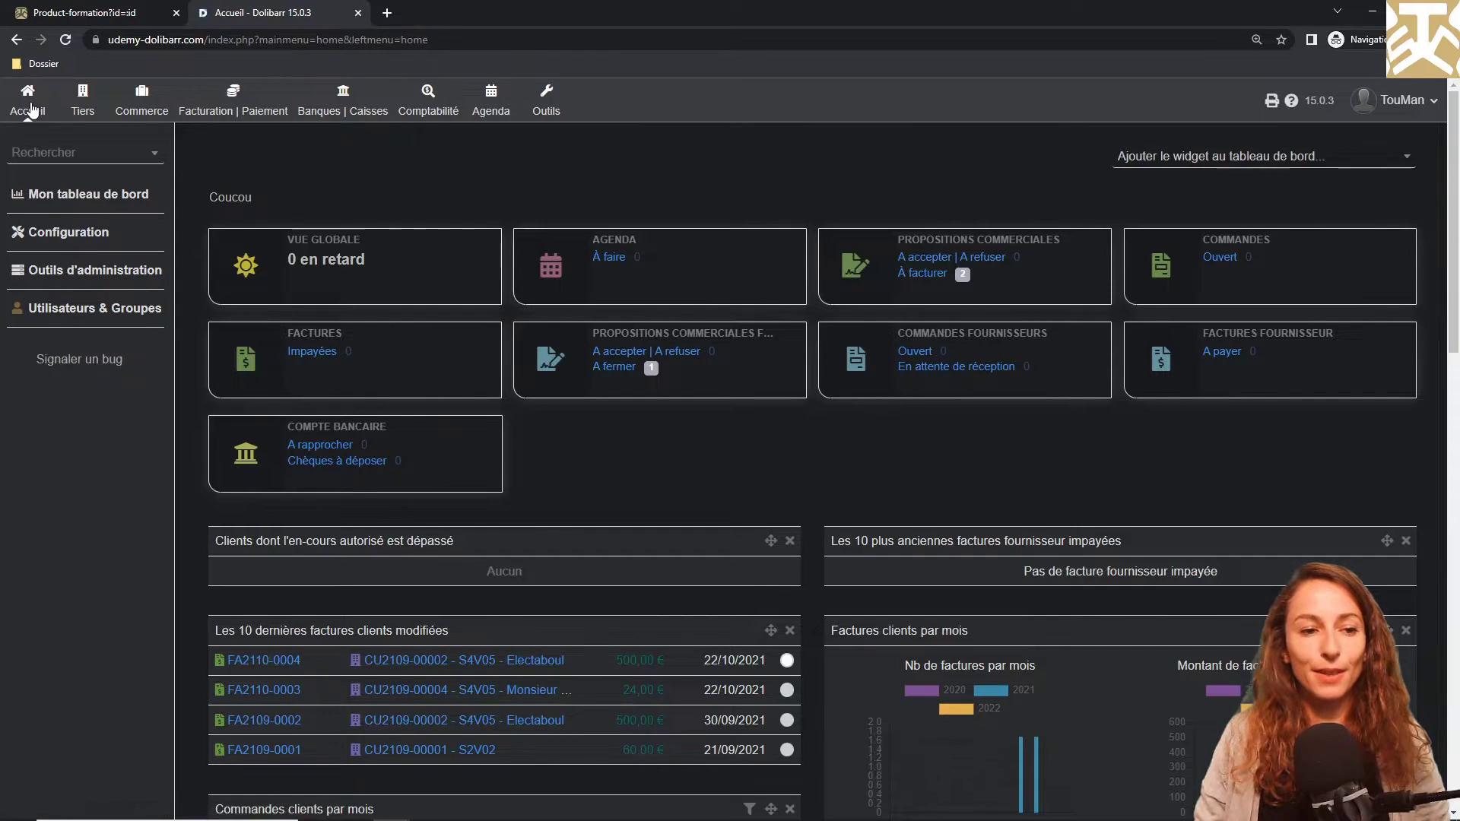
left_click(69, 230)
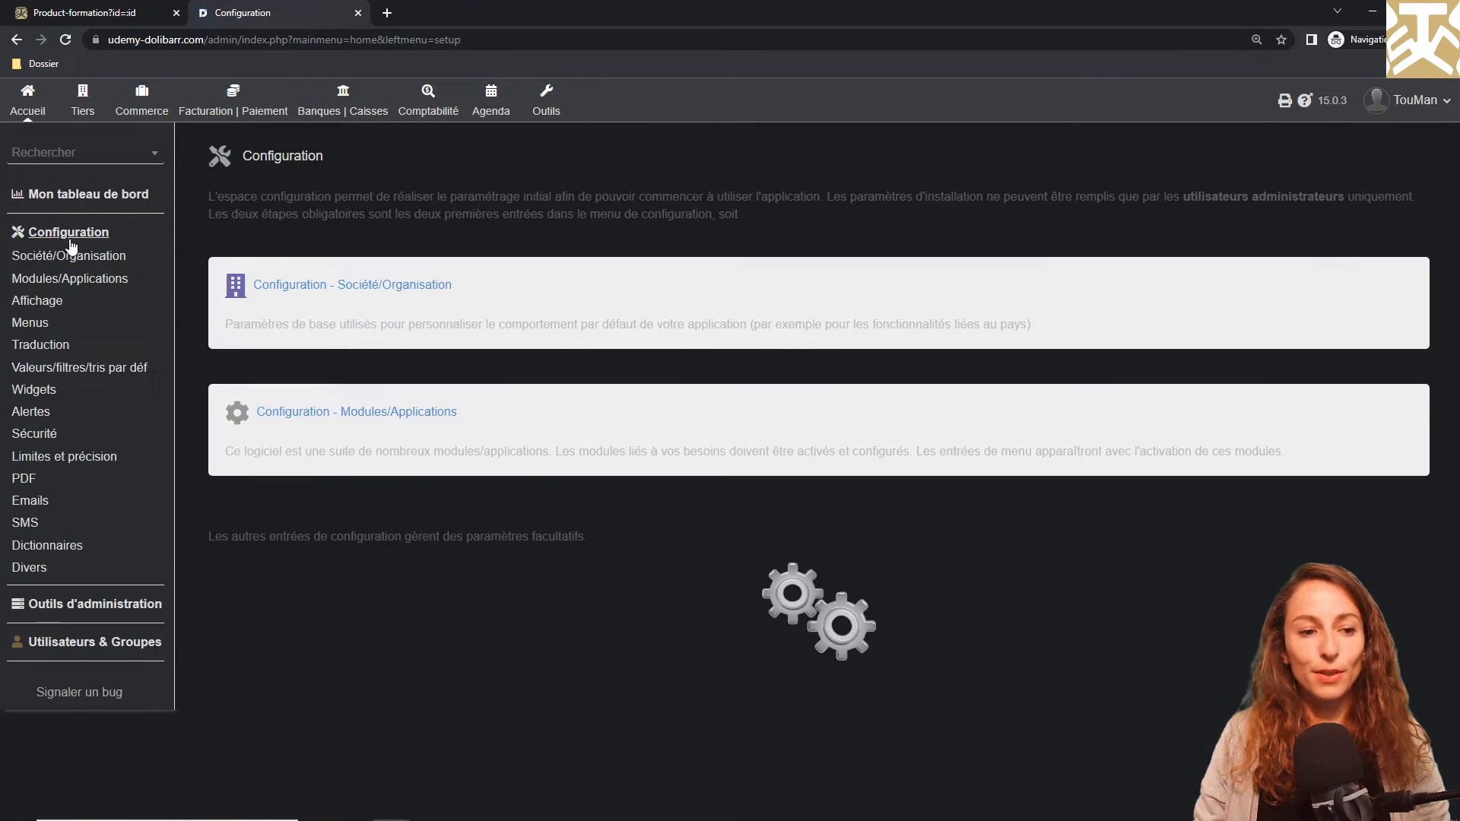
left_click(80, 283)
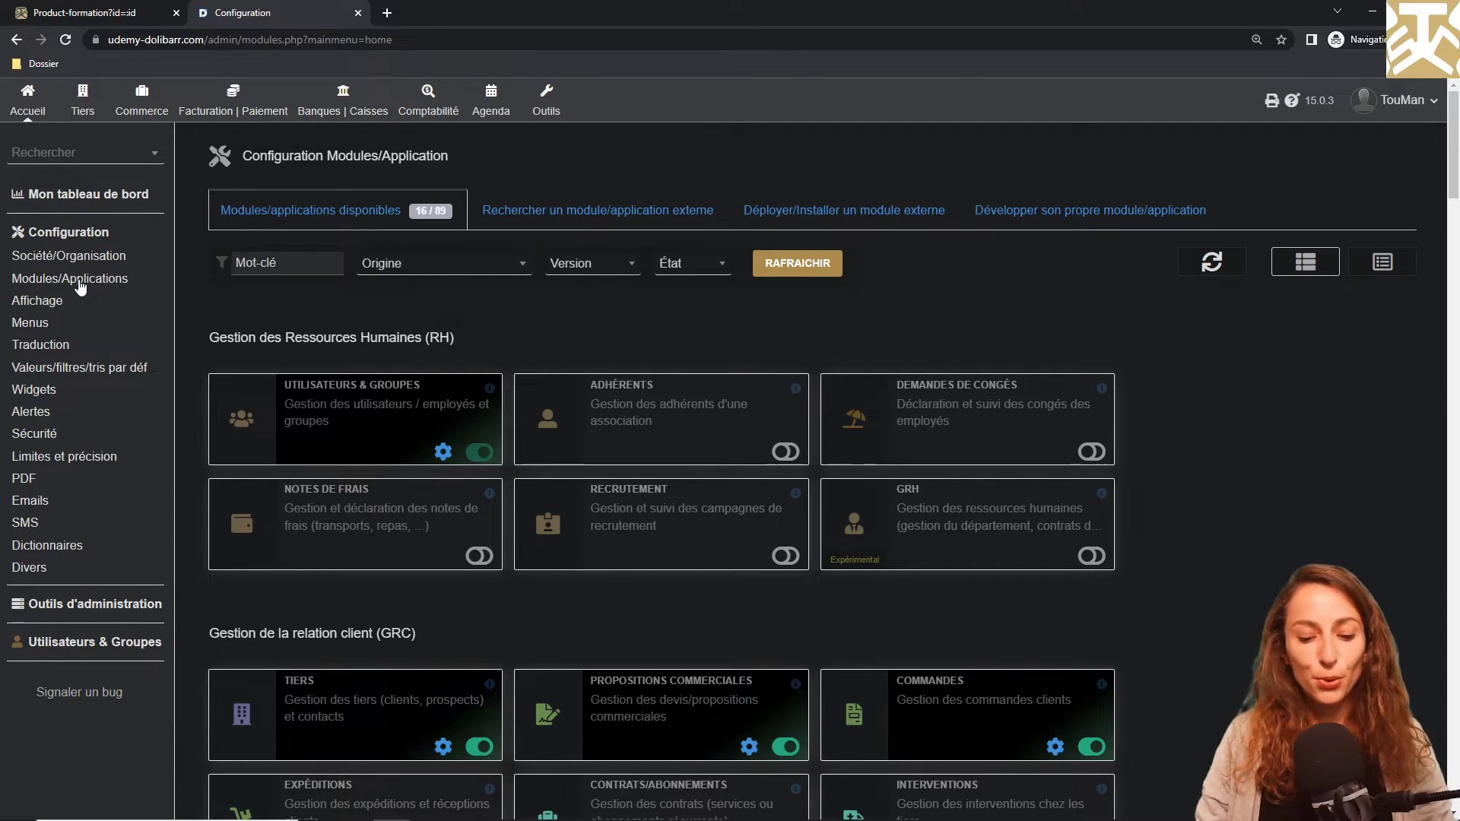
type("produit")
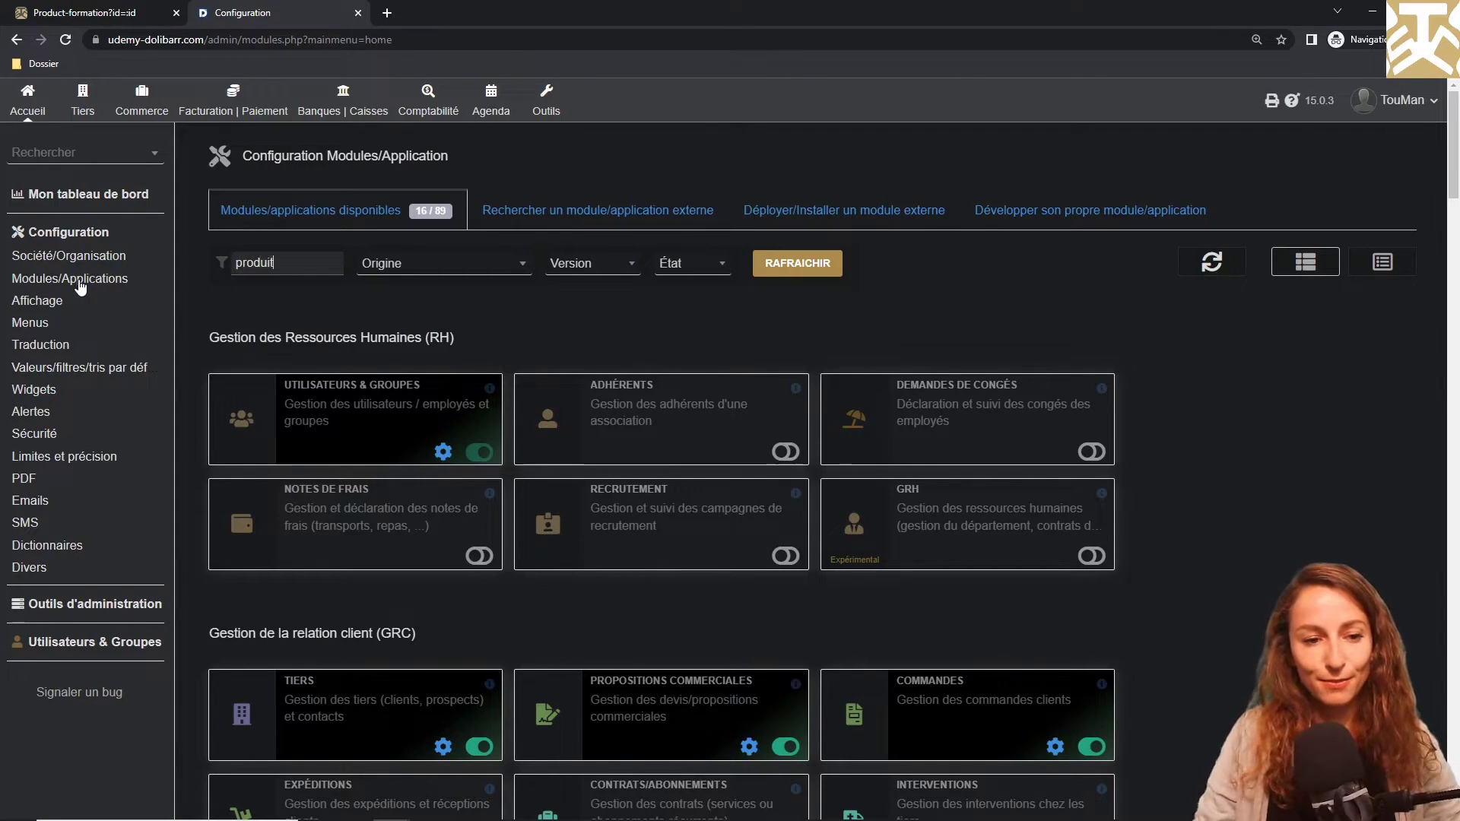
left_click(823, 262)
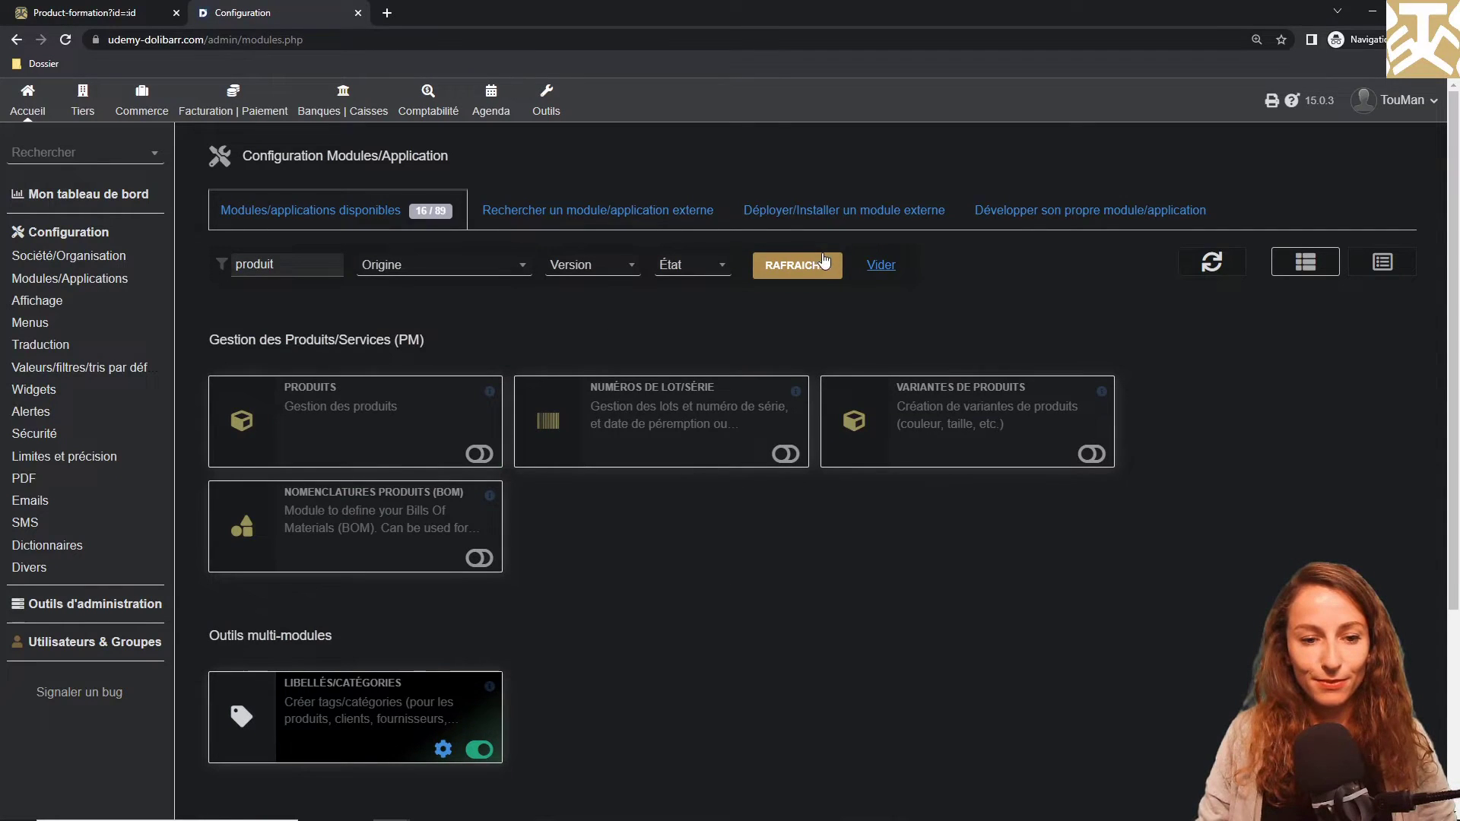
left_click(485, 454)
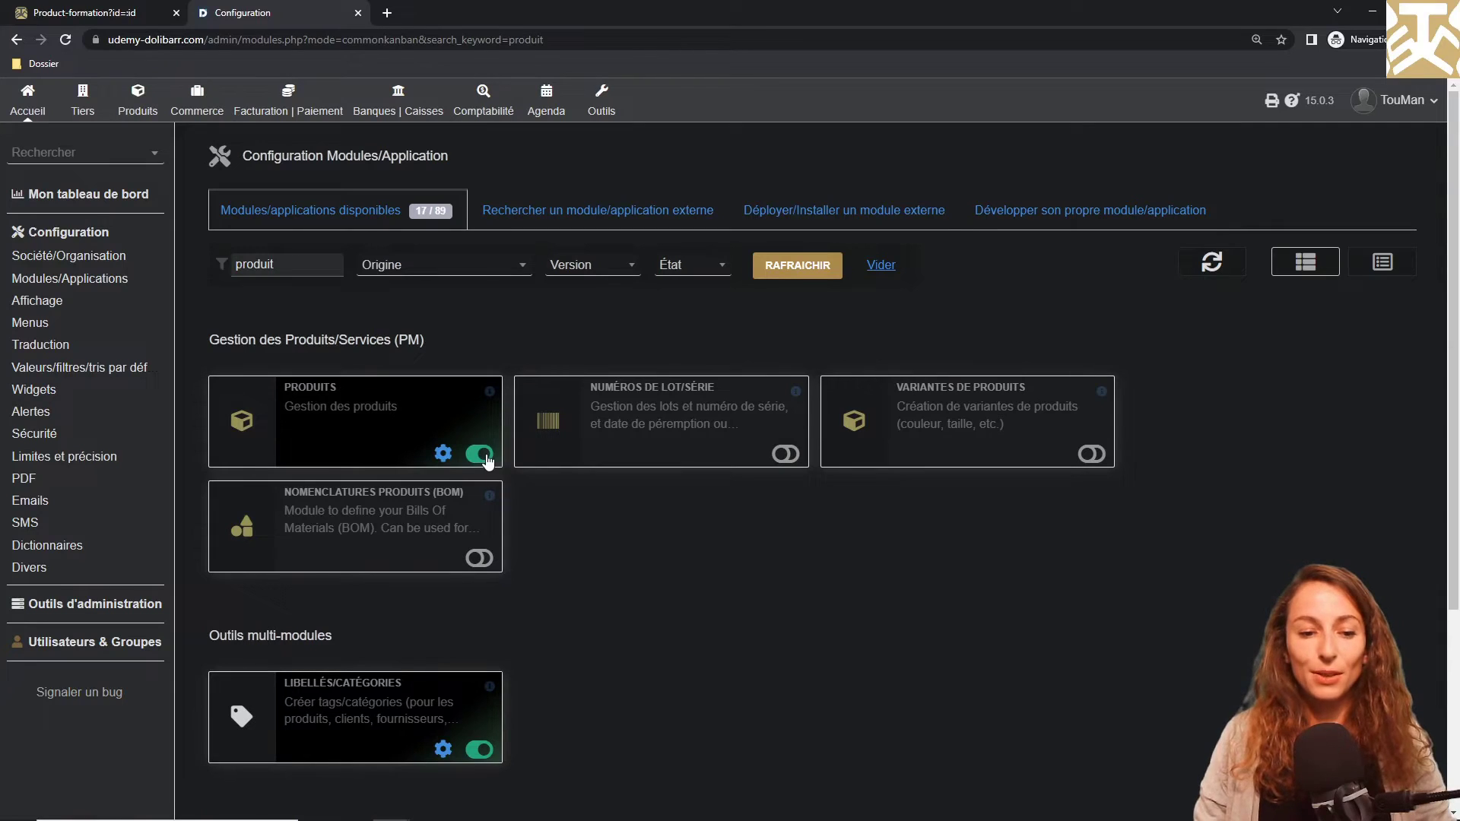
- In the Produits module configuration, activate Elephant numbering with product mask {000000} and enable the standard PDF model for the product sheet
left_click(444, 455)
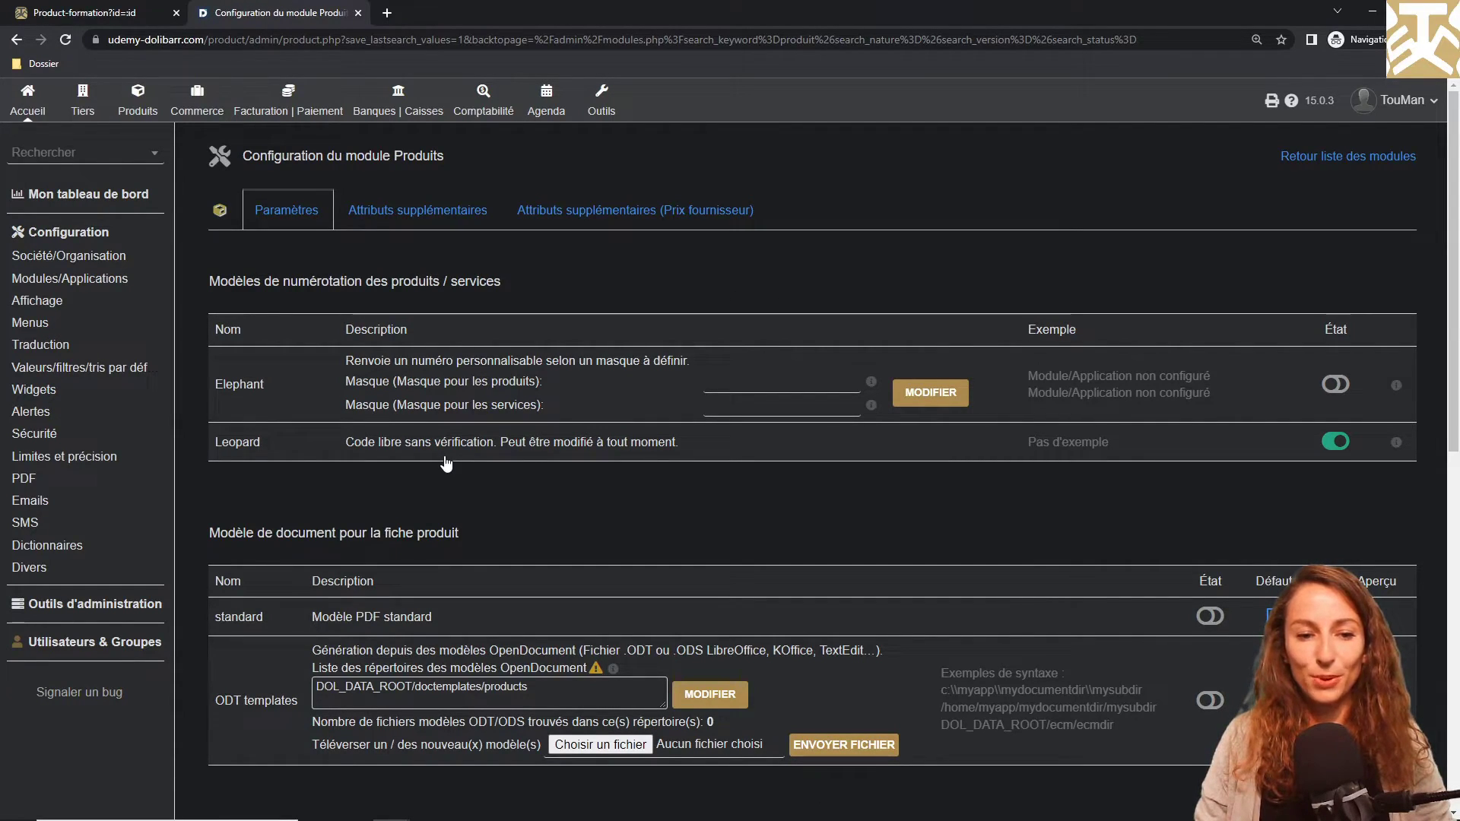
left_click(1339, 384)
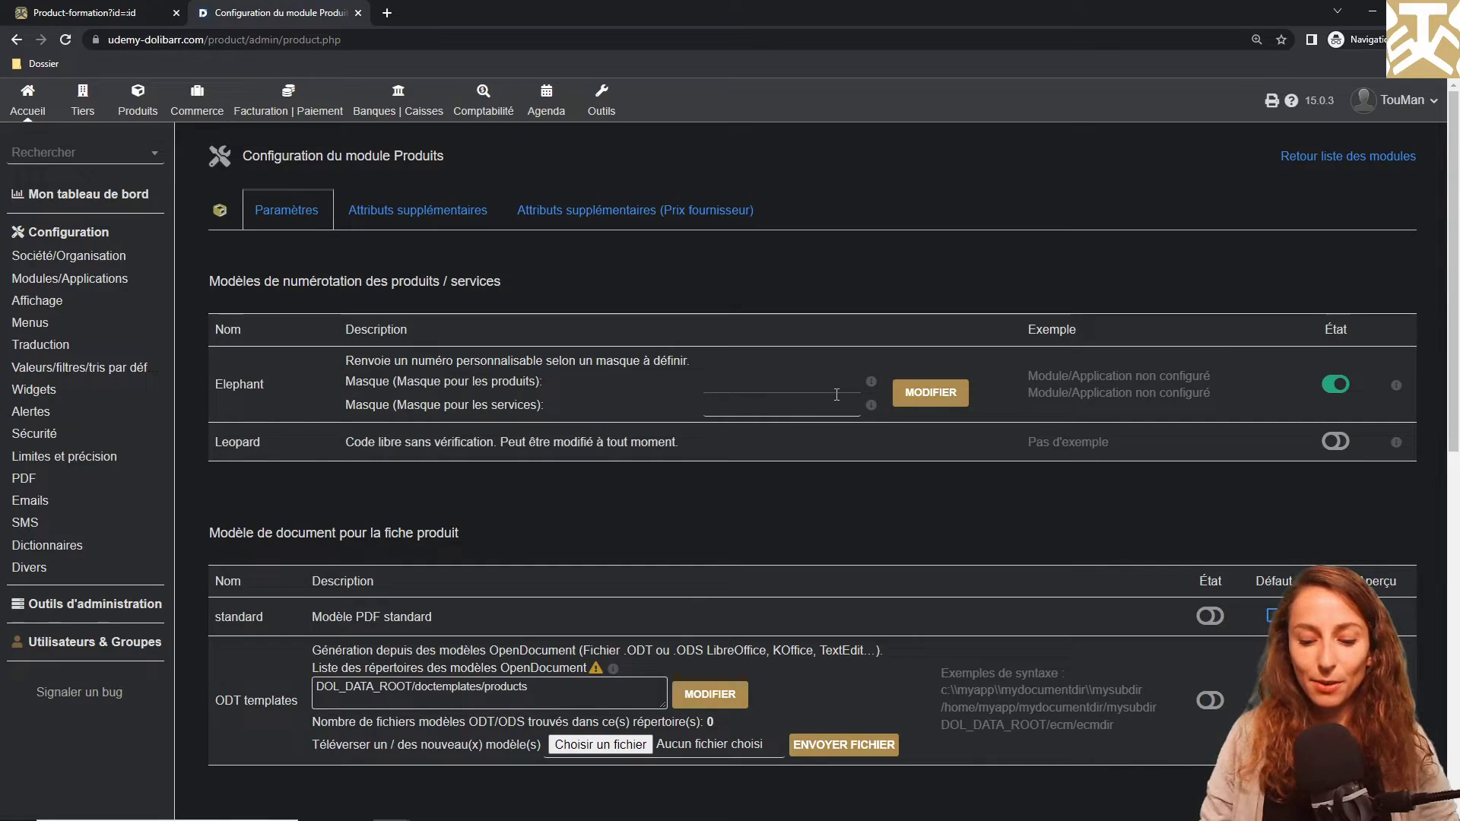
type("{000000")
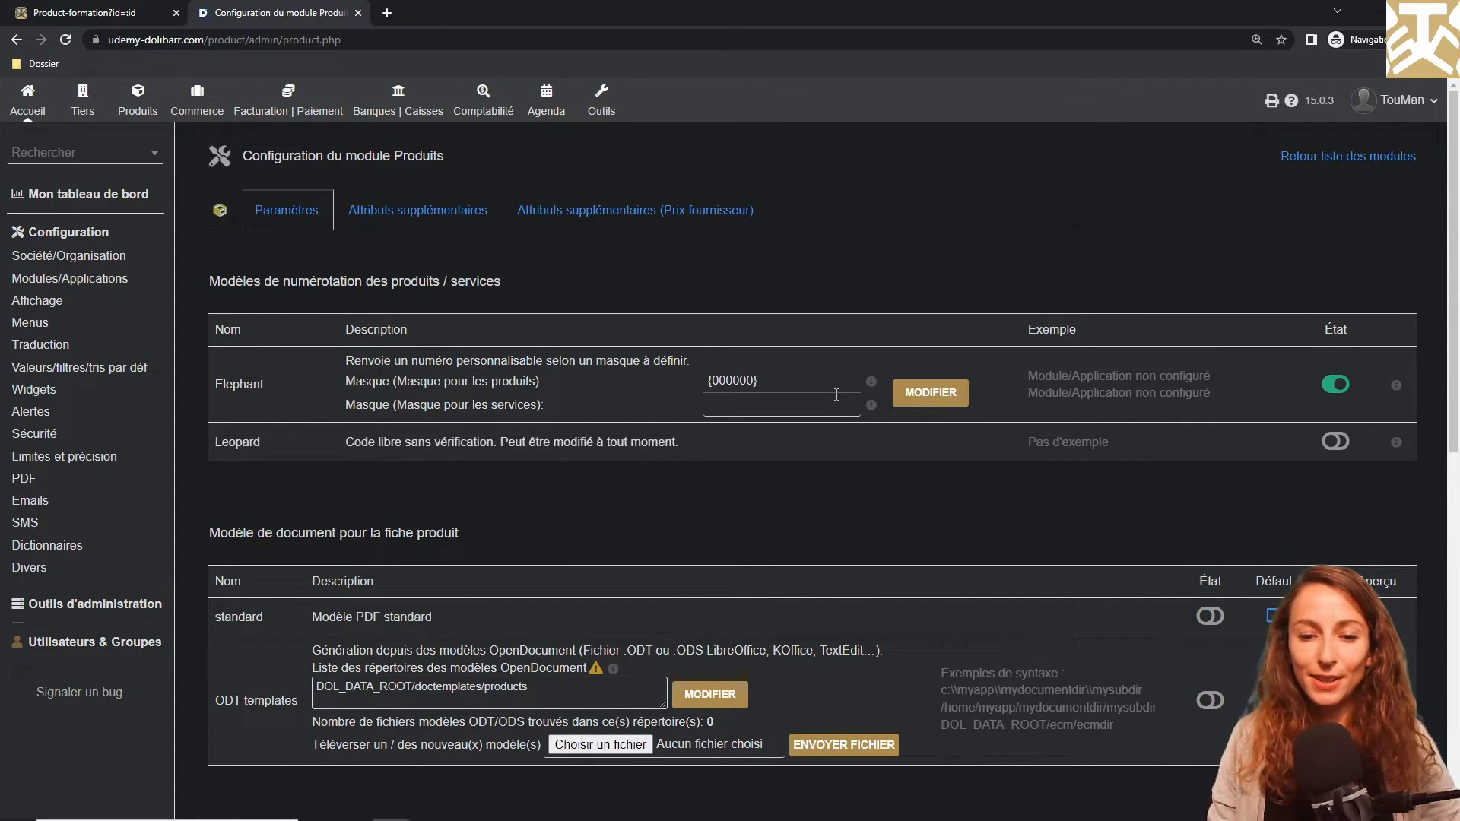
left_click(913, 392)
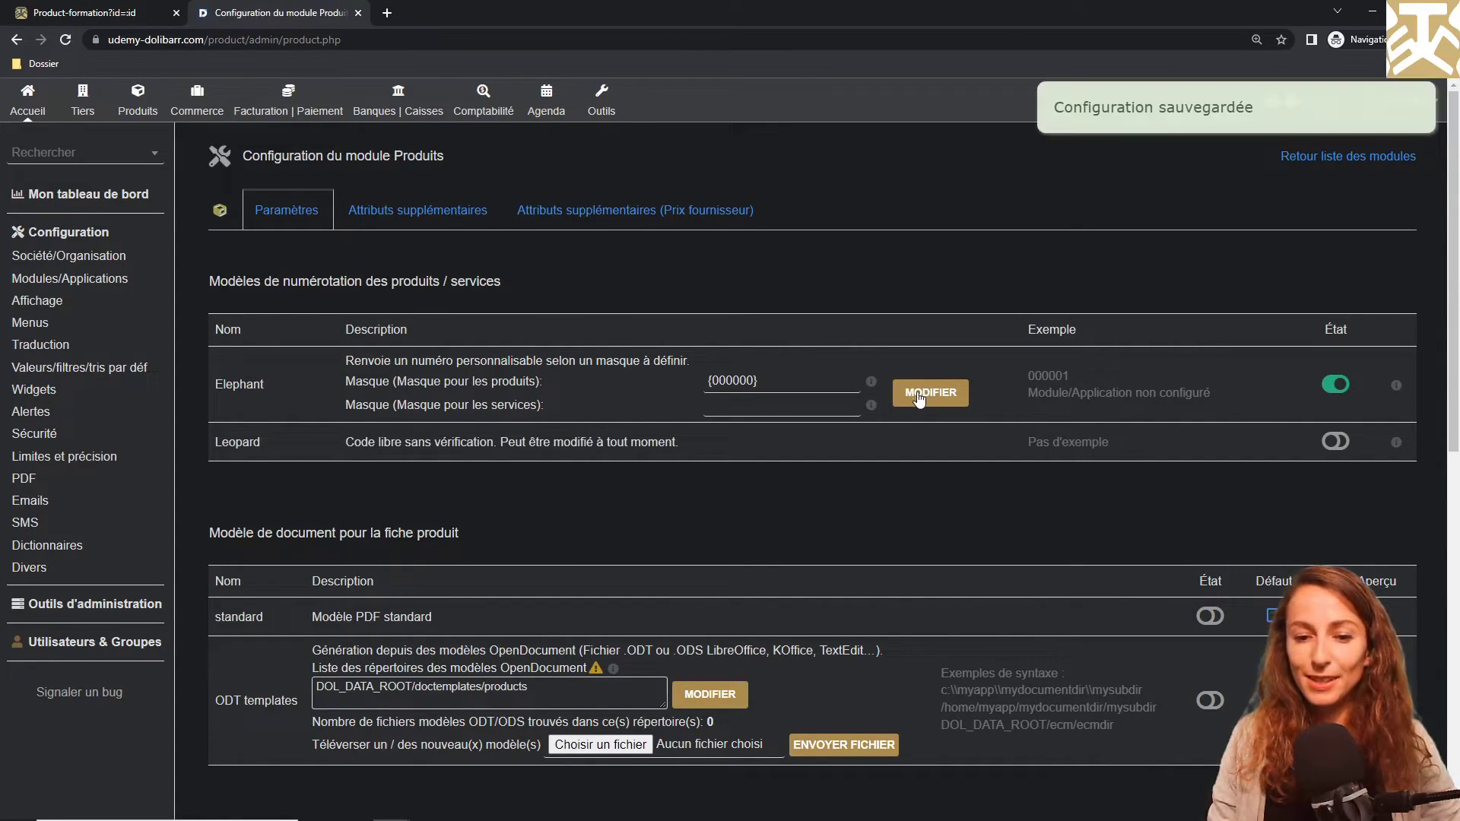
scroll(918, 395, "down", 2)
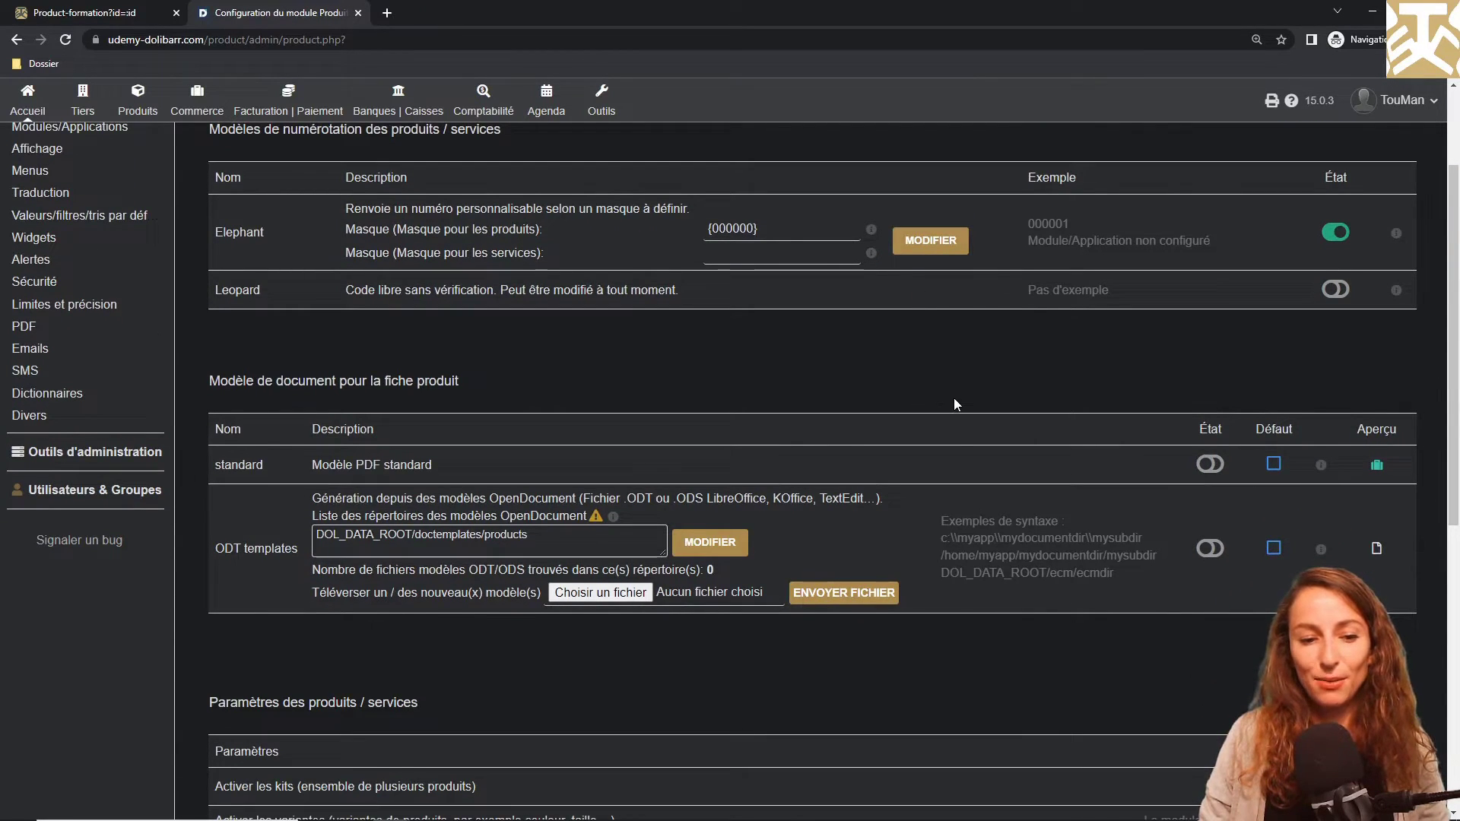
left_click(1210, 465)
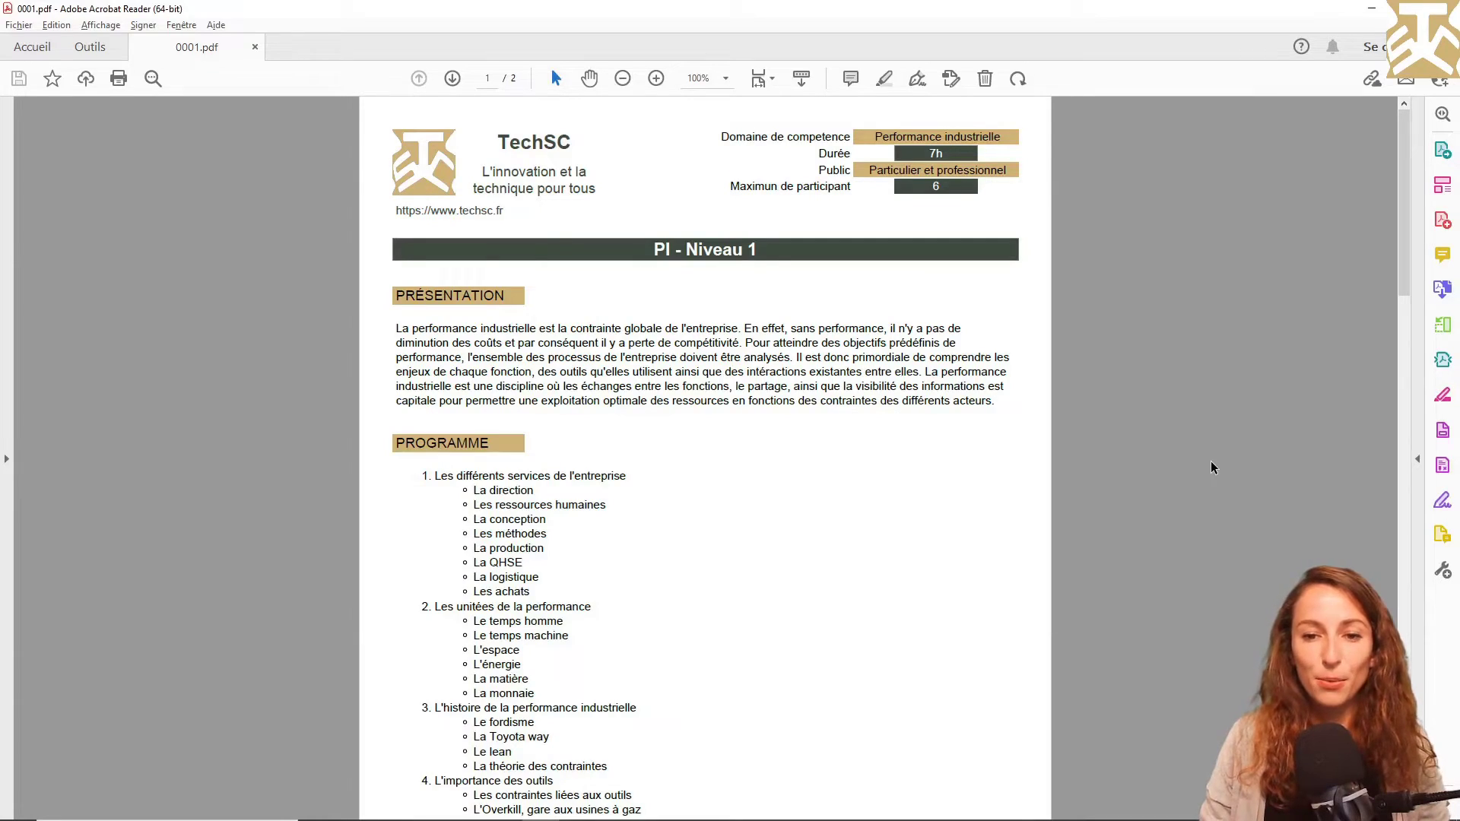
- Examine the sample training sheet 0001.pdf in Acrobat Reader, switch to the browser and review the matching PI - Niveau 1 web page
scroll(682, 491, "down", 3)
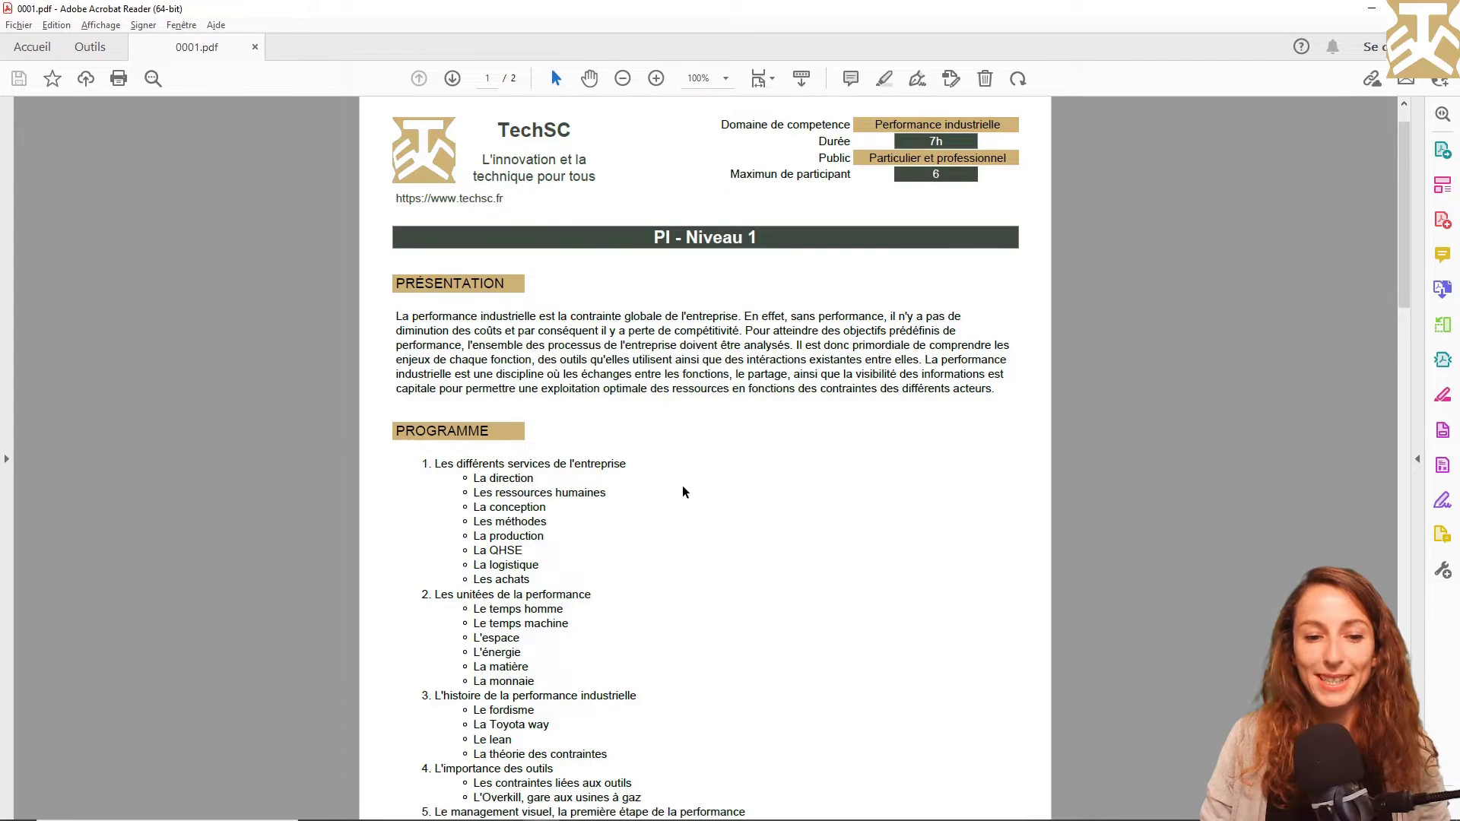
left_click_drag(1405, 392, 1407, 272)
key("alt+Tab")
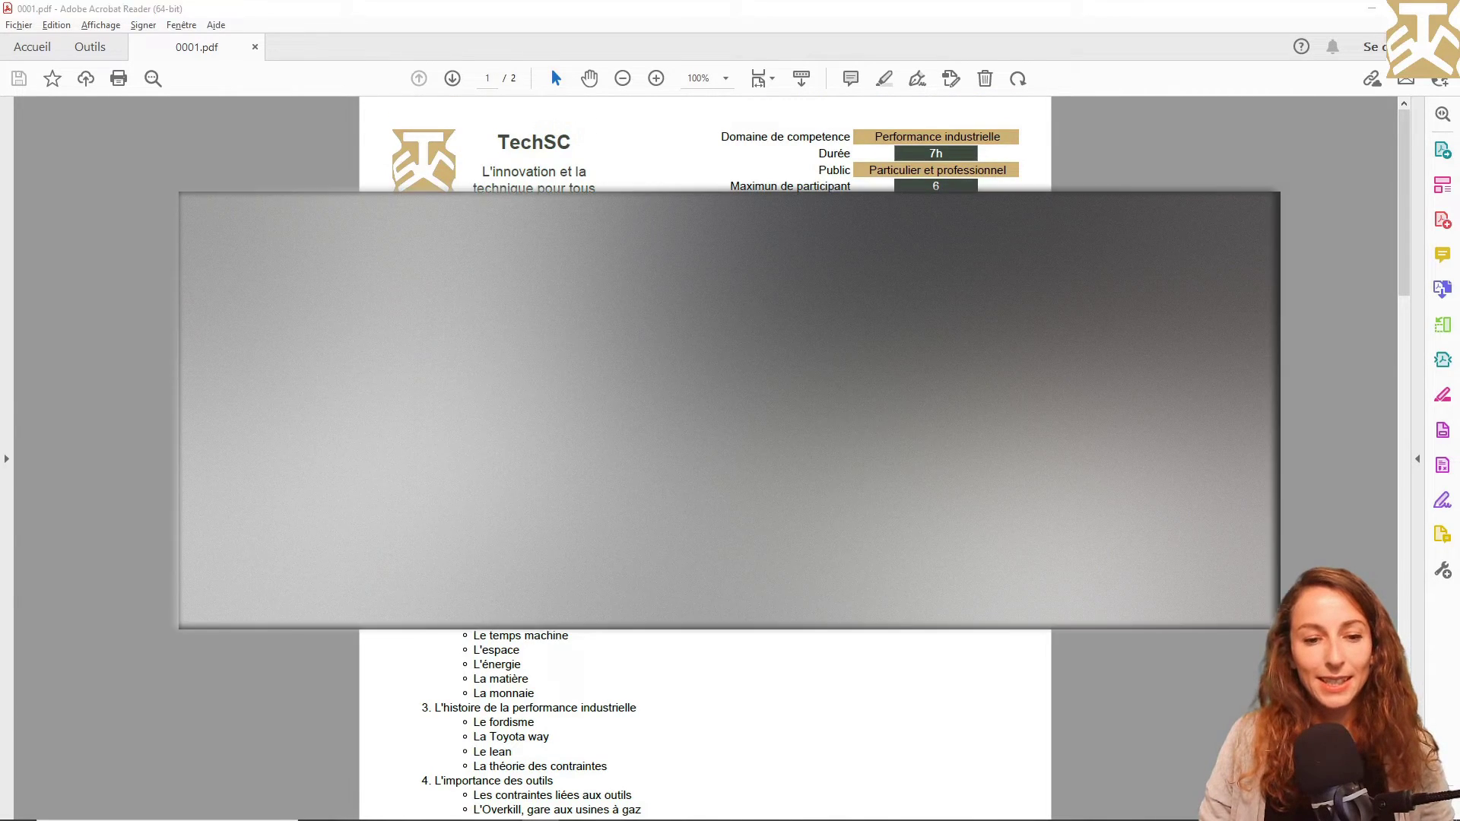
left_click(133, 13)
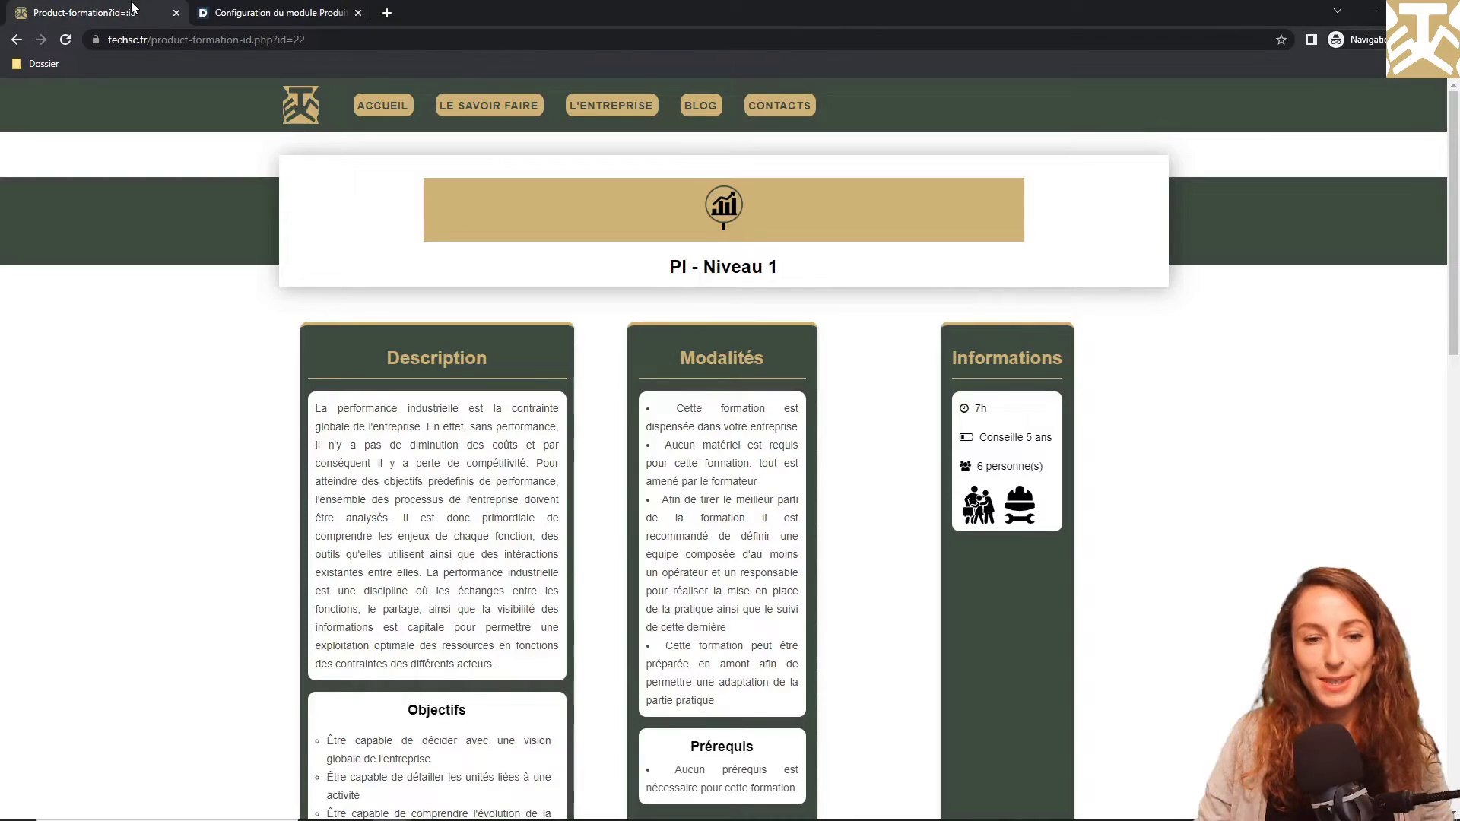
scroll(904, 522, "down", 1)
scroll(905, 522, "down", 3)
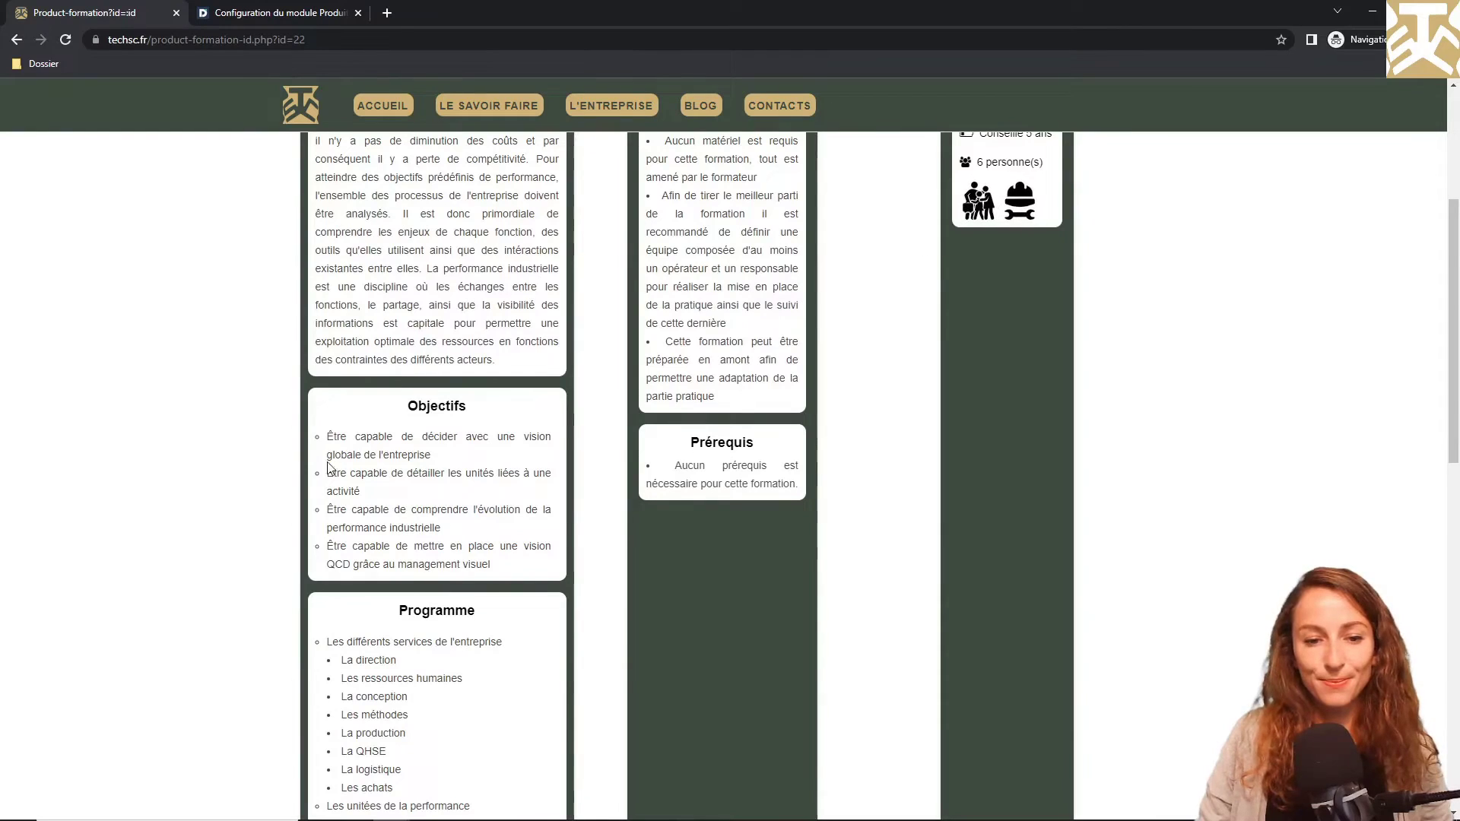
scroll(975, 527, "up", 4)
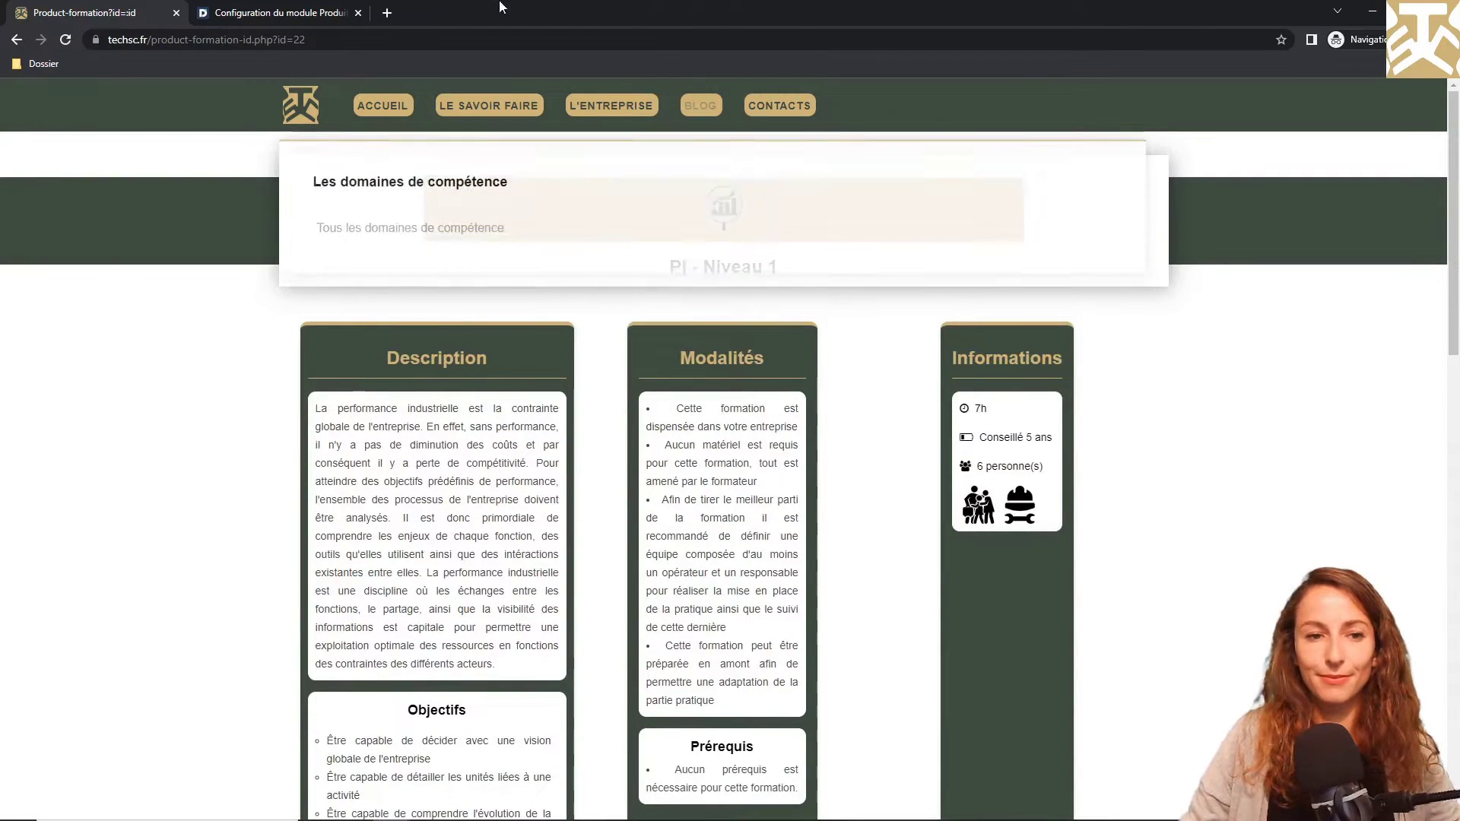
- Return to Dolibarr's Produits module configuration and review the product/service parameters
left_click(307, 8)
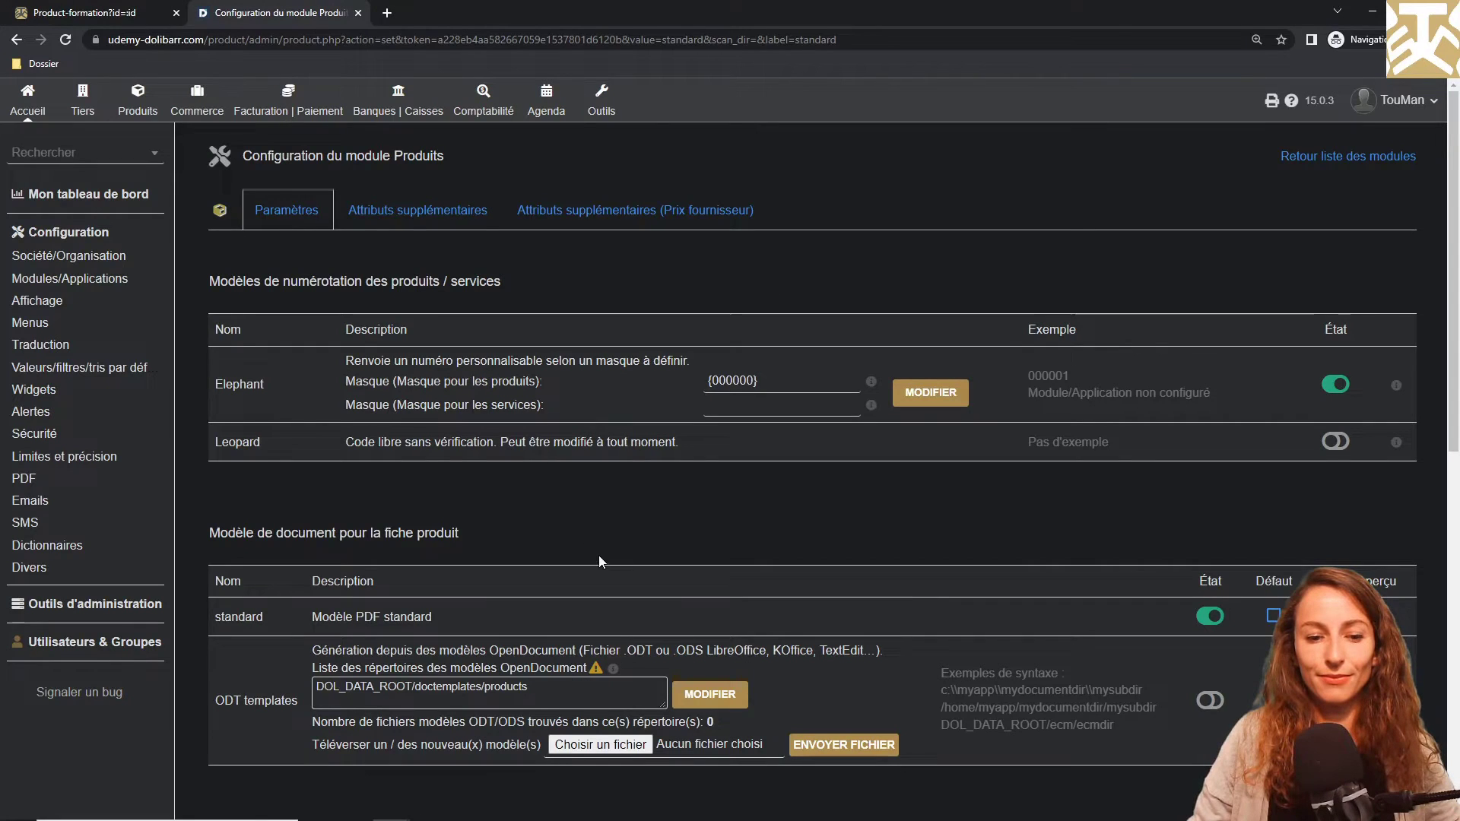
scroll(605, 536, "down", 3)
scroll(605, 537, "down", 5)
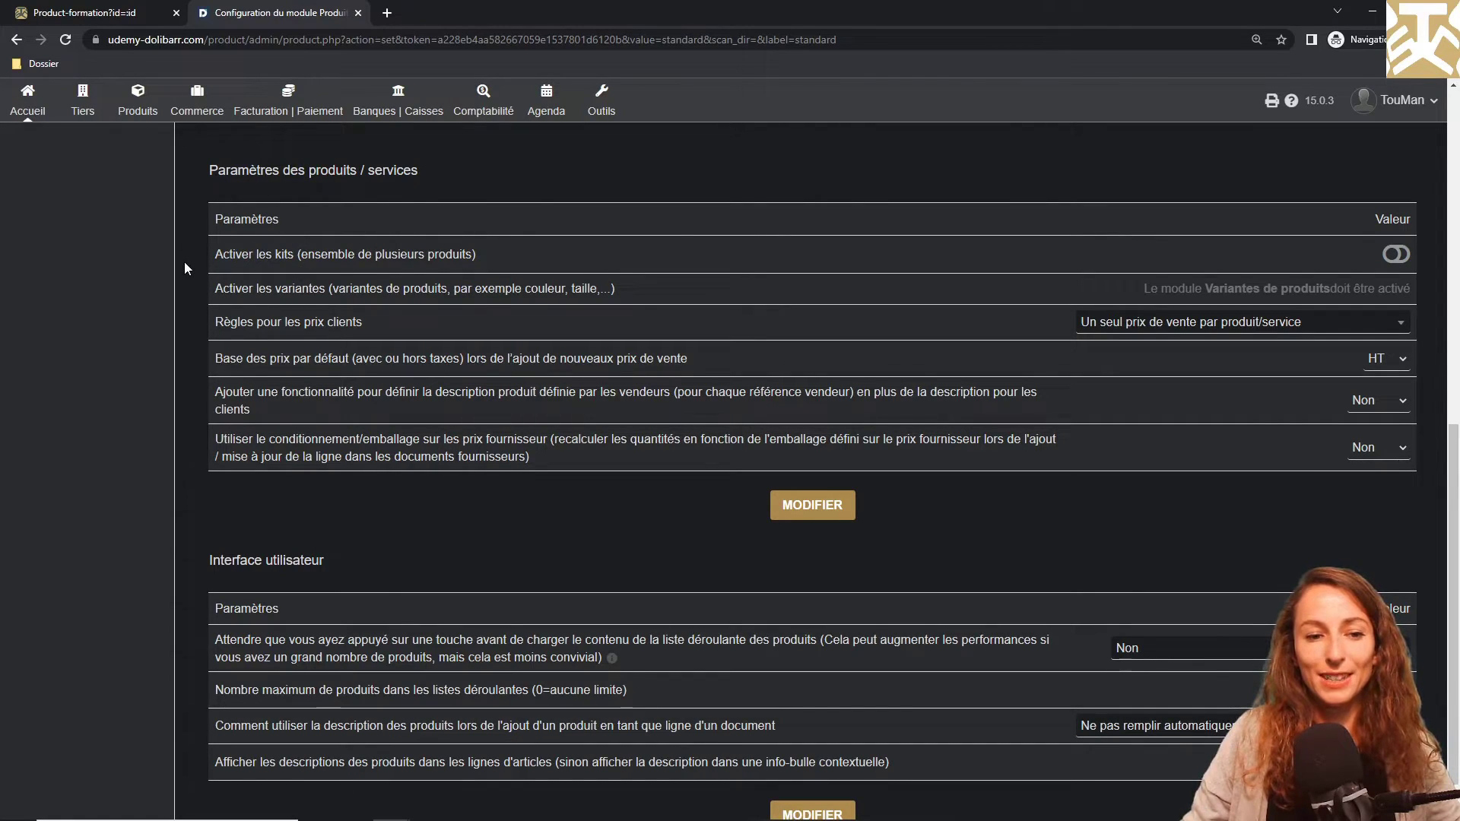
- On the TechSC website, open the training paths for Particuliers and review the PF - Maker niveau 1 path with its included courses
left_click(119, 6)
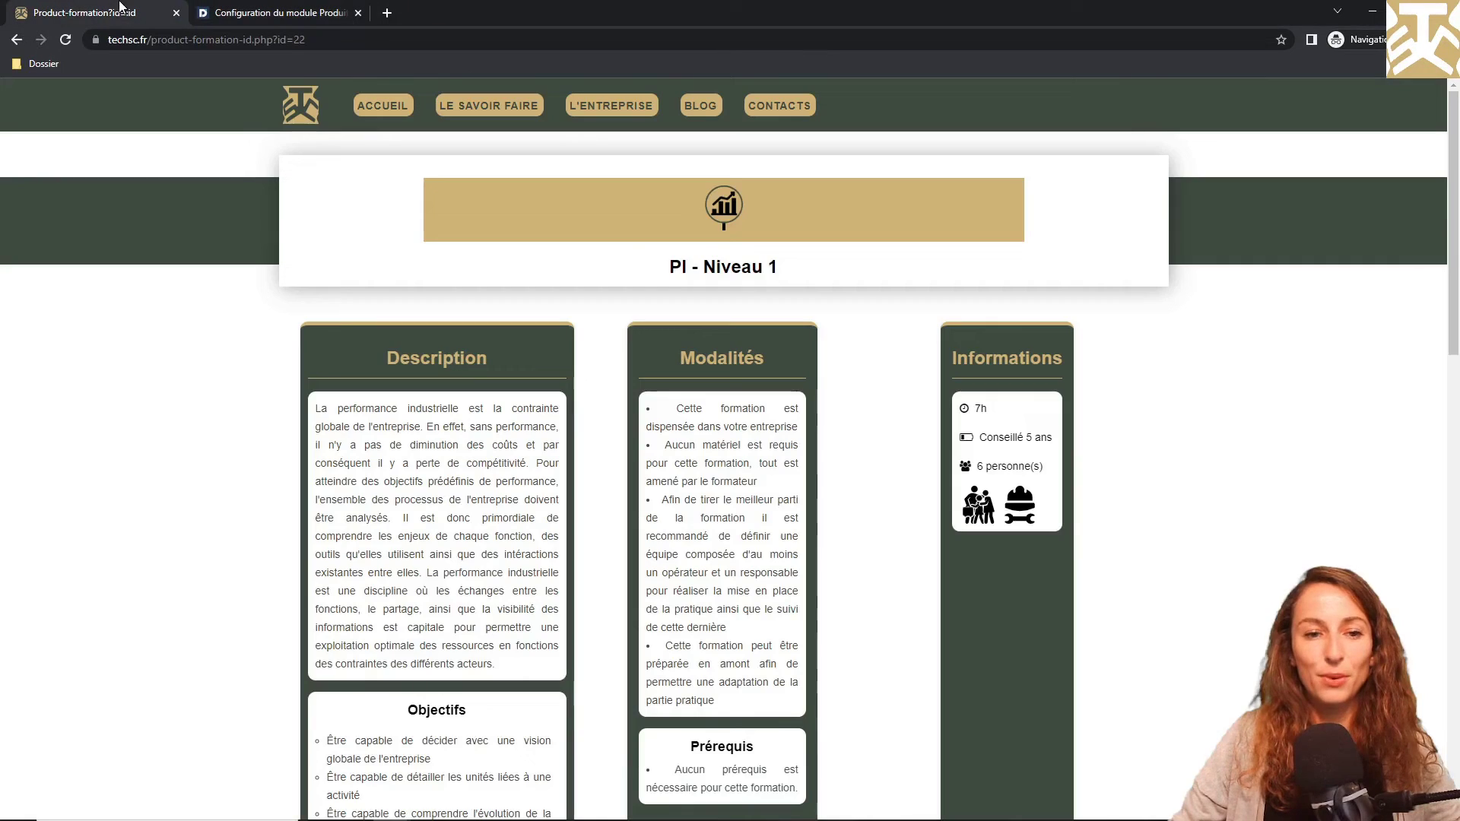
mouse_move(517, 116)
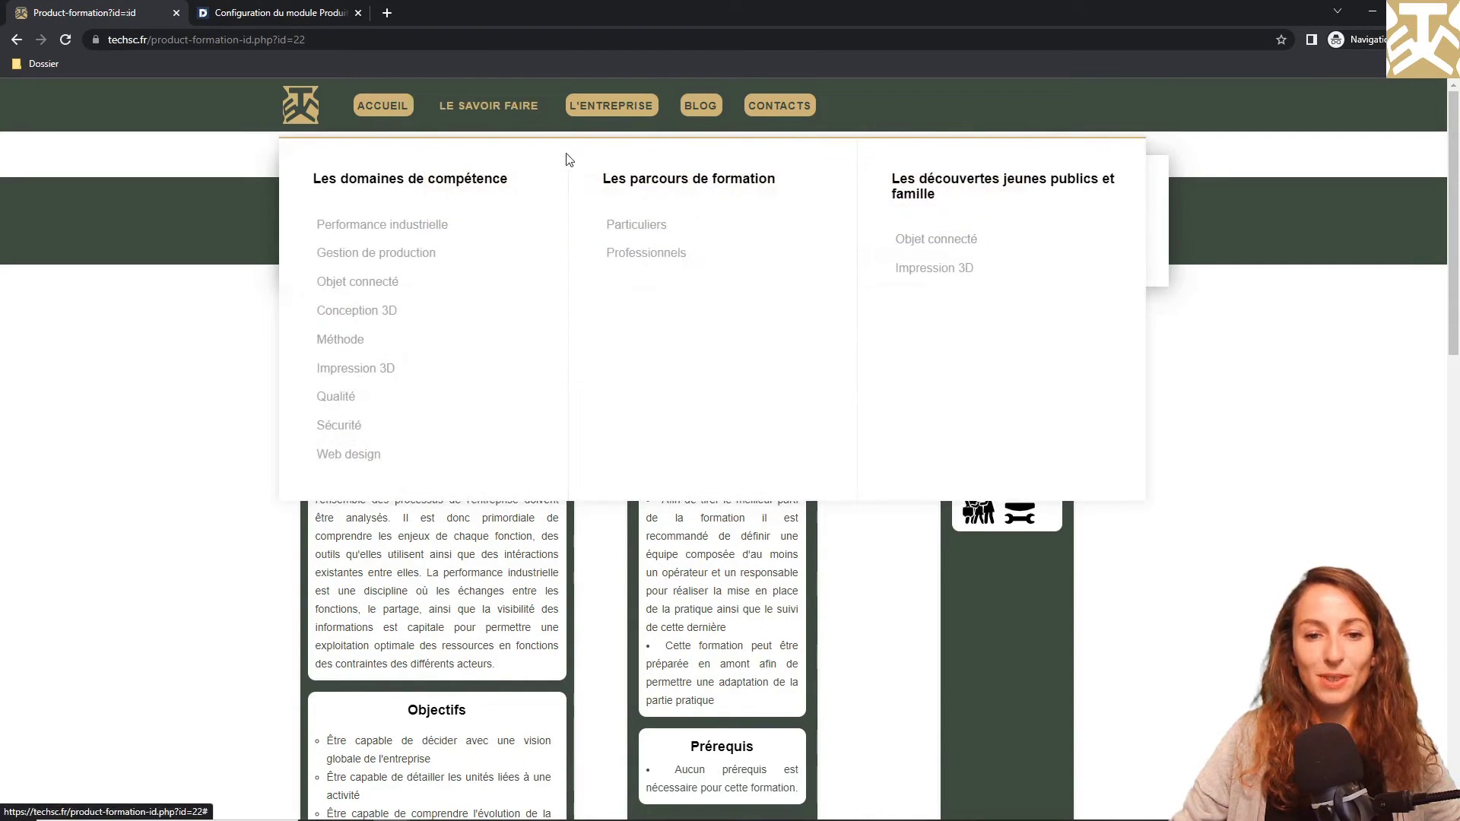
left_click(629, 225)
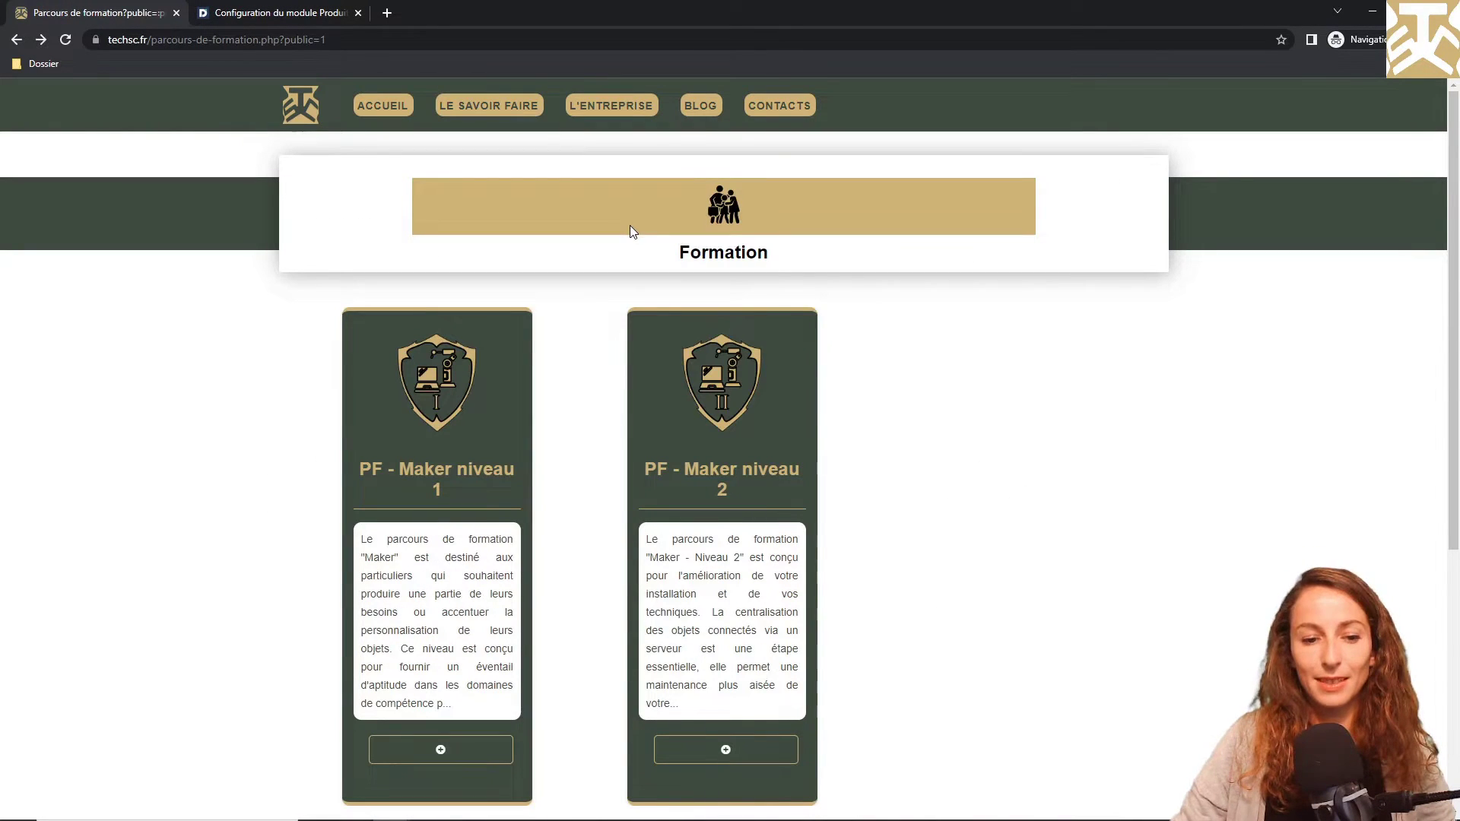
scroll(630, 225, "down", 1)
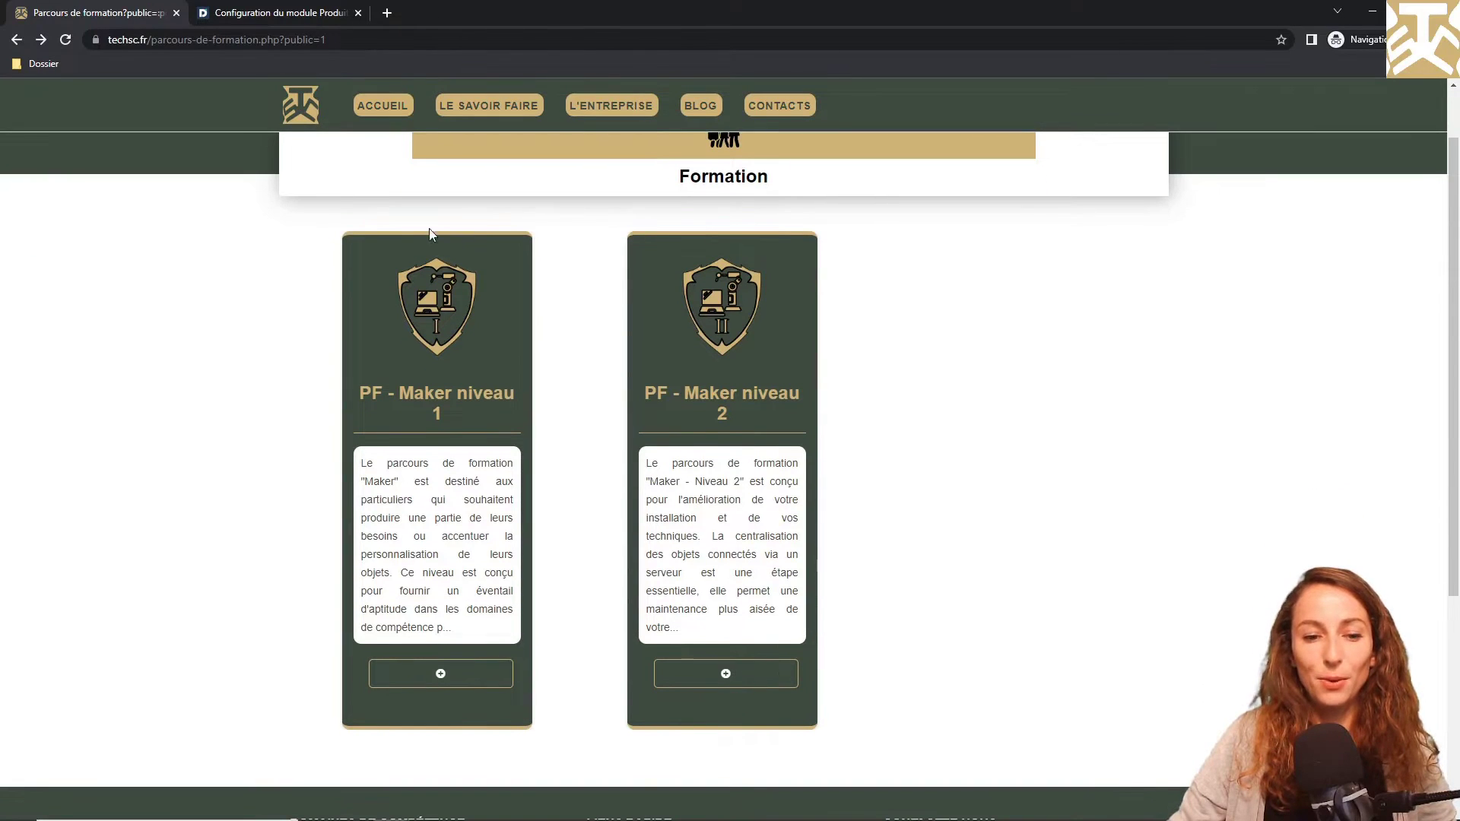
left_click(457, 673)
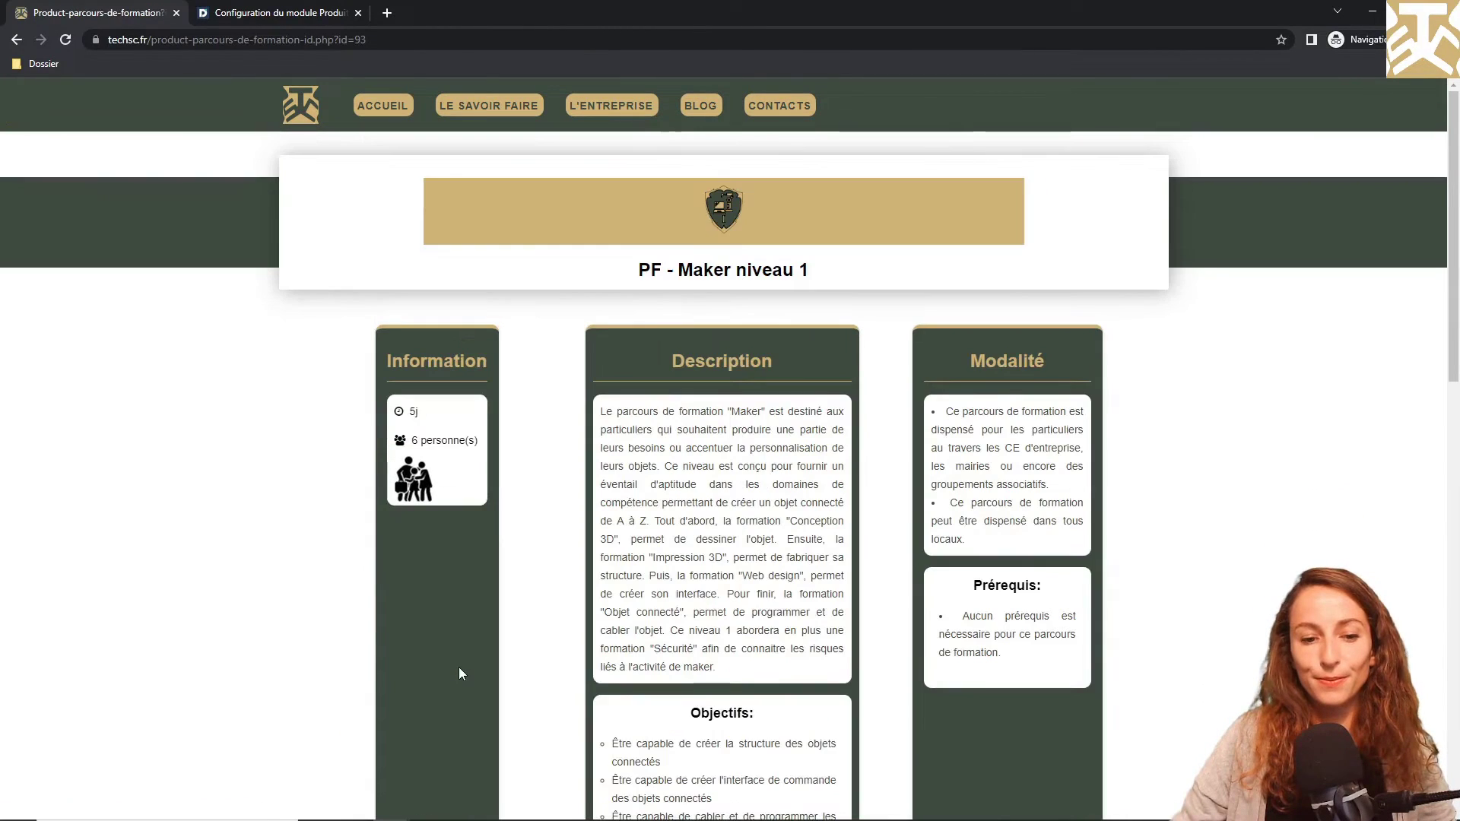
scroll(563, 618, "down", 10)
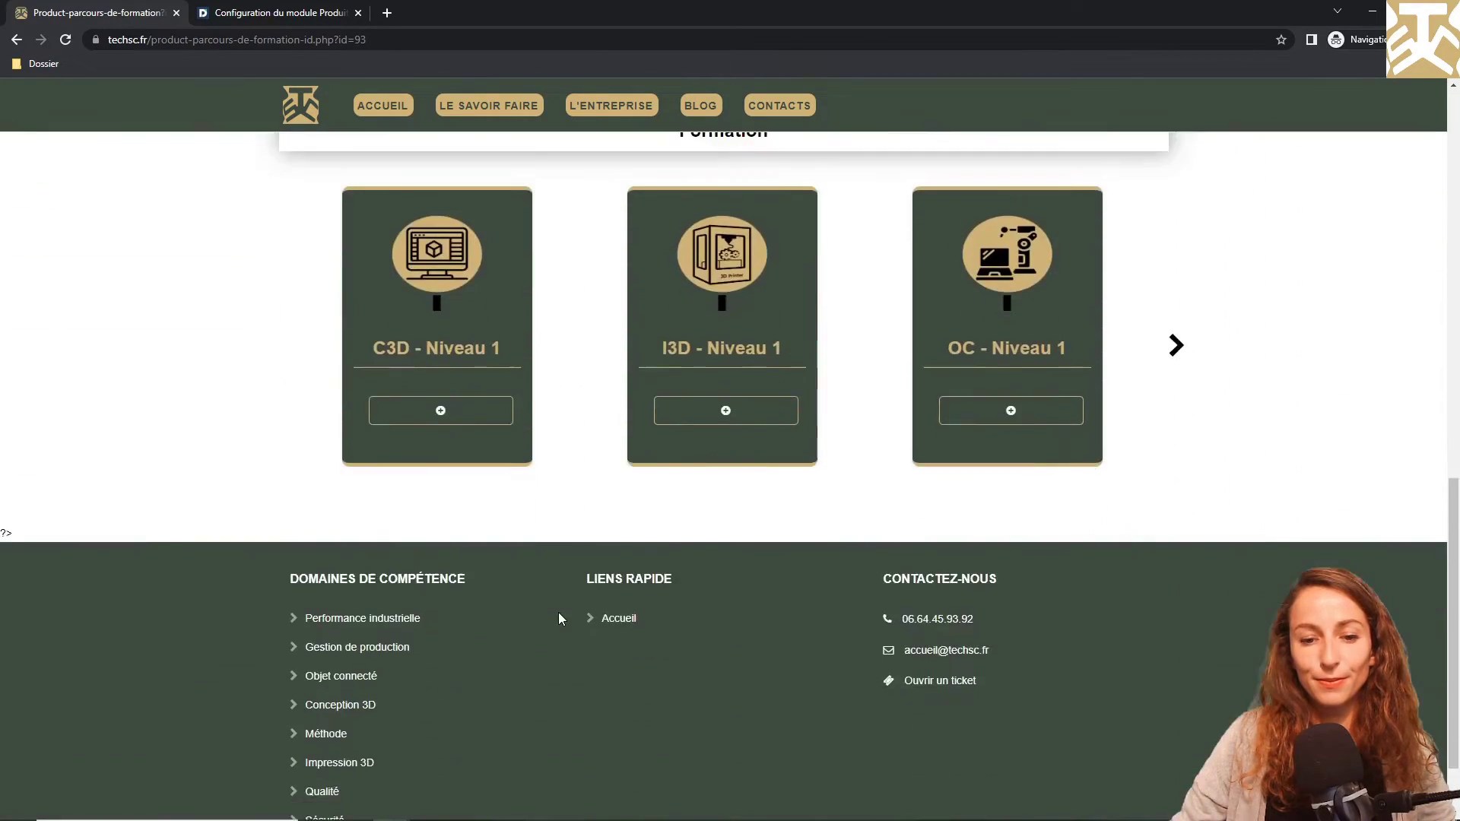
scroll(558, 618, "up", 2)
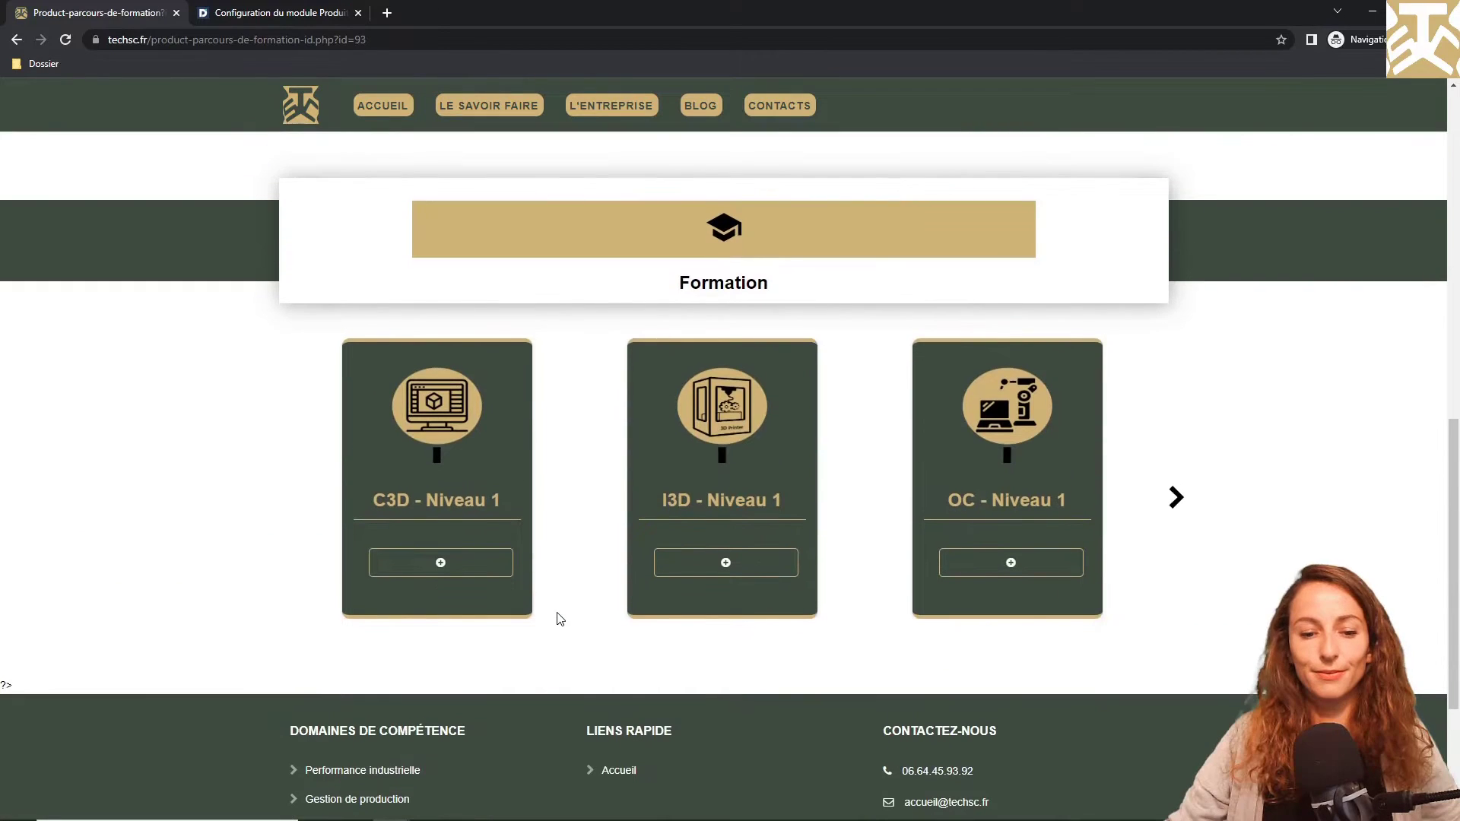
- Back in Dolibarr, set the customer price rule to "Prix différents pour chaque client", set vendor-defined product descriptions to Oui, and save
left_click(295, 8)
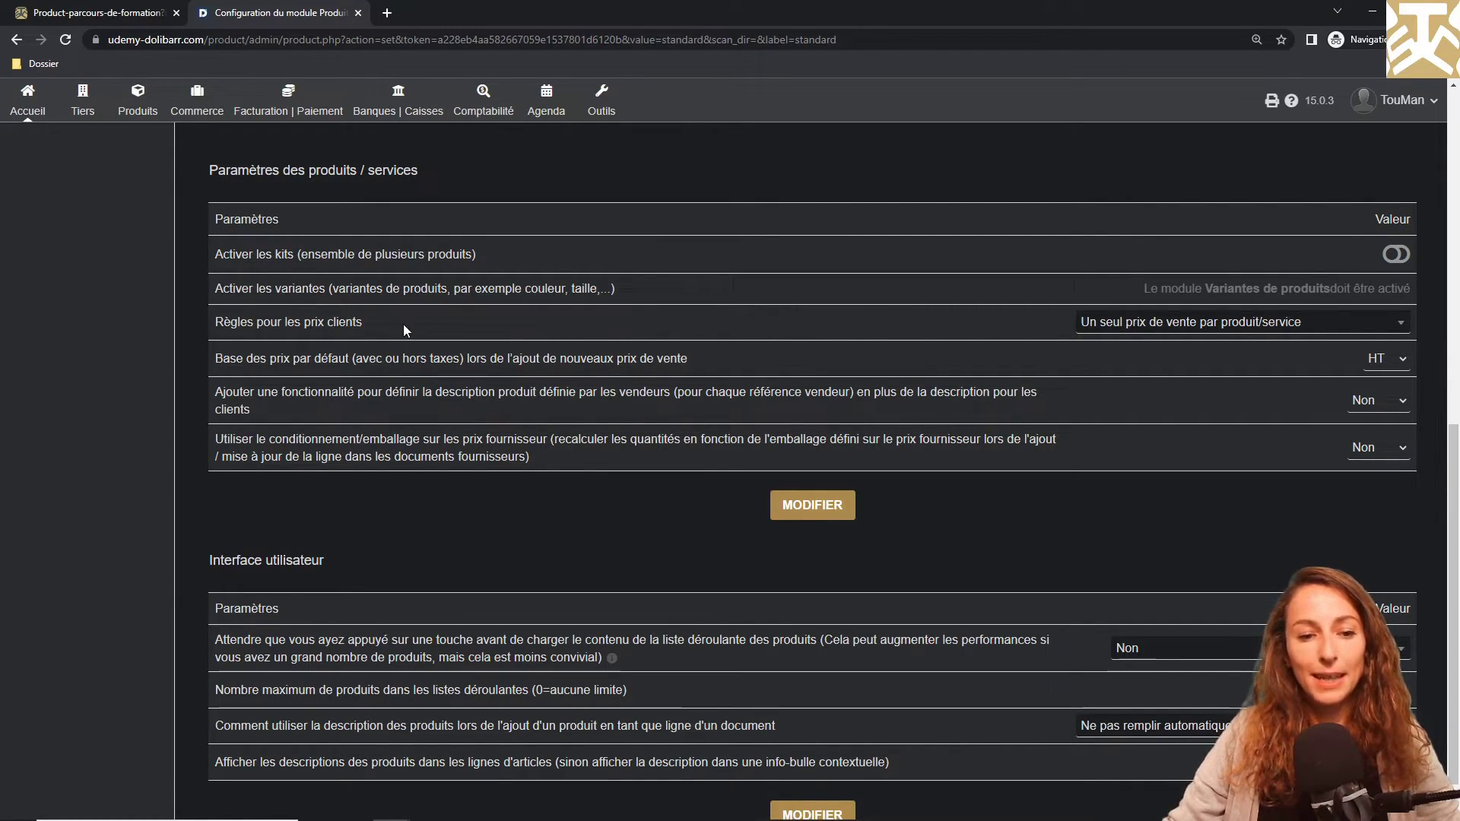
left_click(1103, 324)
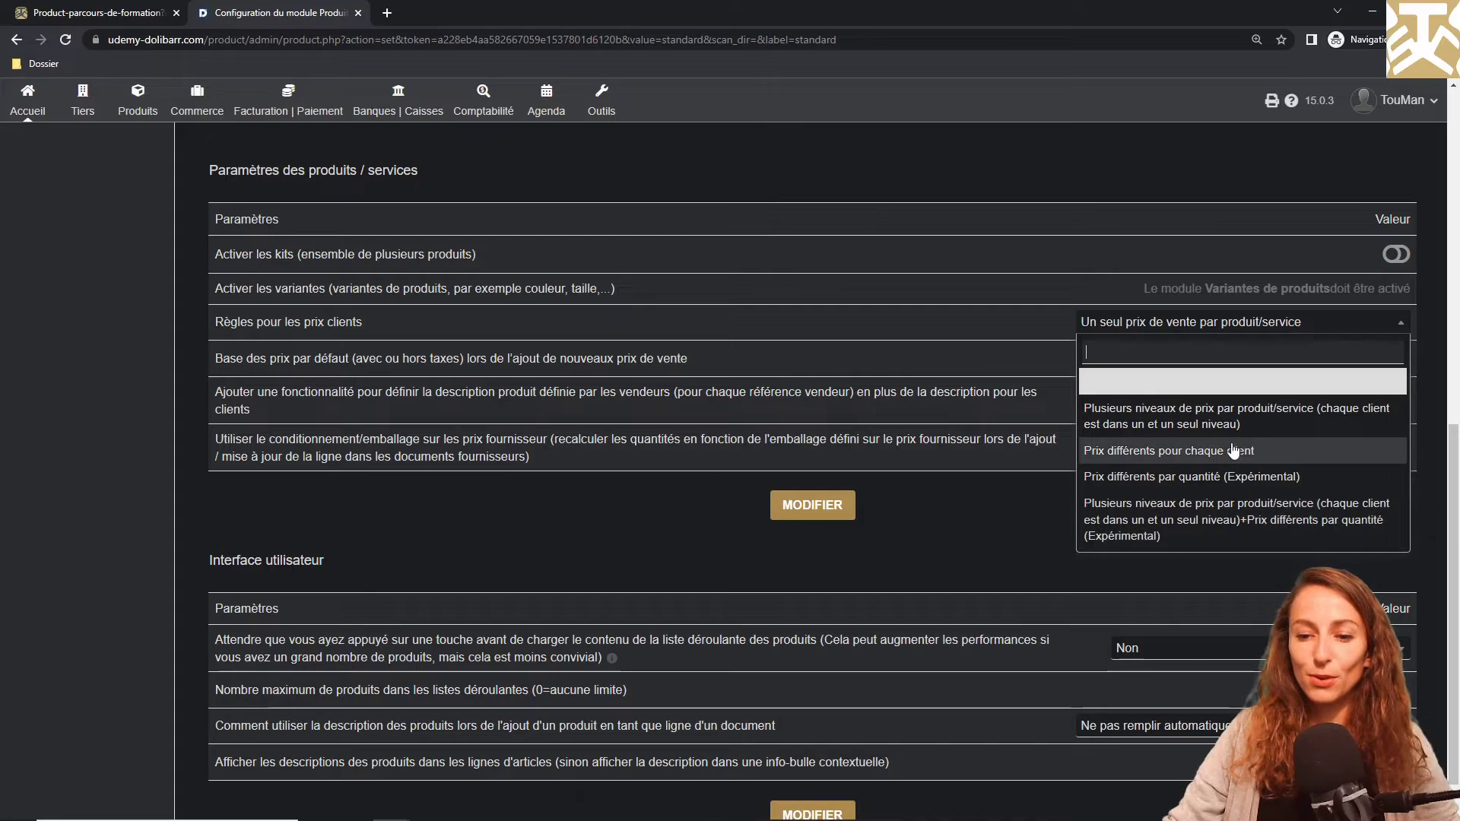
left_click(1198, 452)
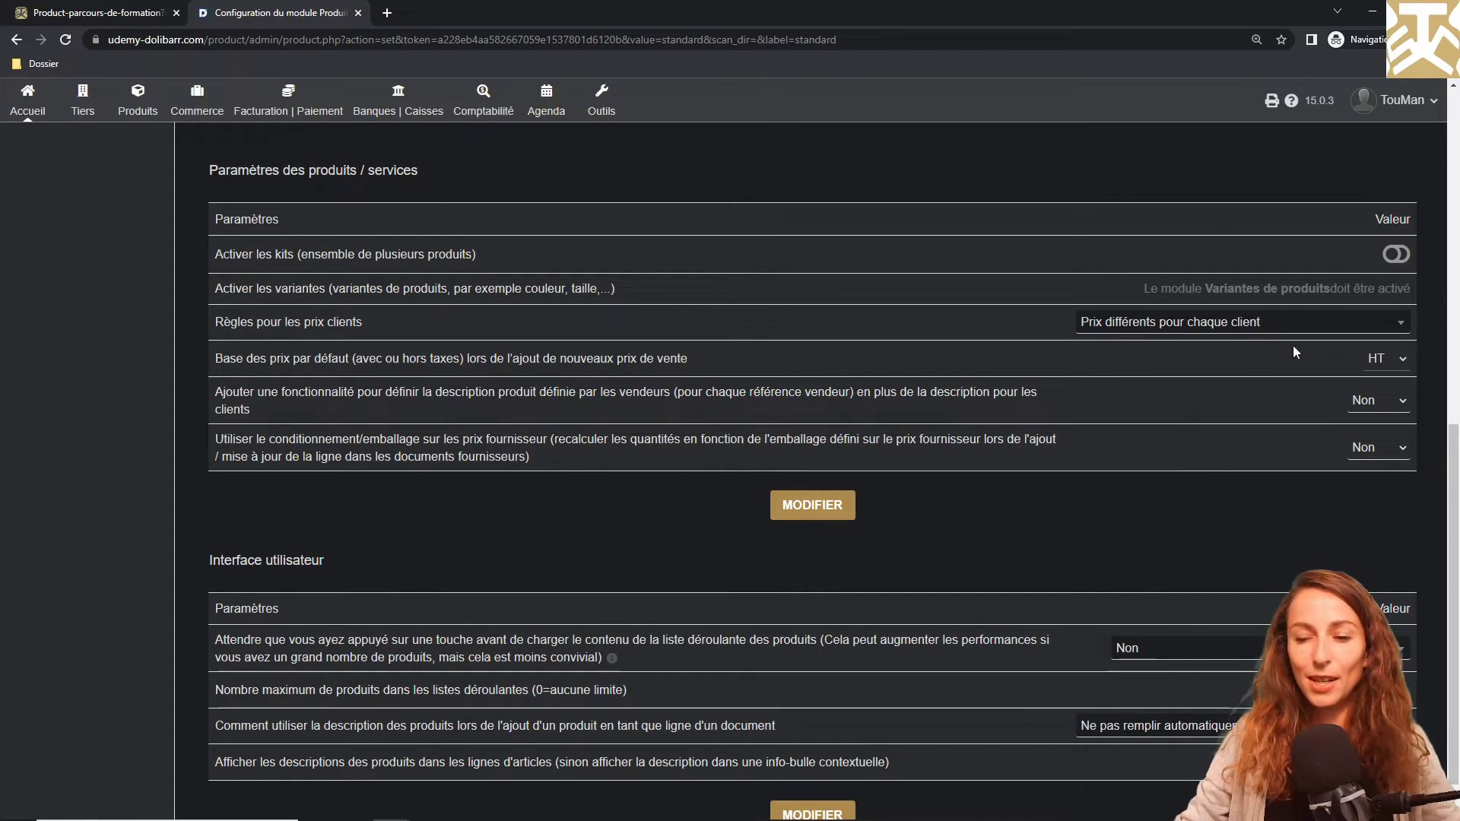
left_click(1380, 362)
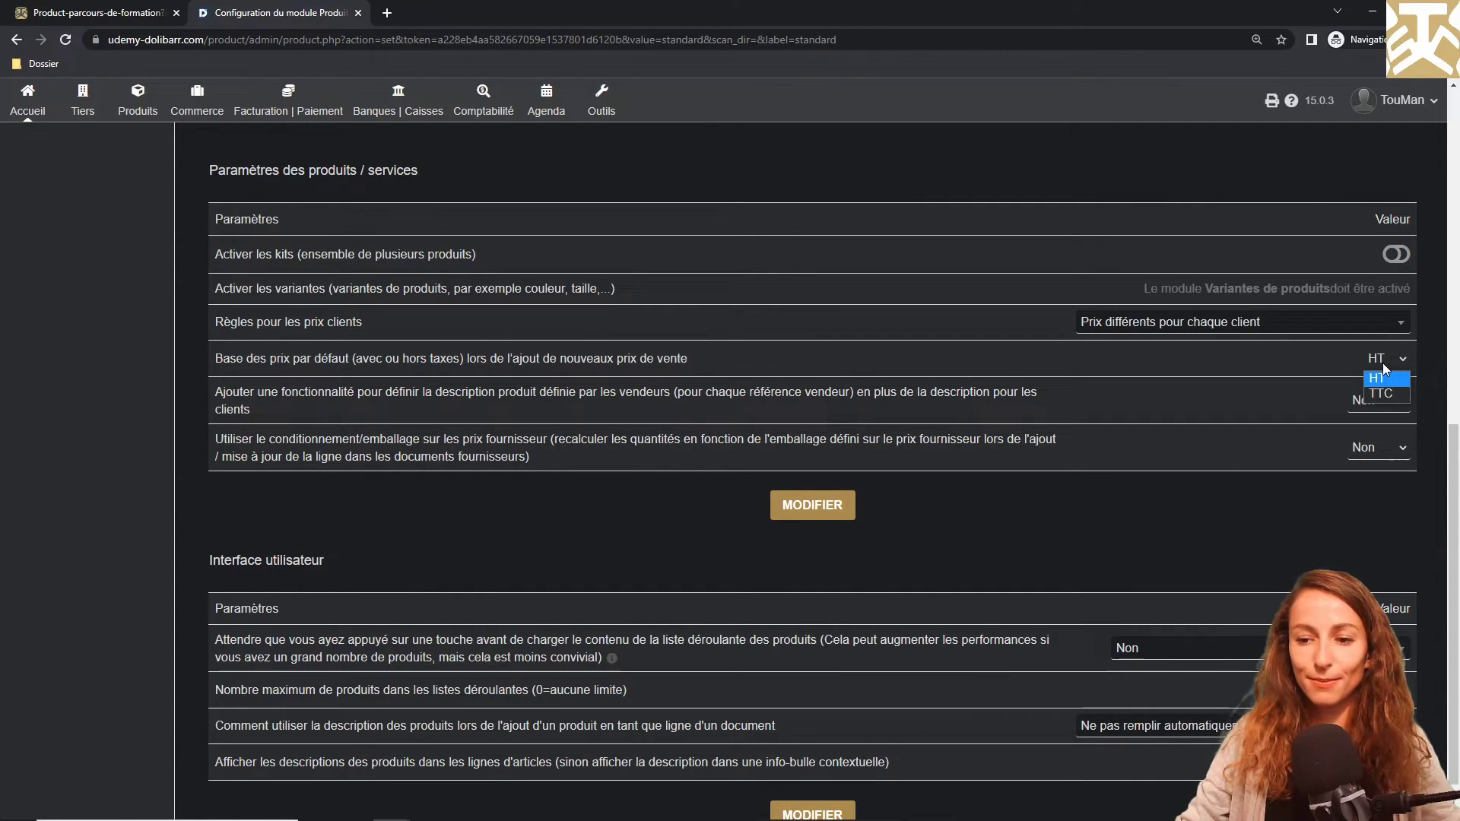
left_click(1382, 363)
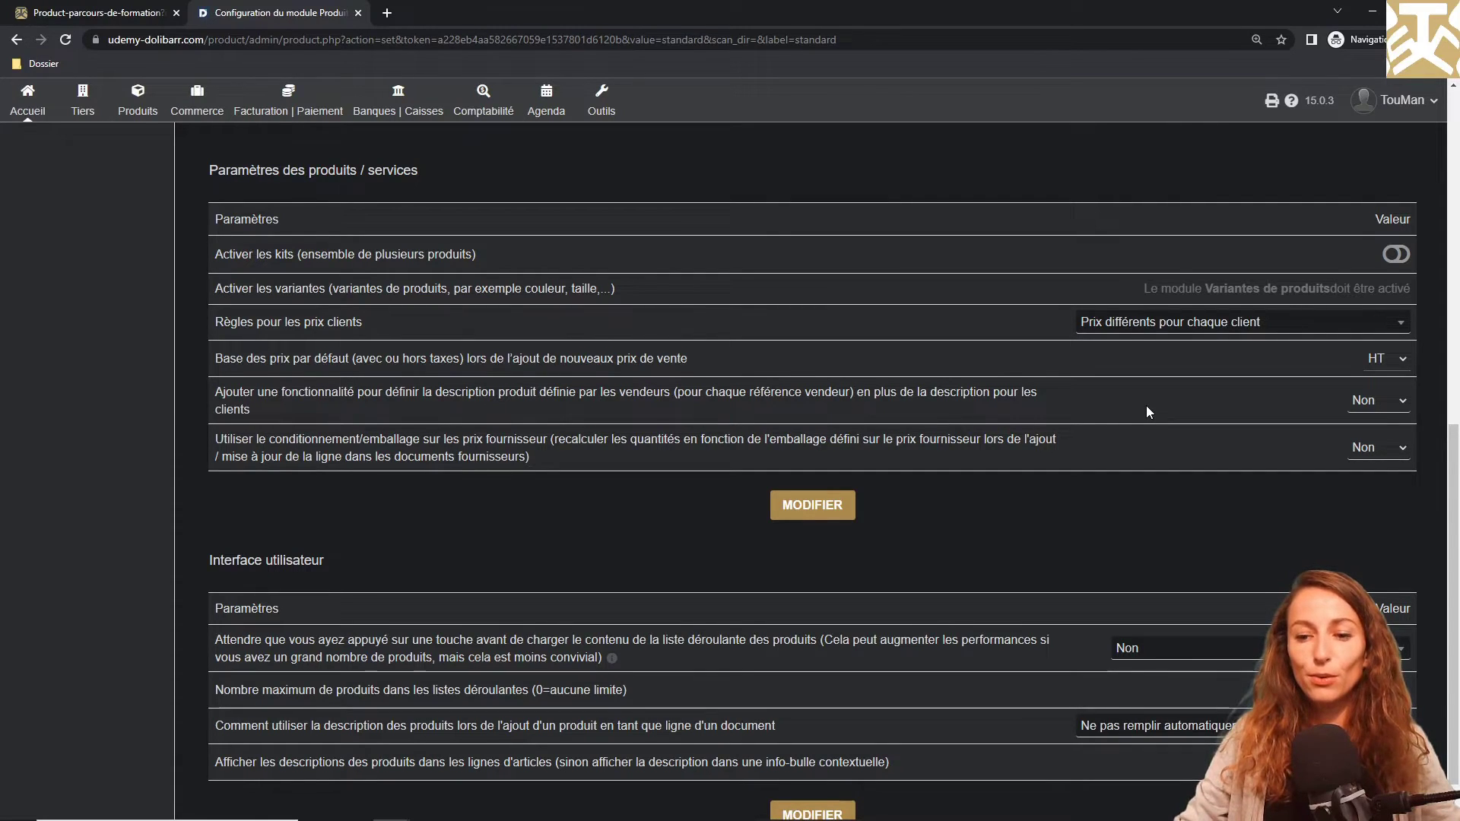
left_click(1368, 401)
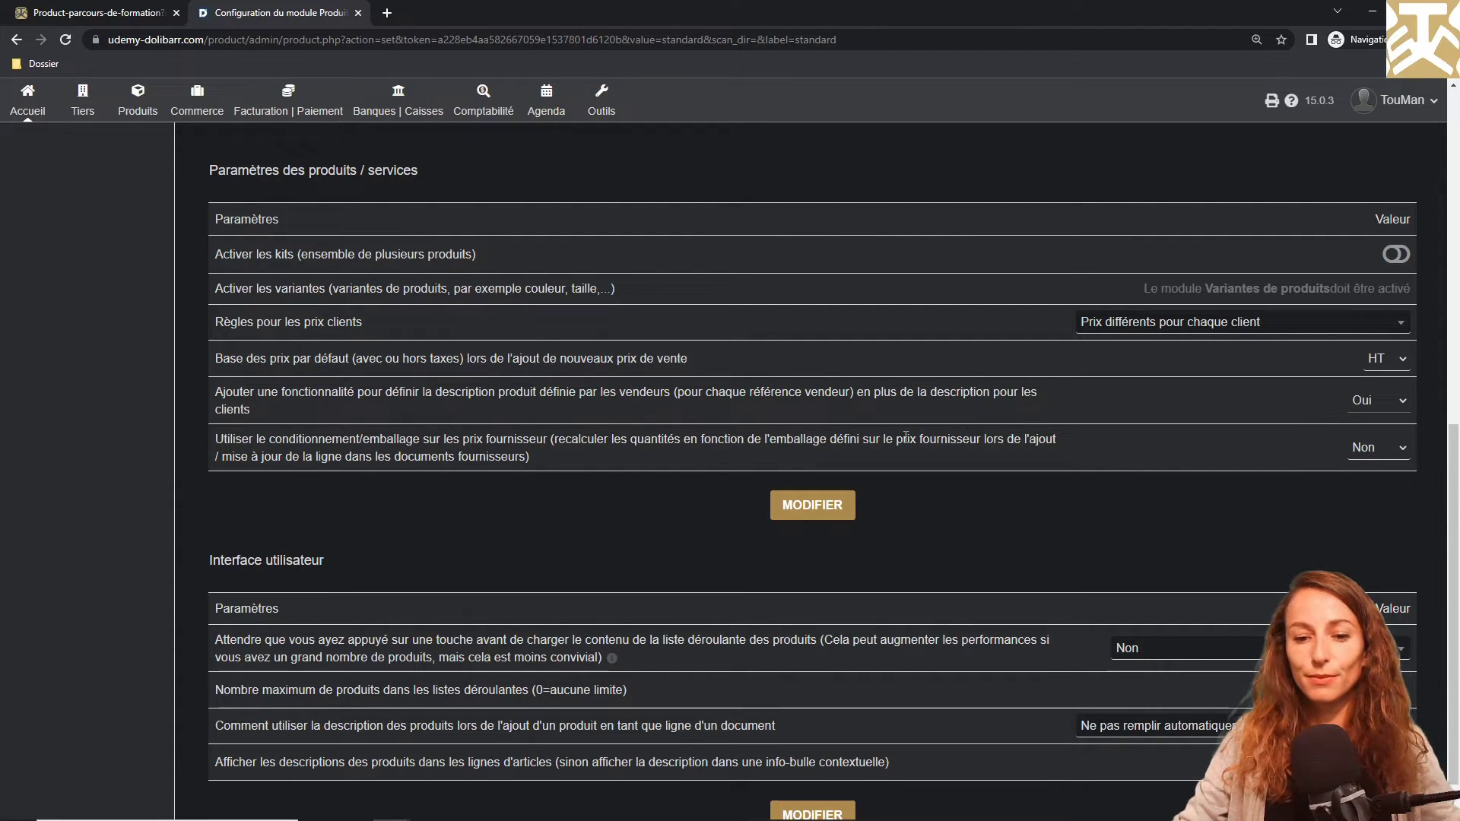
left_click(829, 508)
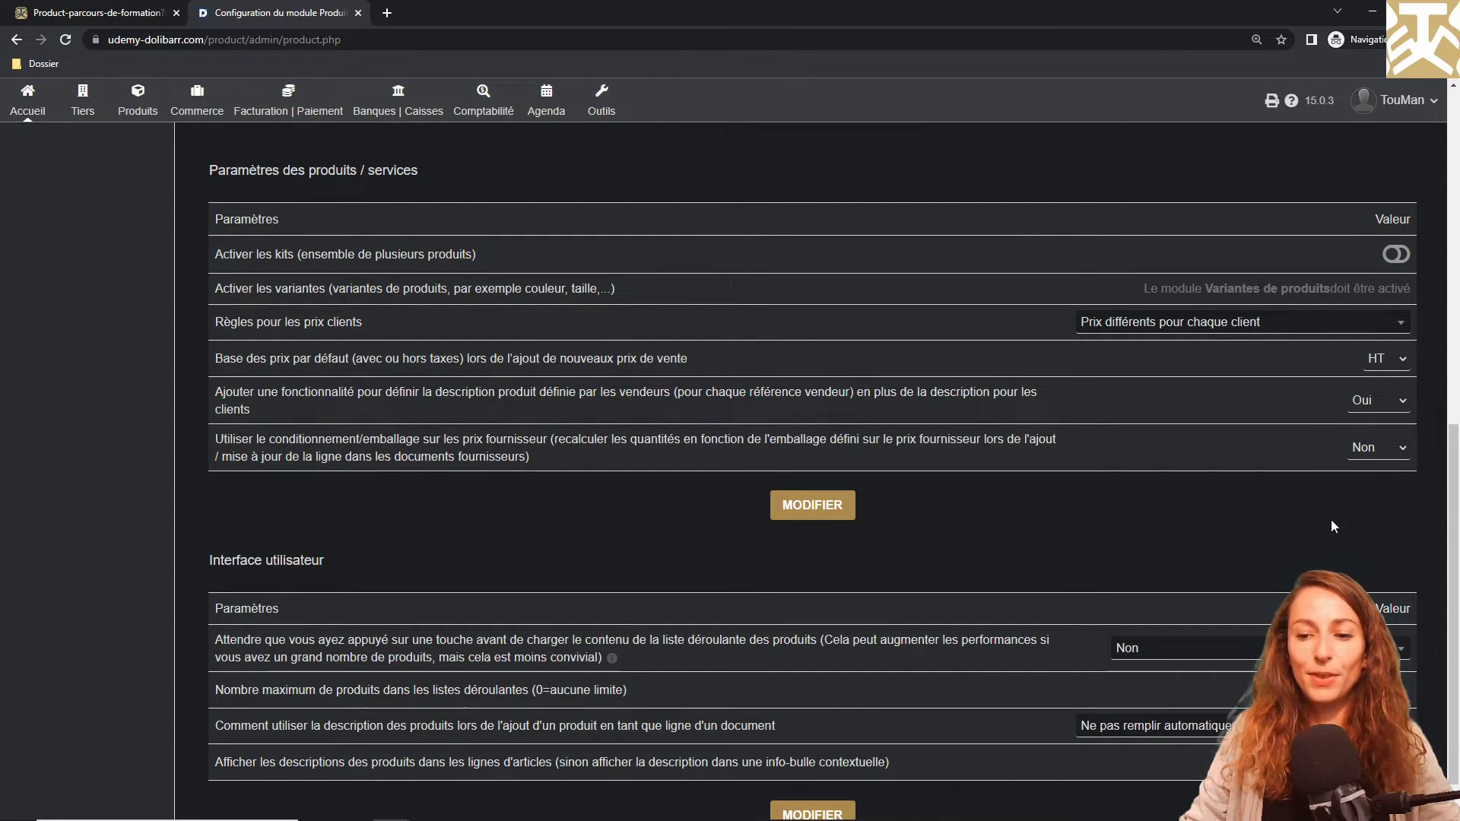
- Set the use of packaging on supplier prices to Oui and save the product/service parameters
left_click(1392, 447)
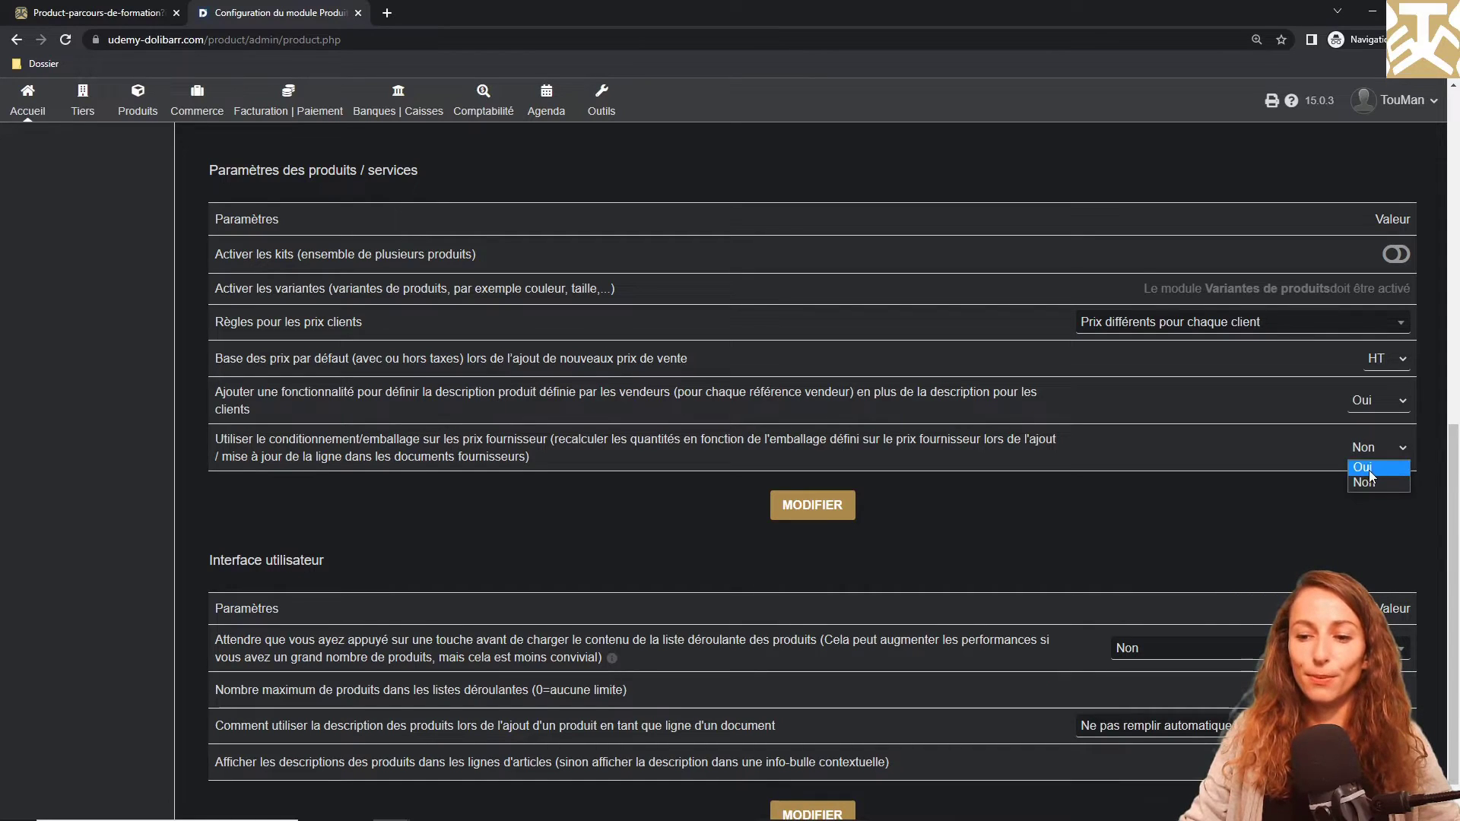
left_click(1369, 468)
left_click(819, 513)
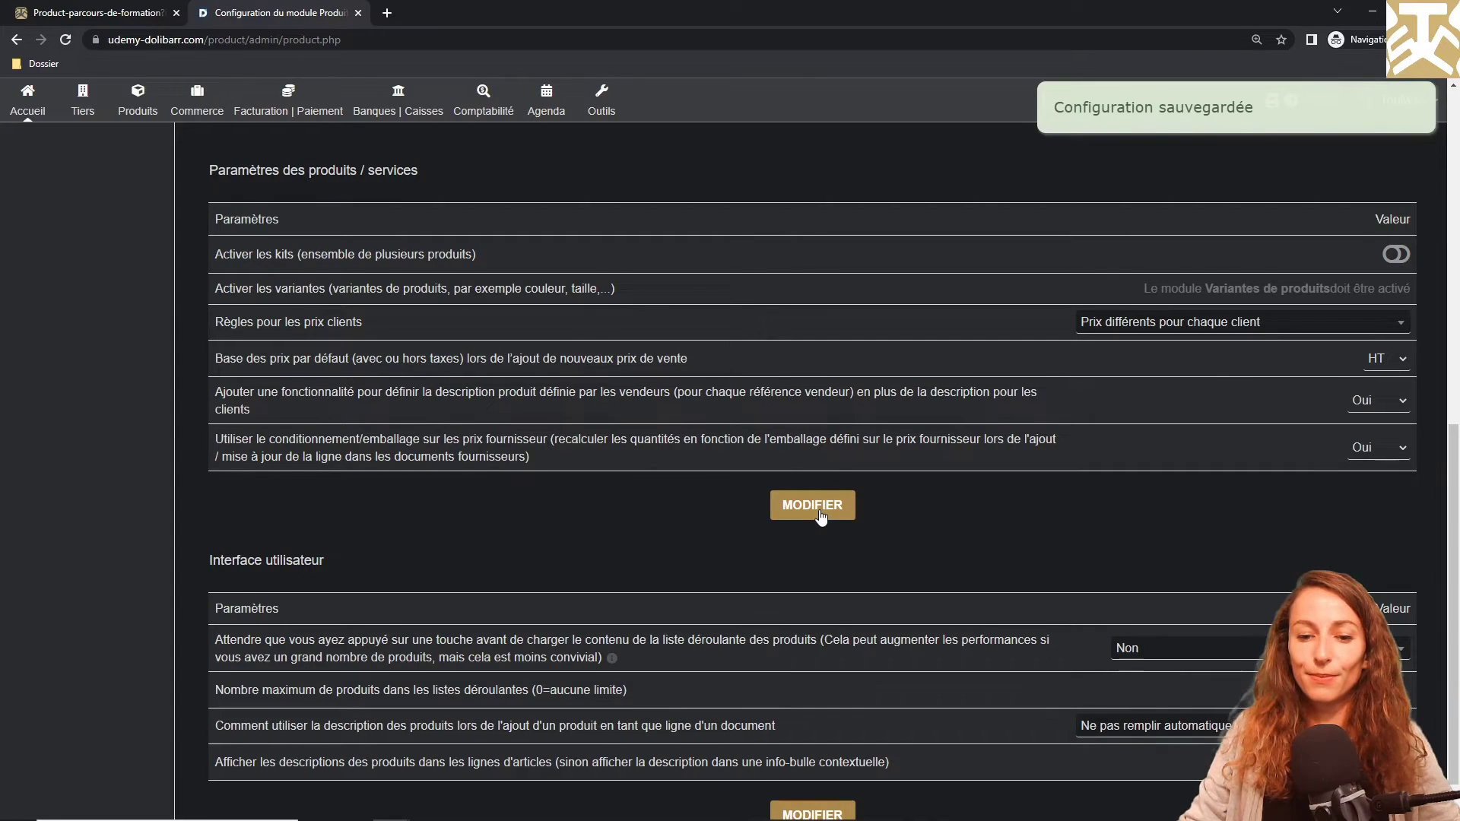
- Review the Interface utilisateur options, including how product descriptions fill document lines, and the Produits module's Attributs supplémentaires
scroll(818, 511, "down", 1)
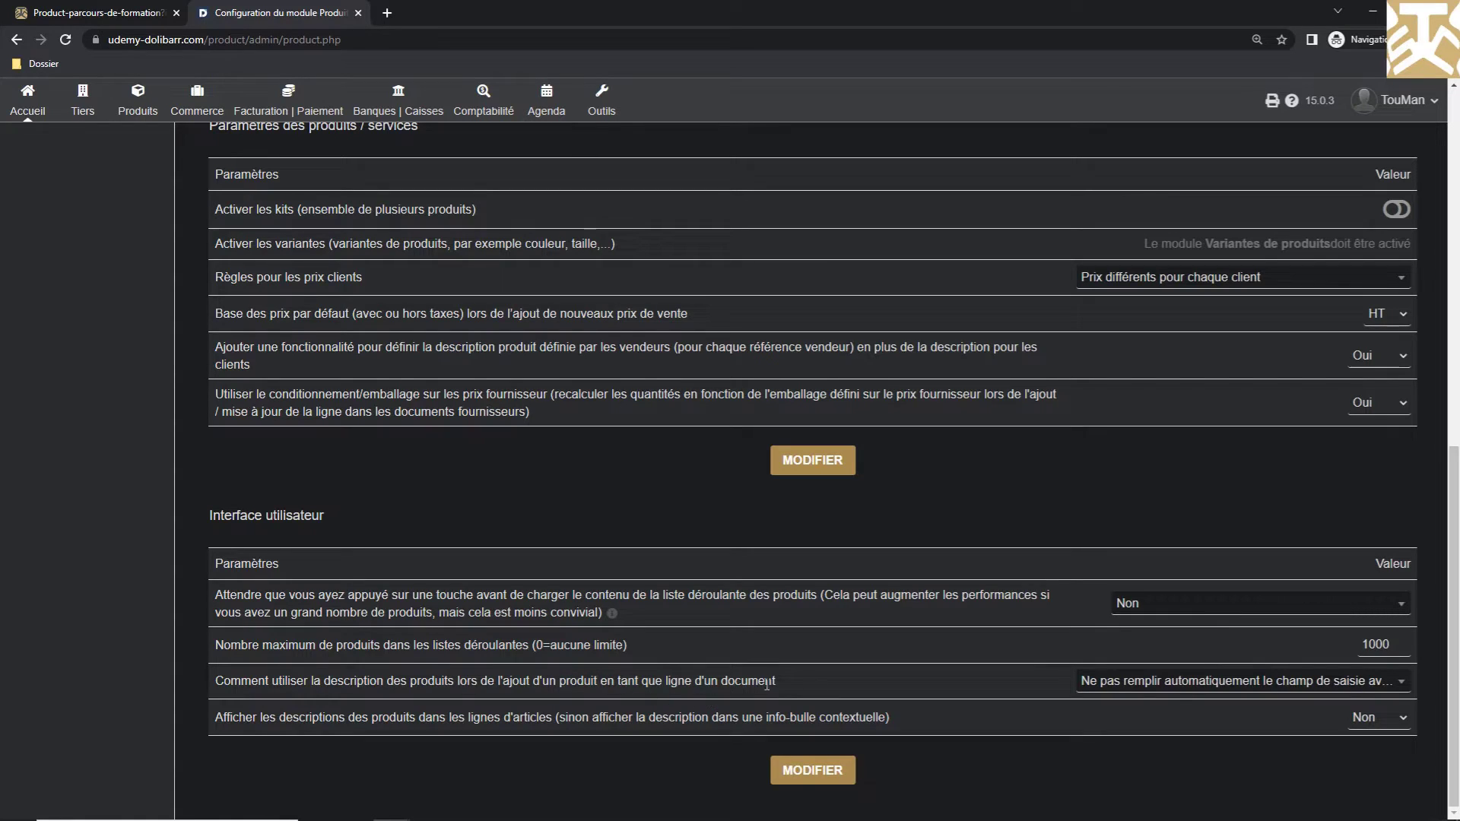
left_click(1133, 689)
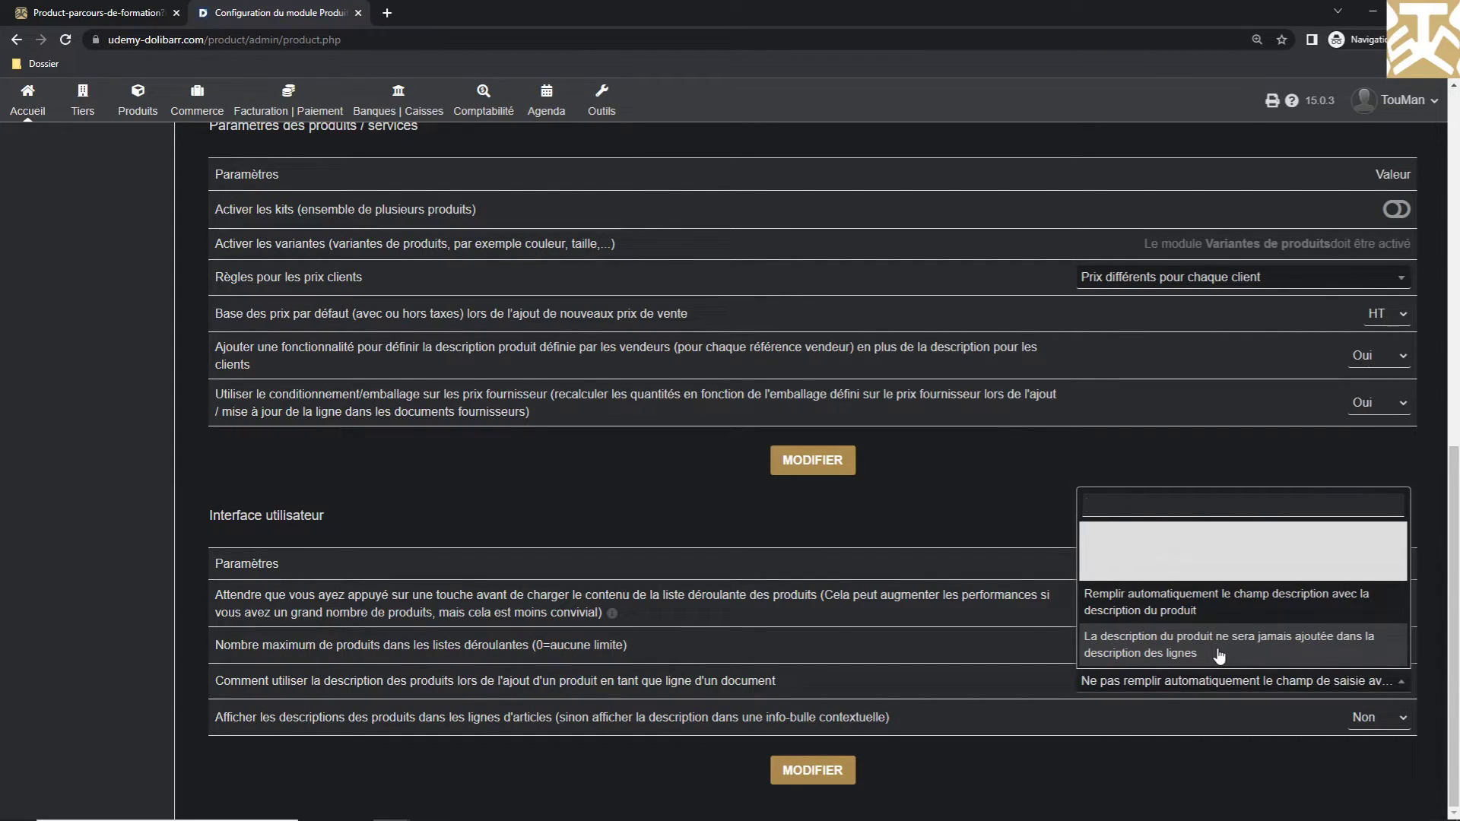
left_click(989, 749)
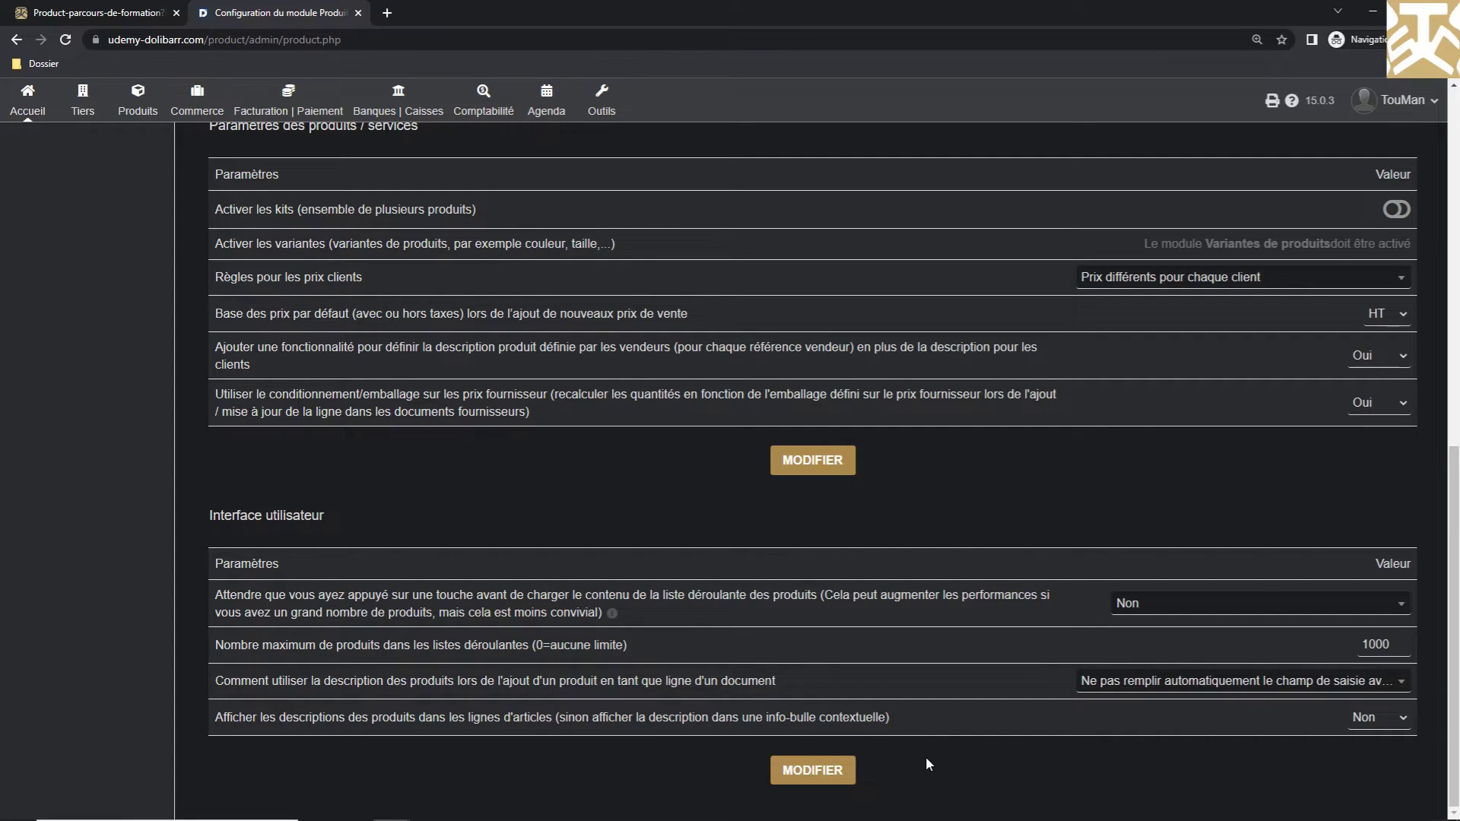
scroll(924, 756, "up", 10)
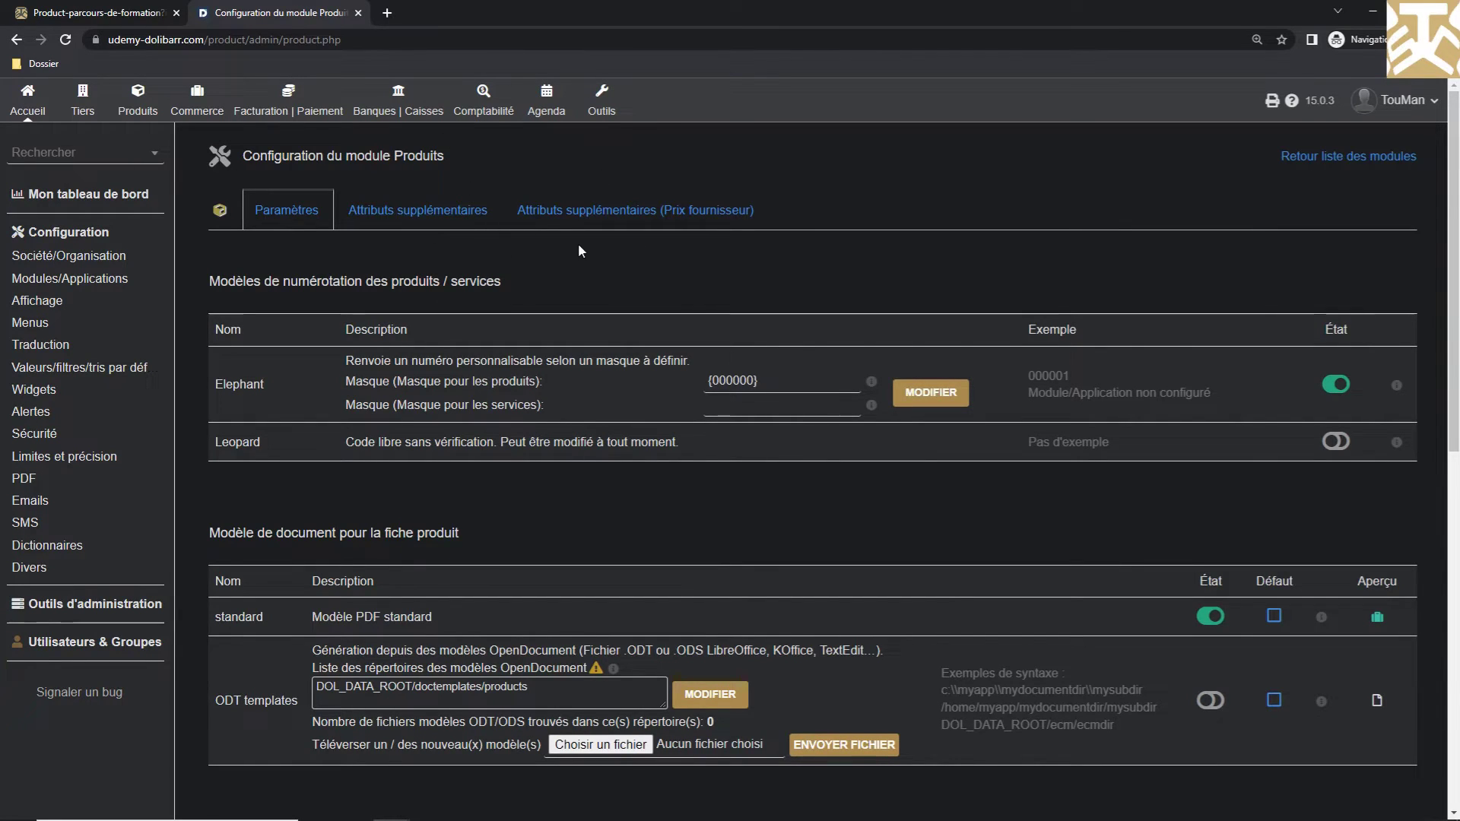
left_click(466, 218)
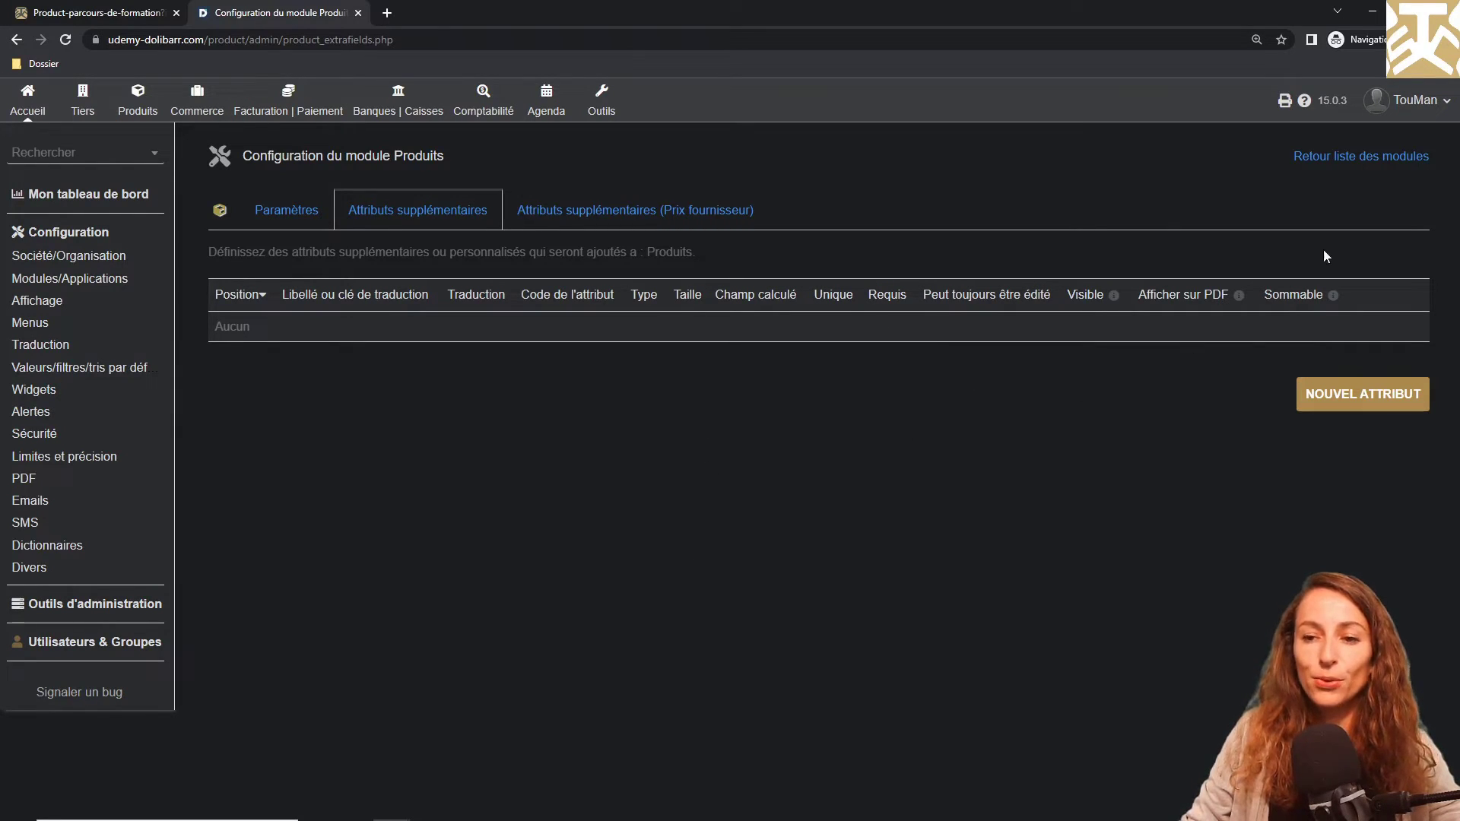
- Return to the module list, search for "work" and open the Workflow inter-modules configuration to review its automatic actions
left_click(1378, 161)
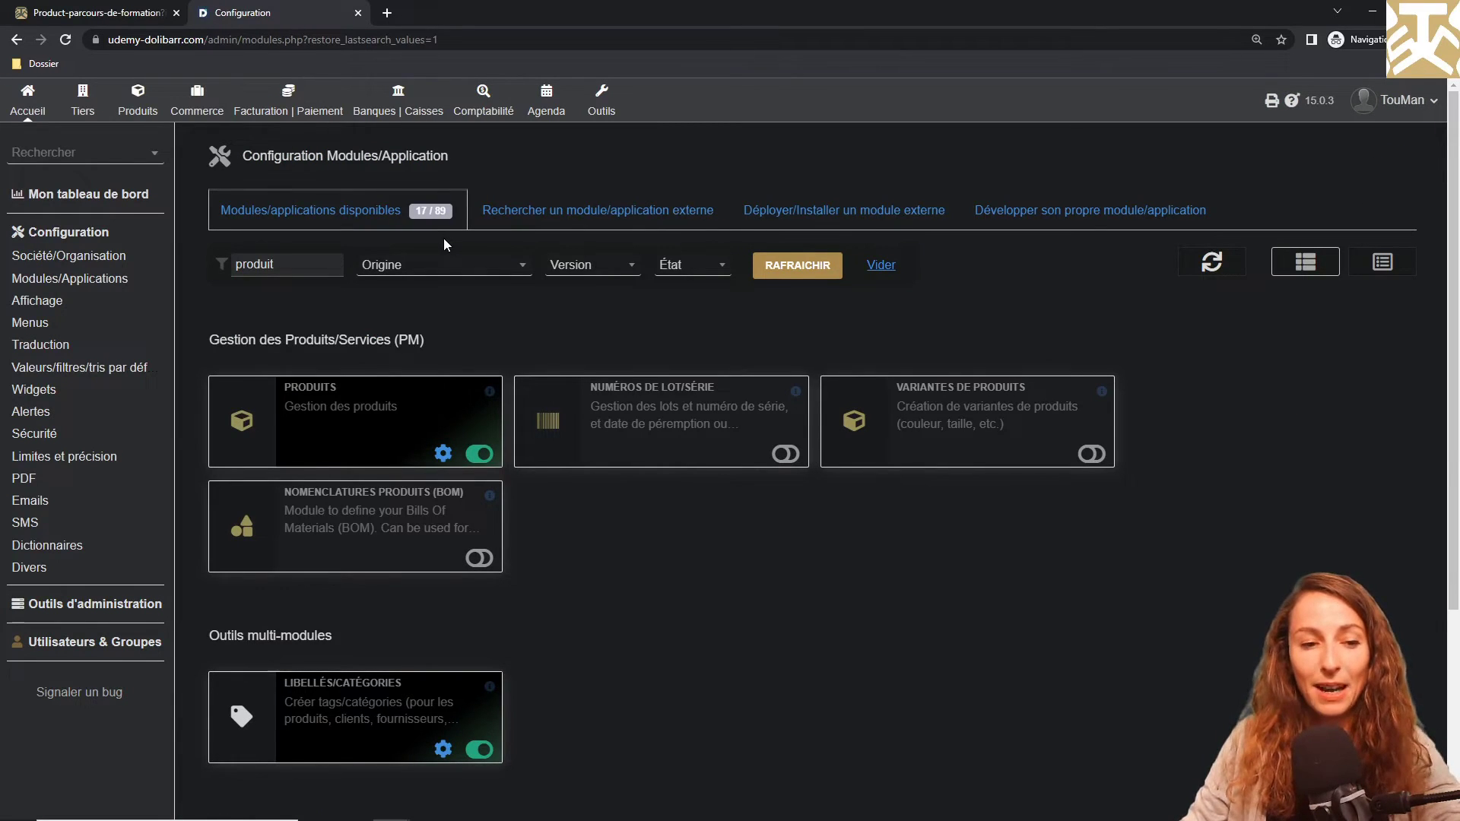
key("BackSpace")
key("BackSpace")
key("BackSpace")
key("BackSpace")
key("BackSpace")
key("BackSpace")
key("BackSpace")
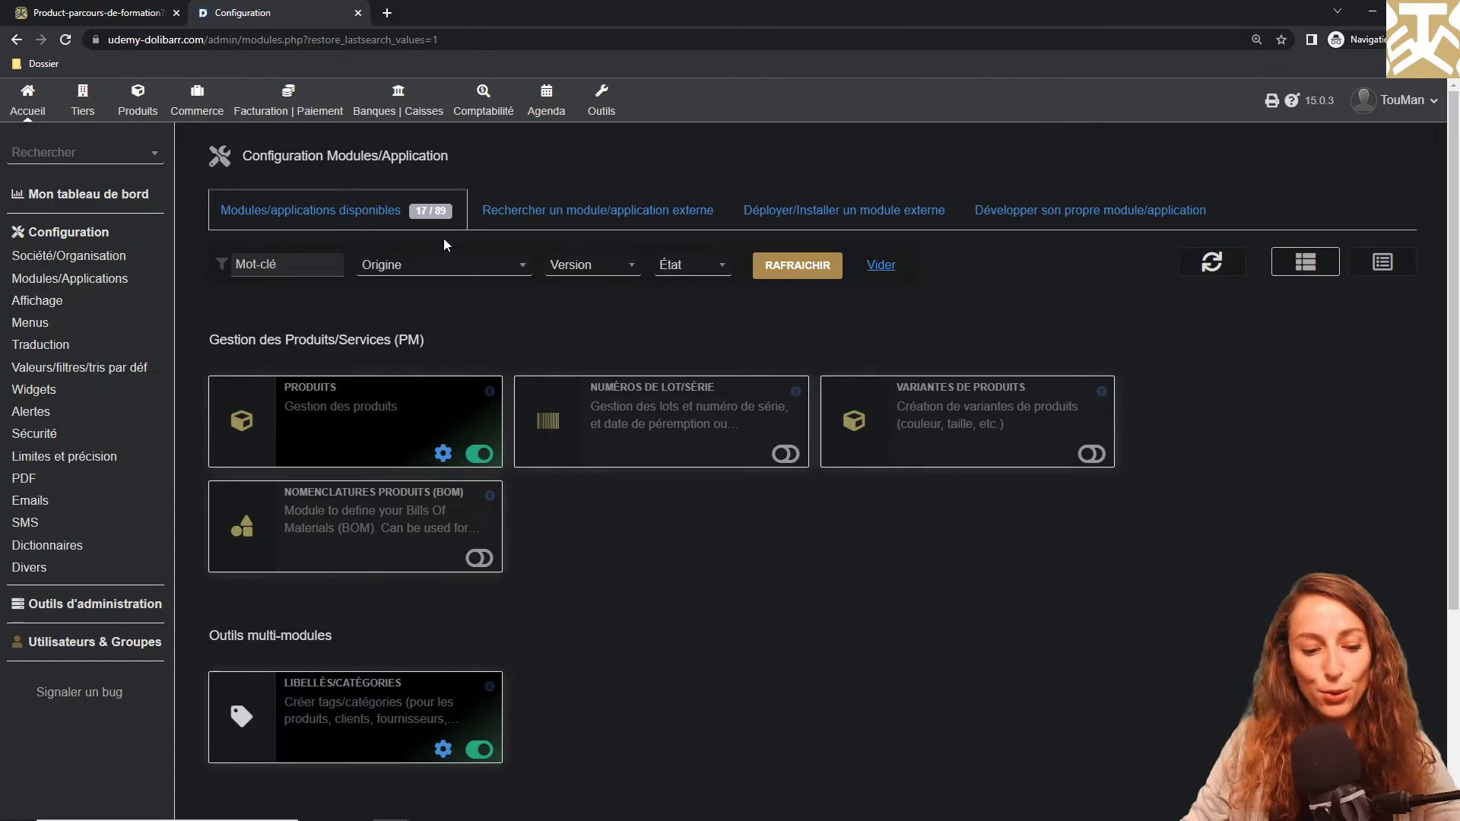
type("w")
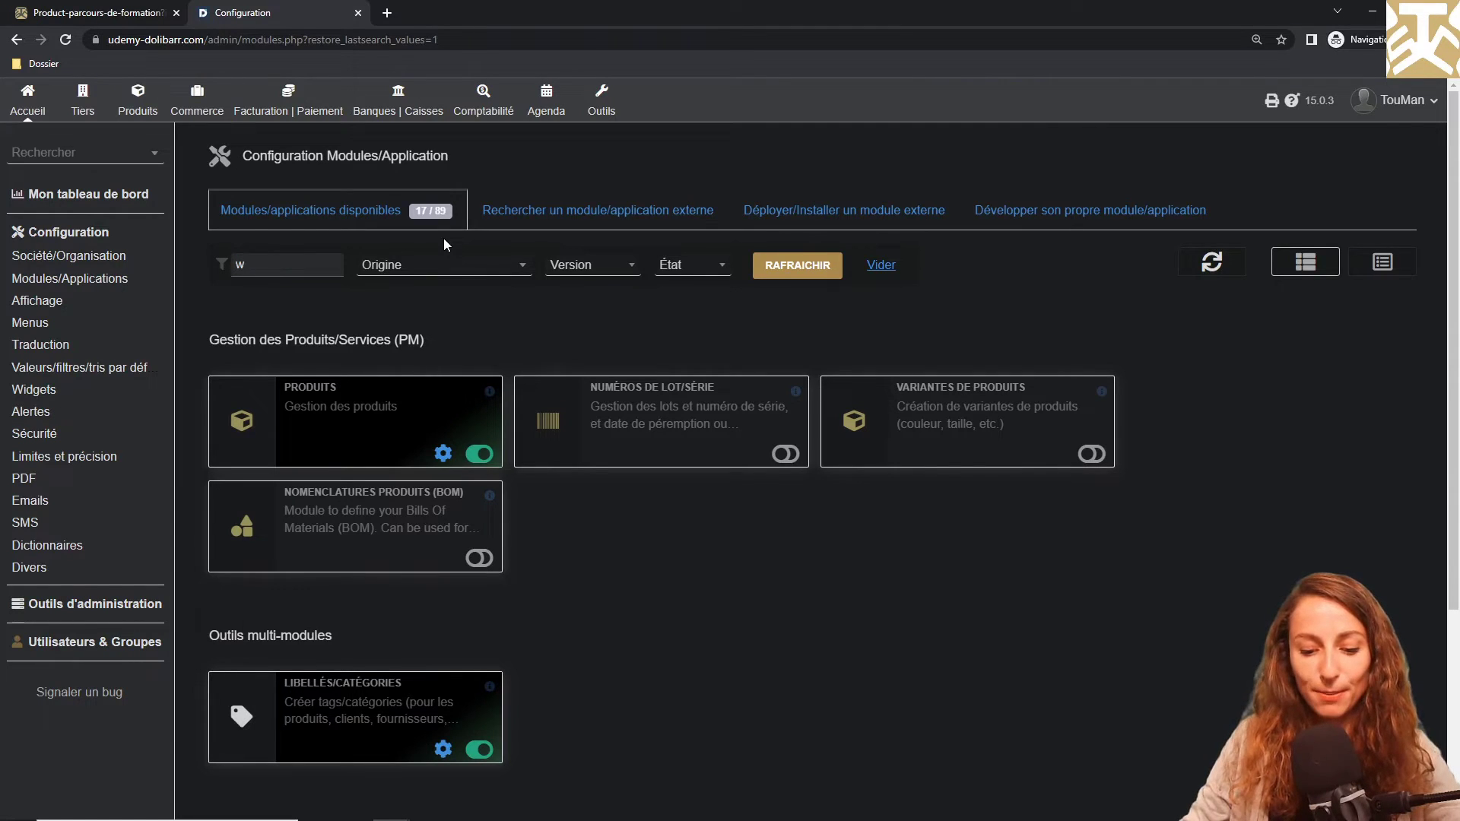
type("ork")
key("Return")
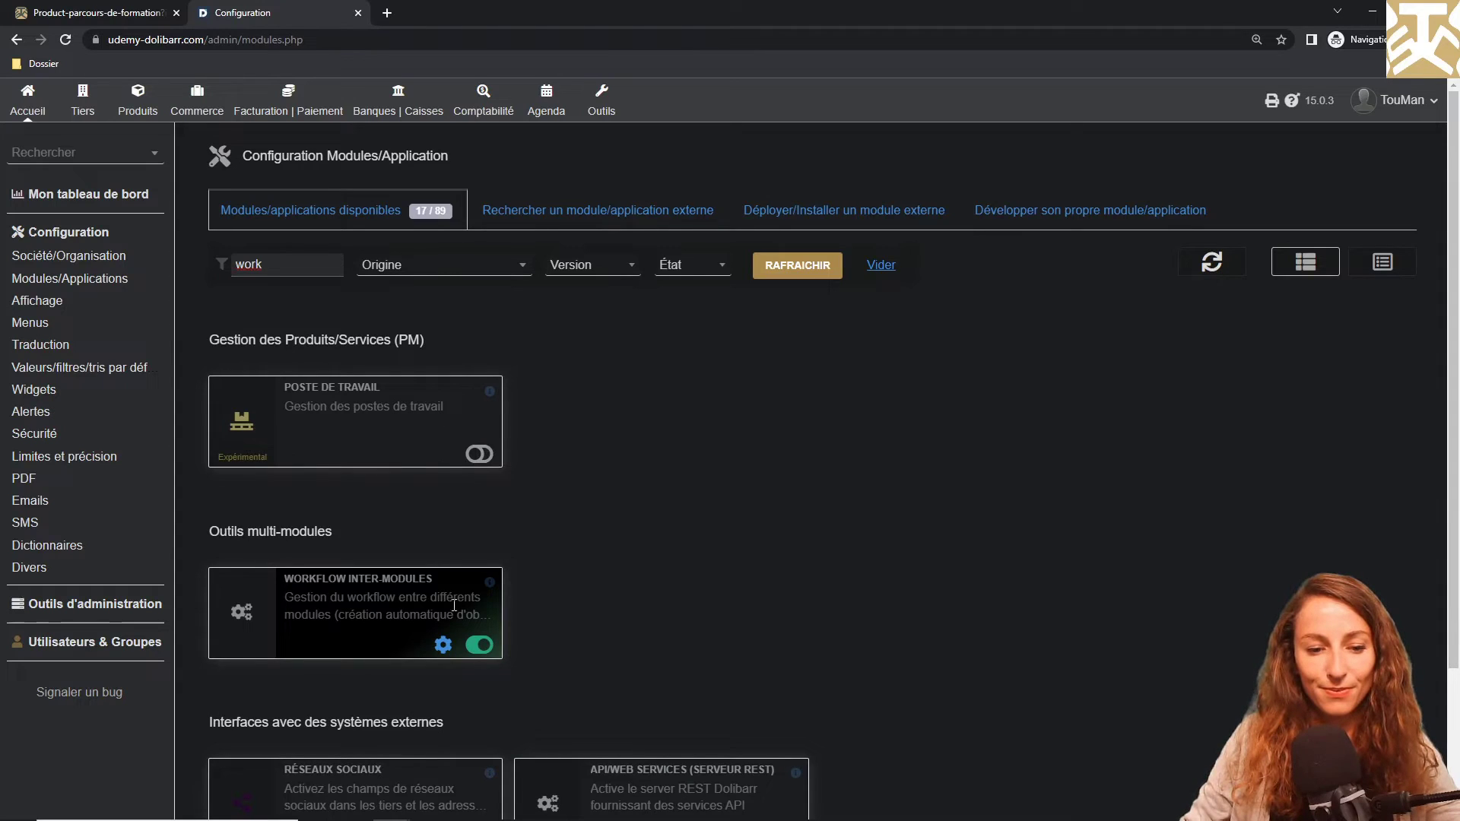
left_click(444, 645)
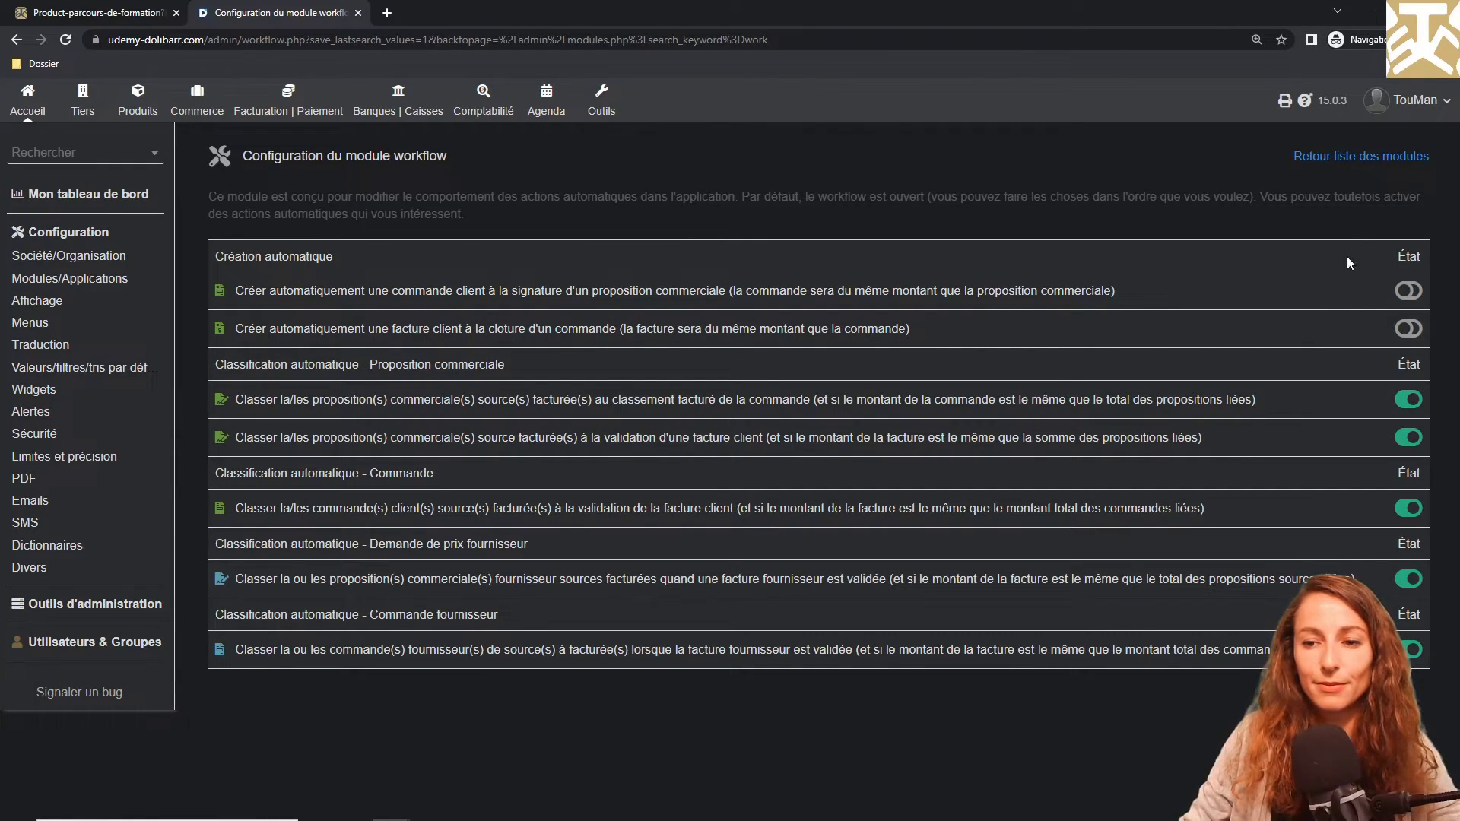
- Back in the module list, search for "agenda" and open the Événements/Agenda module configuration
left_click(1366, 157)
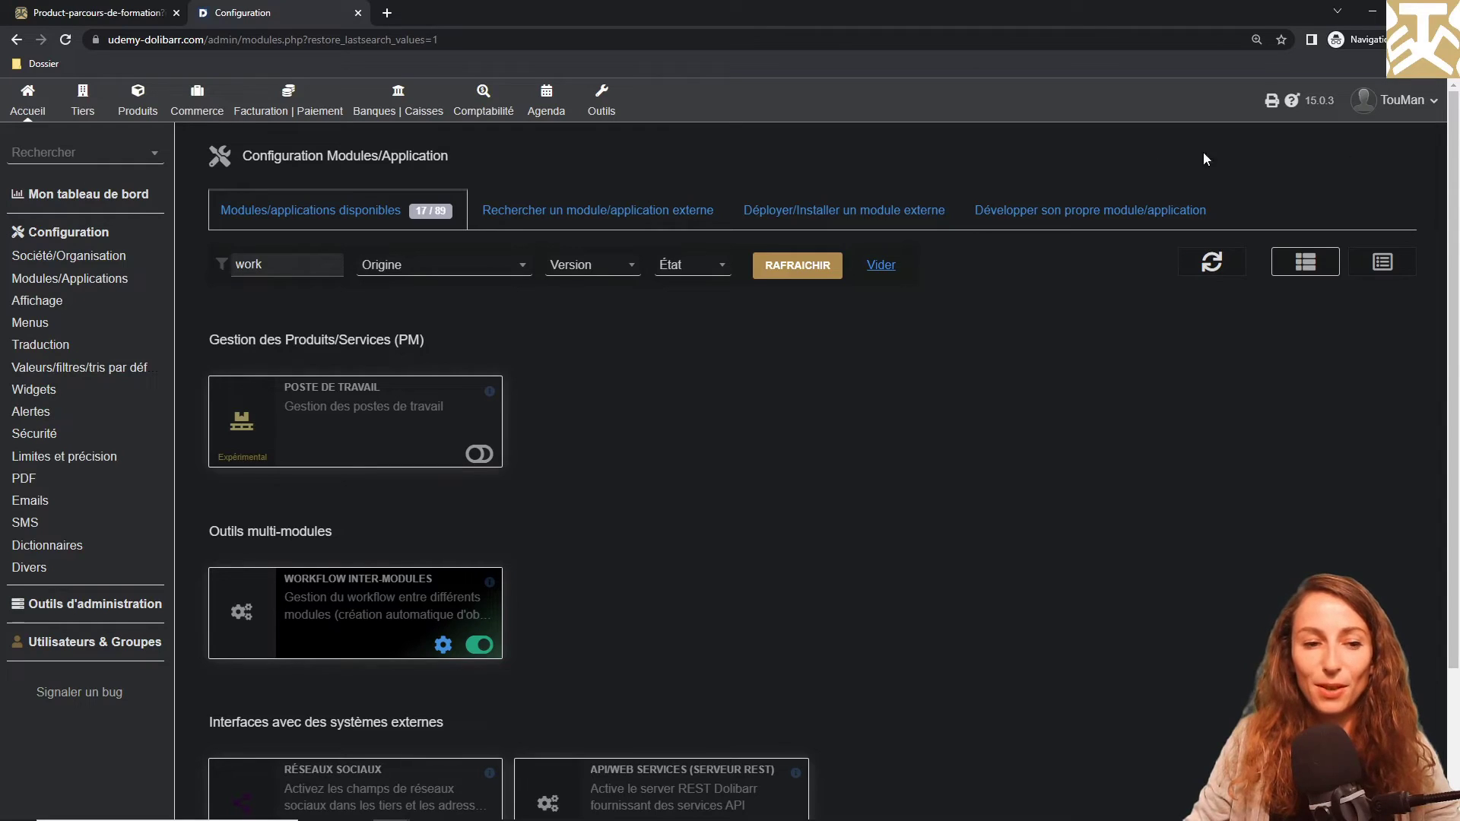
left_click_drag(281, 264, 239, 266)
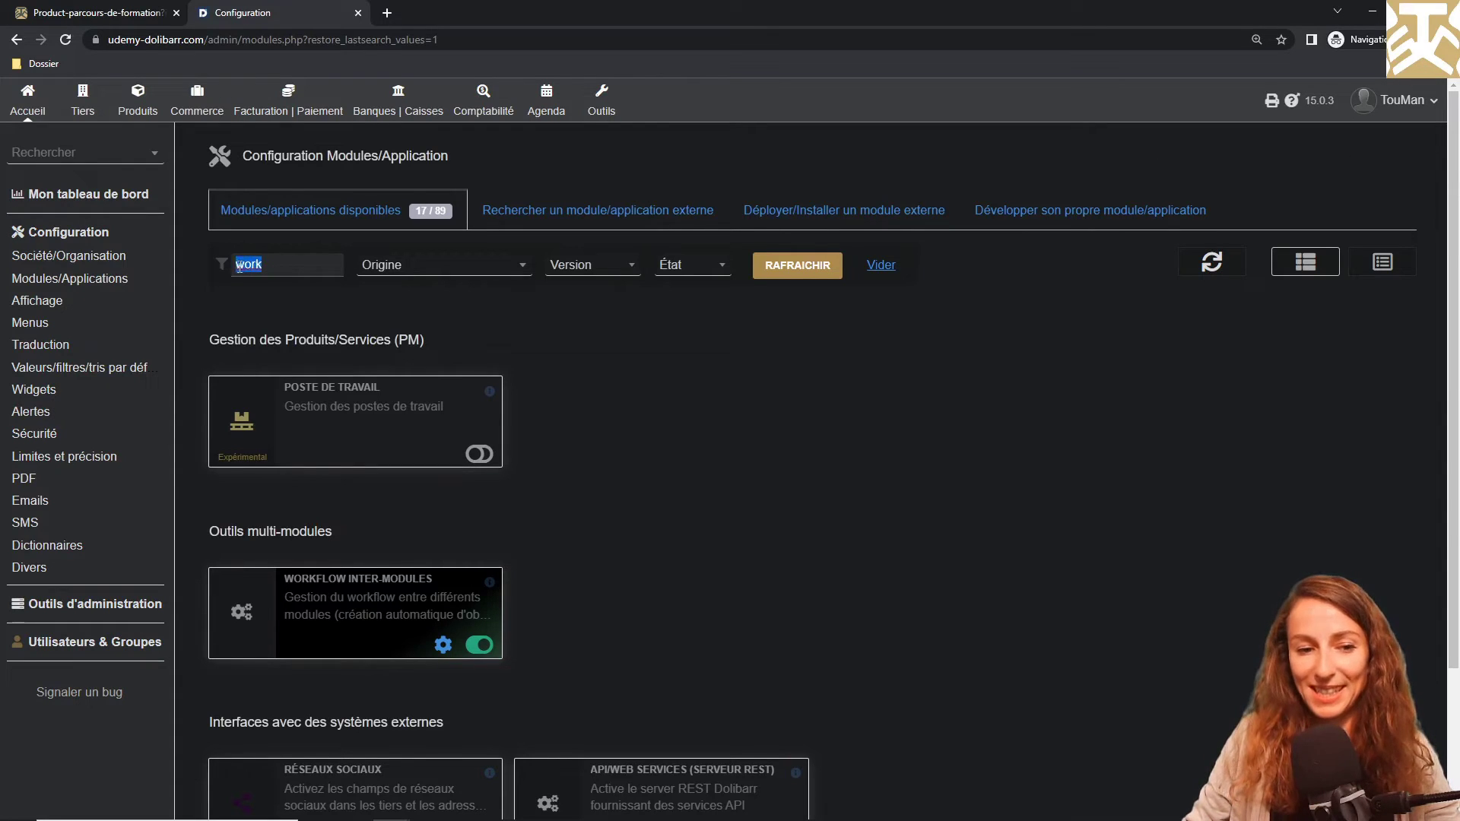
type("ag")
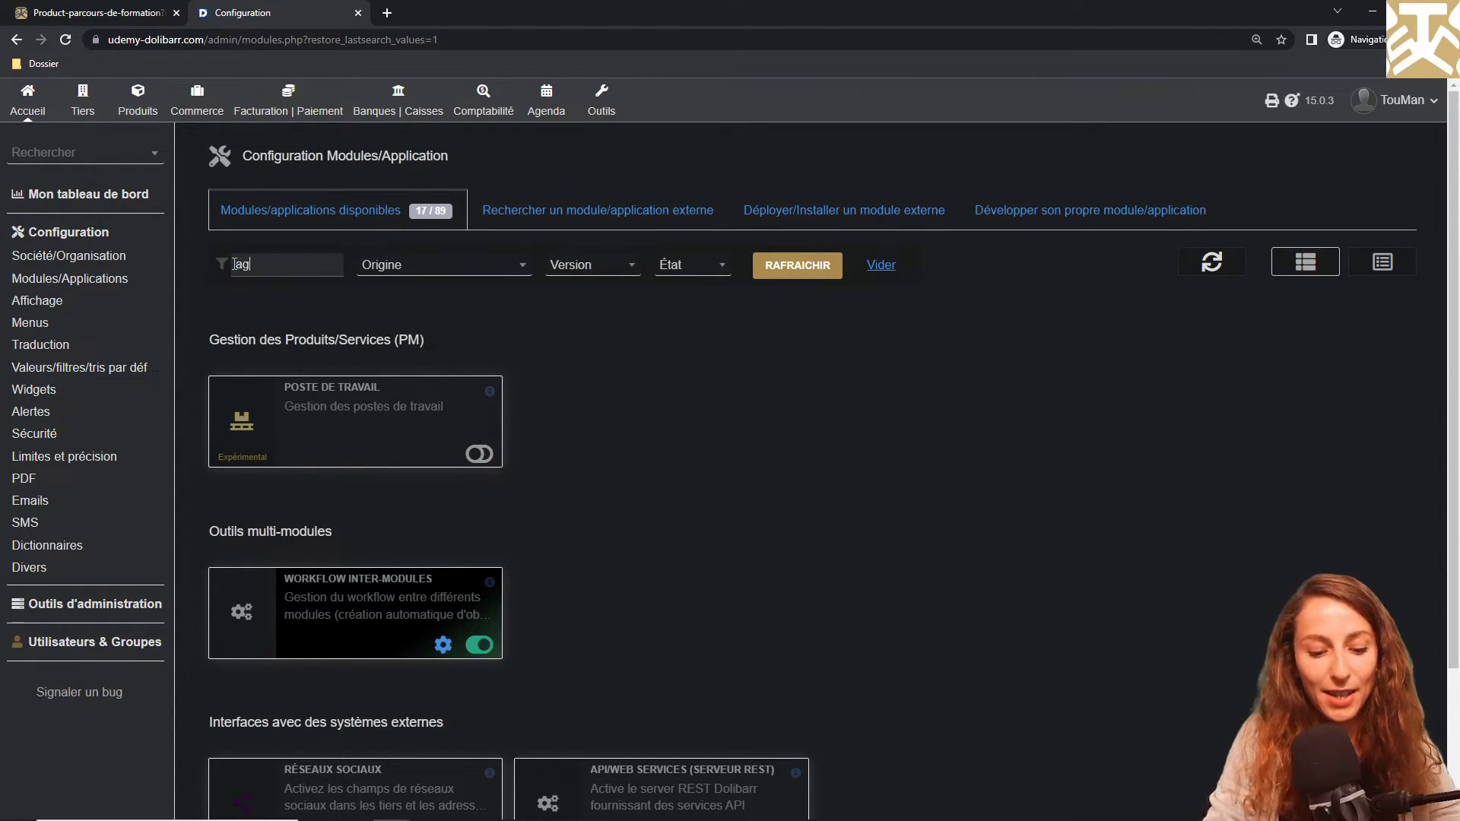
type("enda")
key("Return")
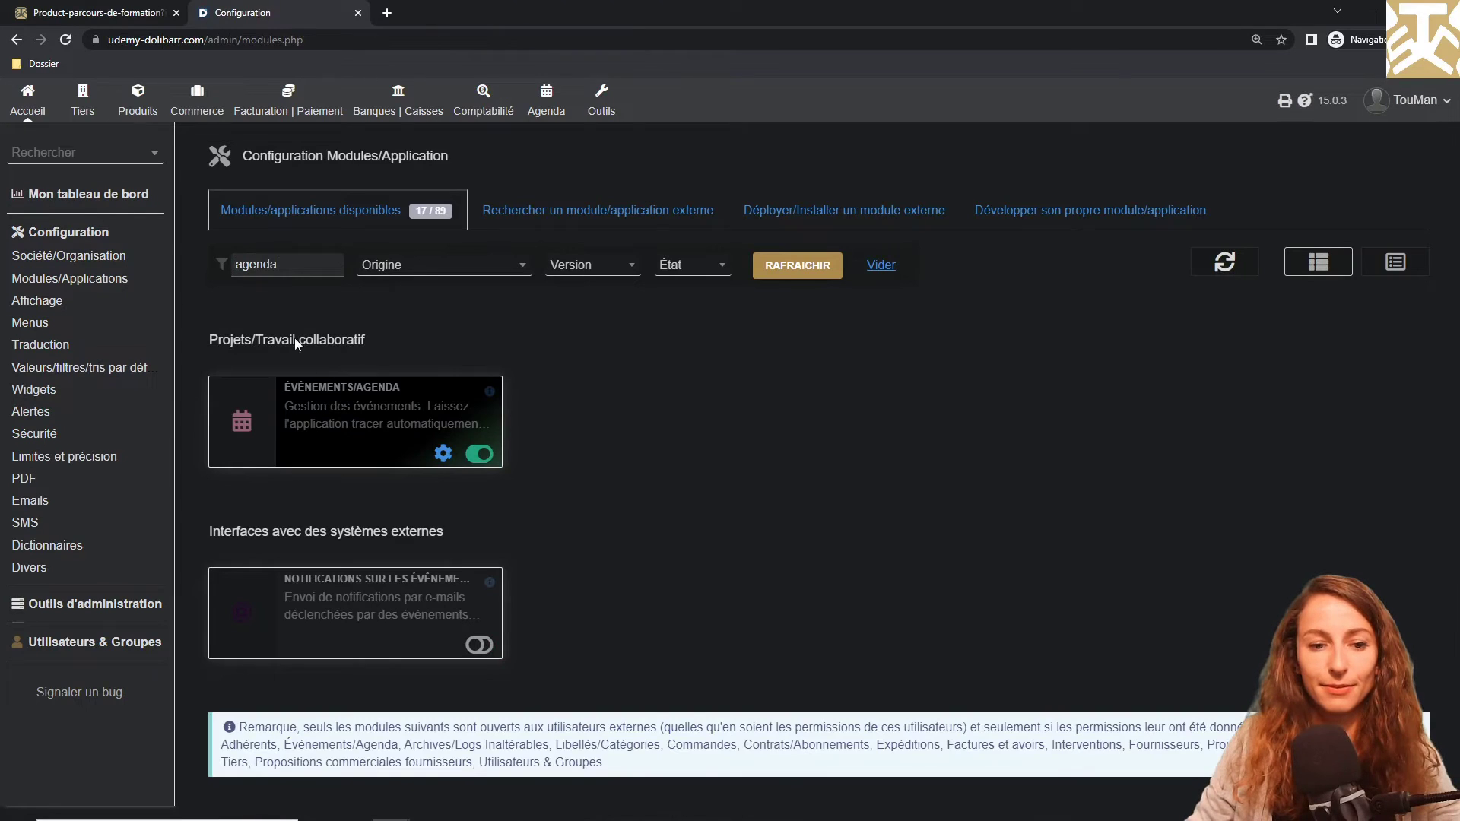
left_click(442, 454)
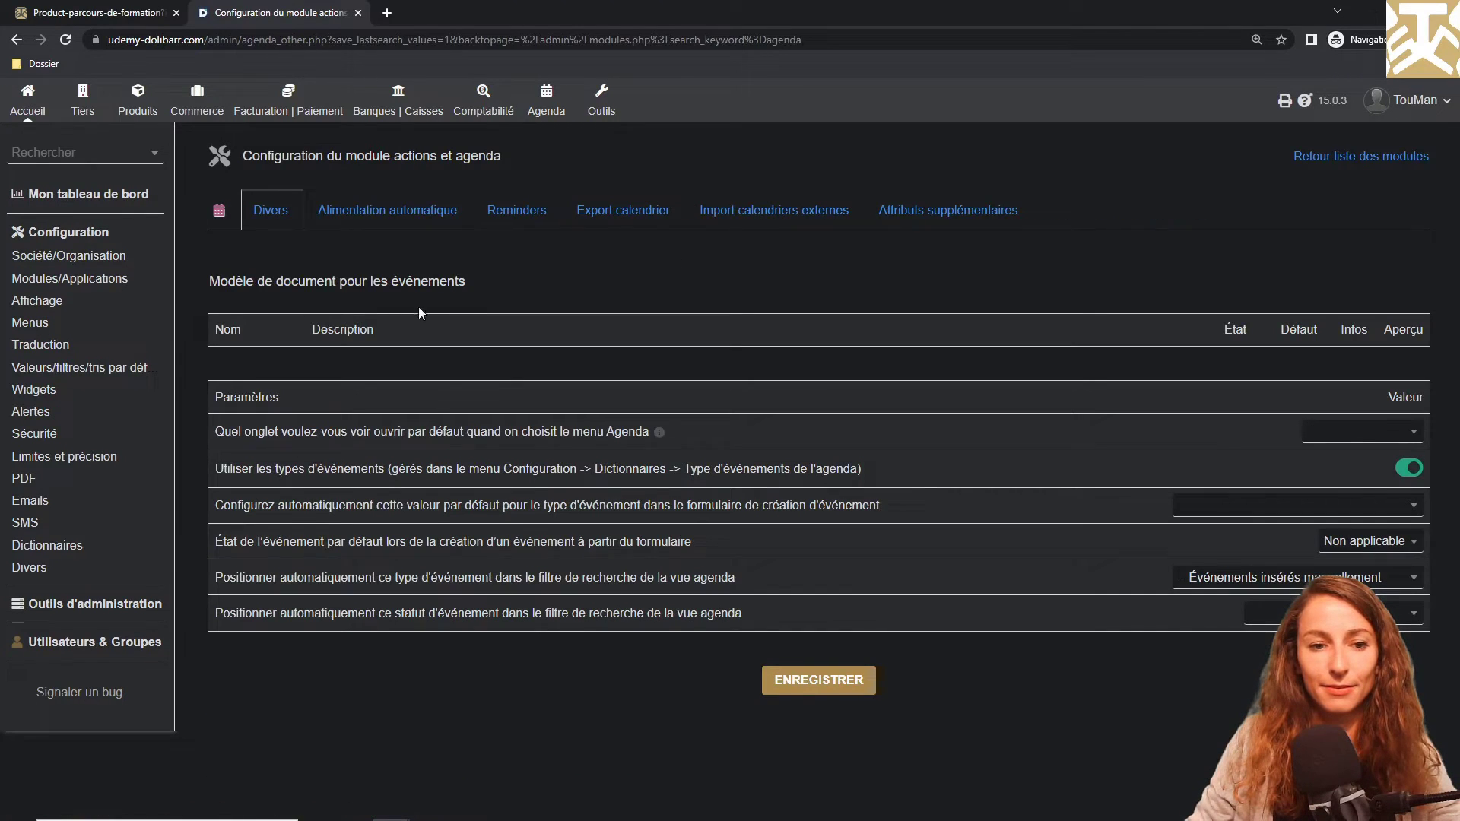
- Examine the Alimentation automatique list of agenda events, including the product creation, modification and deletion events
left_click(398, 213)
scroll(401, 214, "down", 3)
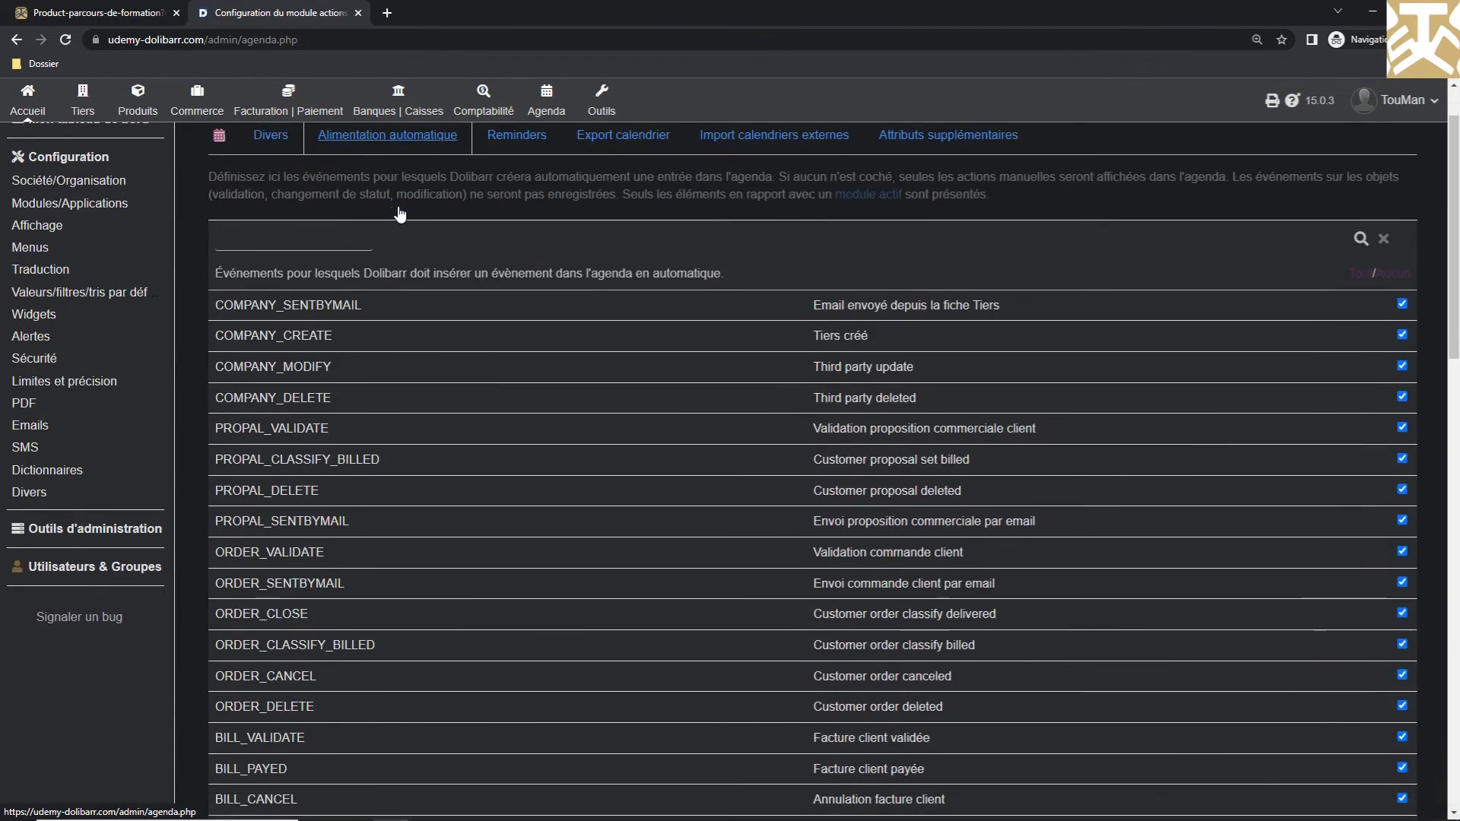
scroll(401, 214, "down", 10)
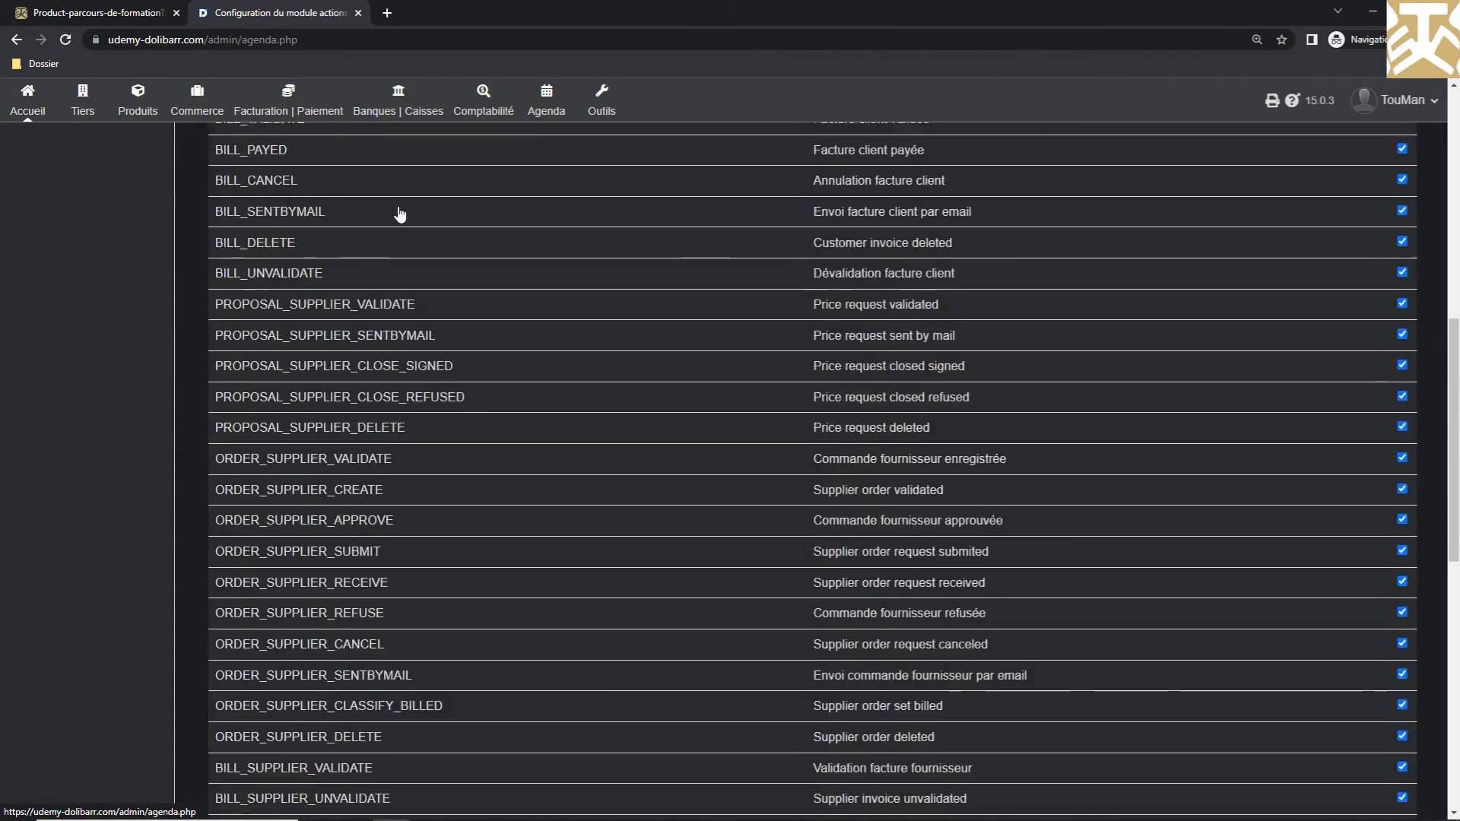
scroll(400, 215, "down", 7)
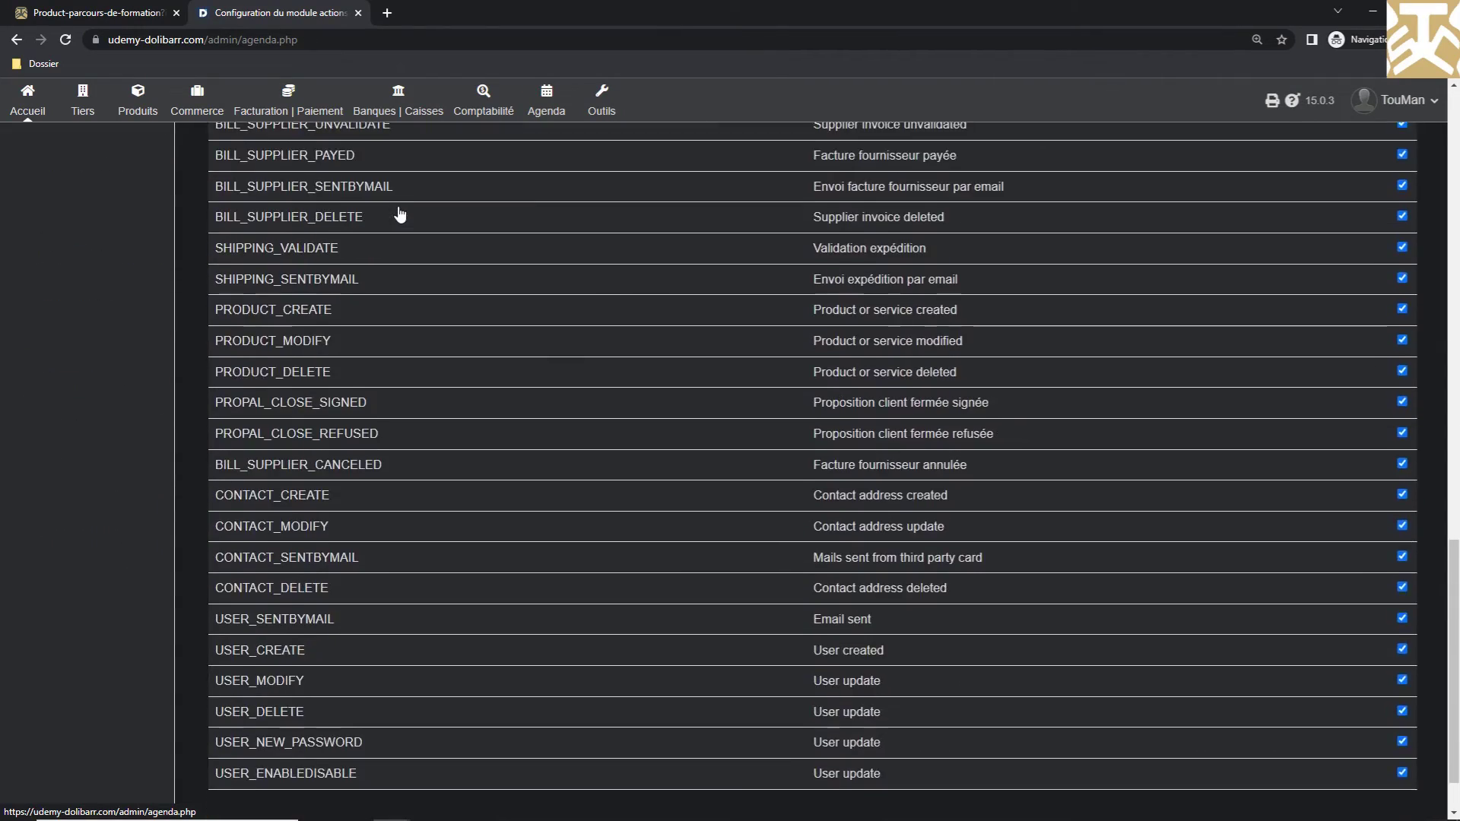
scroll(401, 215, "up", 1)
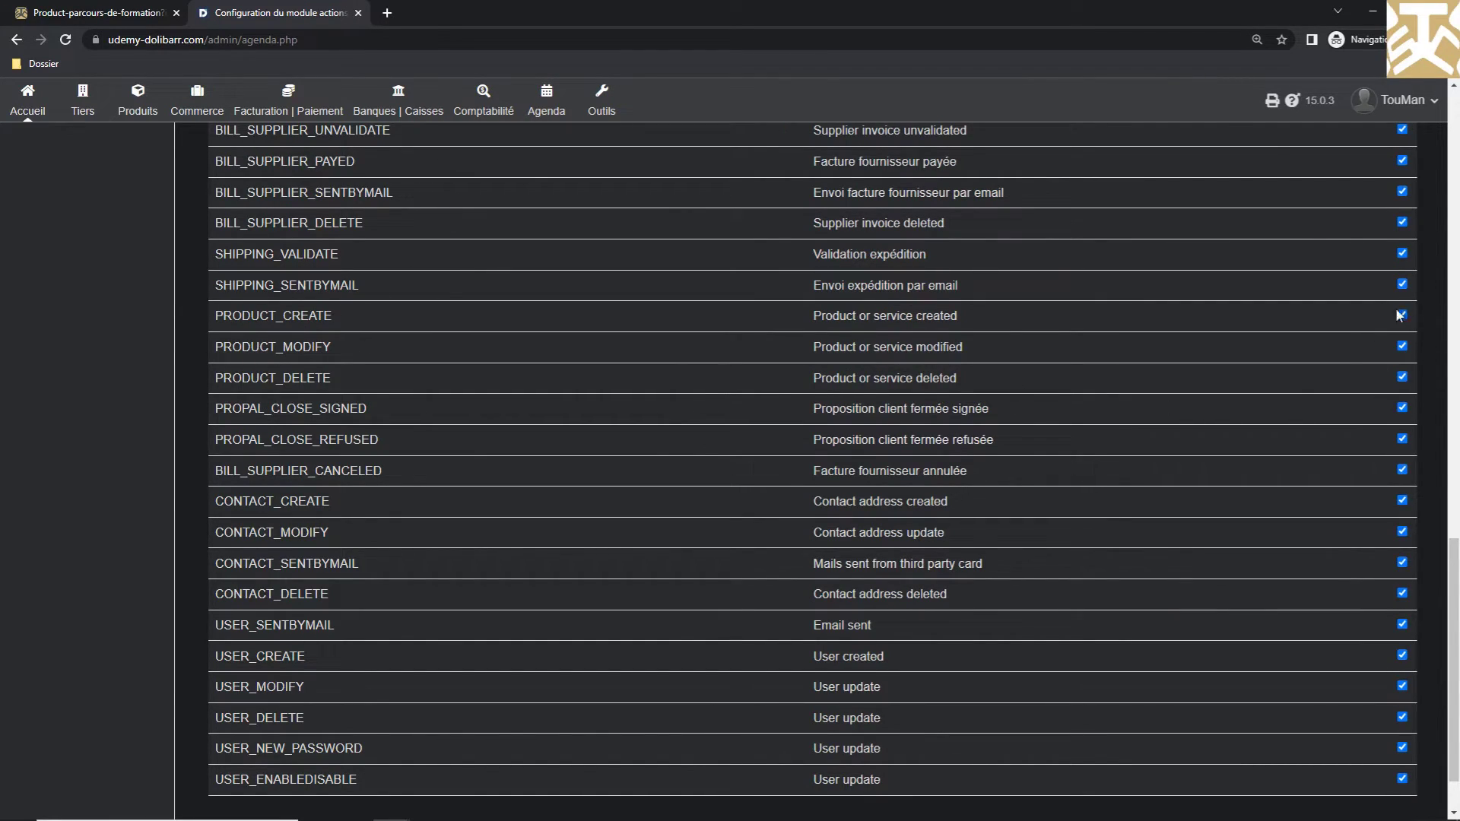
scroll(1349, 354, "up", 1)
scroll(1350, 358, "up", 15)
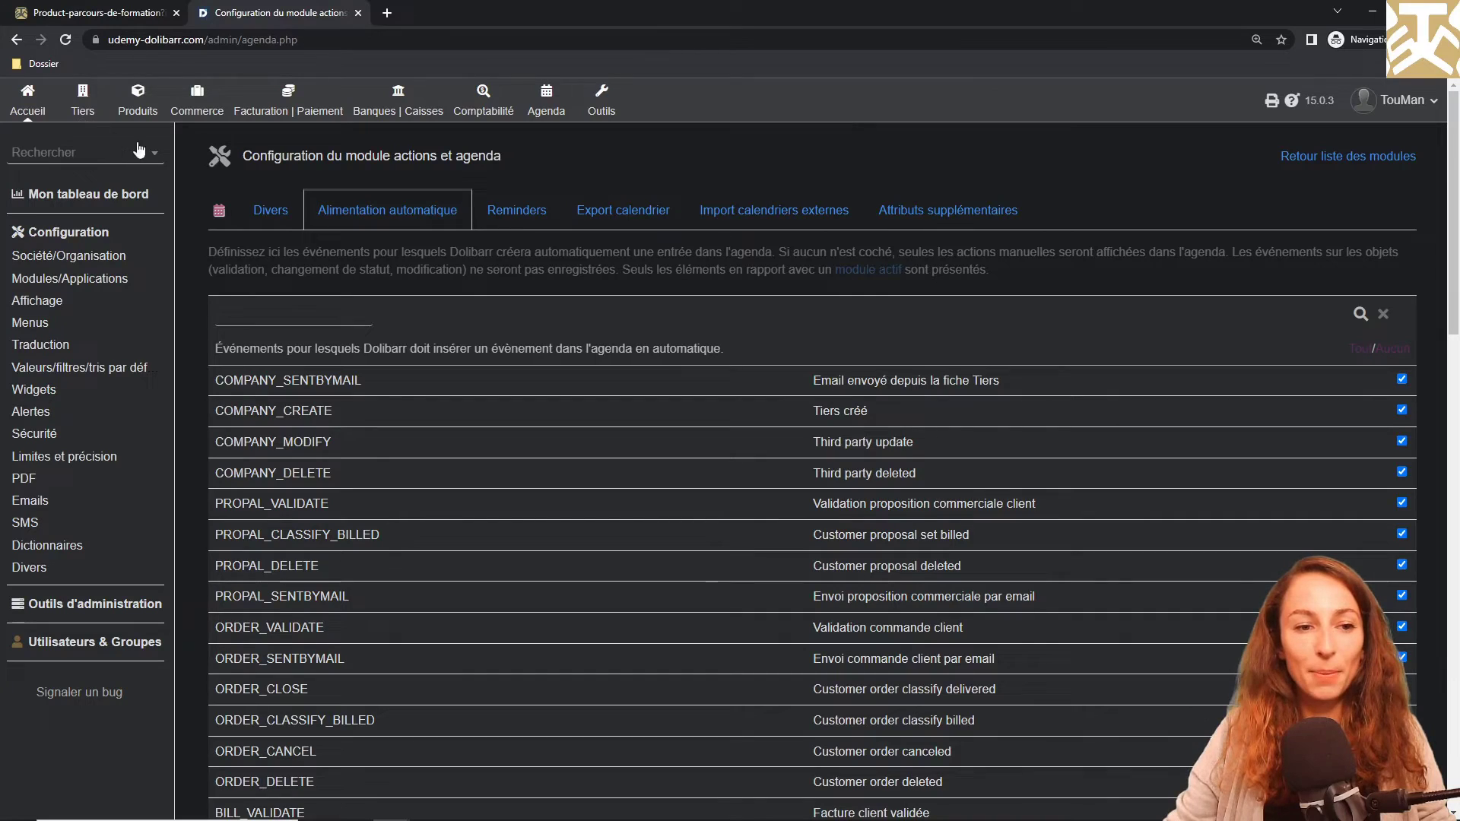
- Start a new product in the Produits area and set its Libellé to "joint torique diamètre 12"
left_click(142, 102)
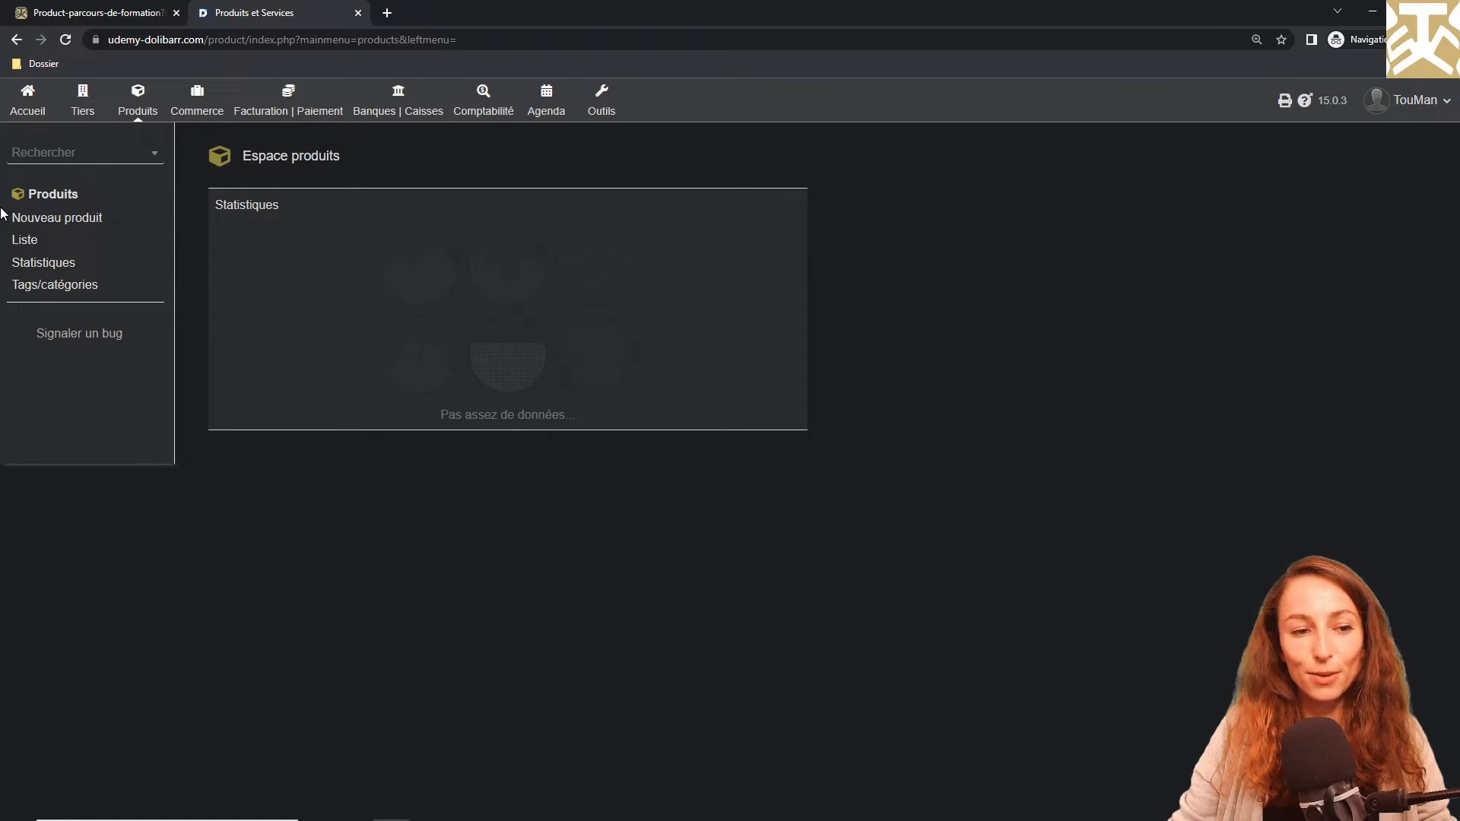
left_click(47, 224)
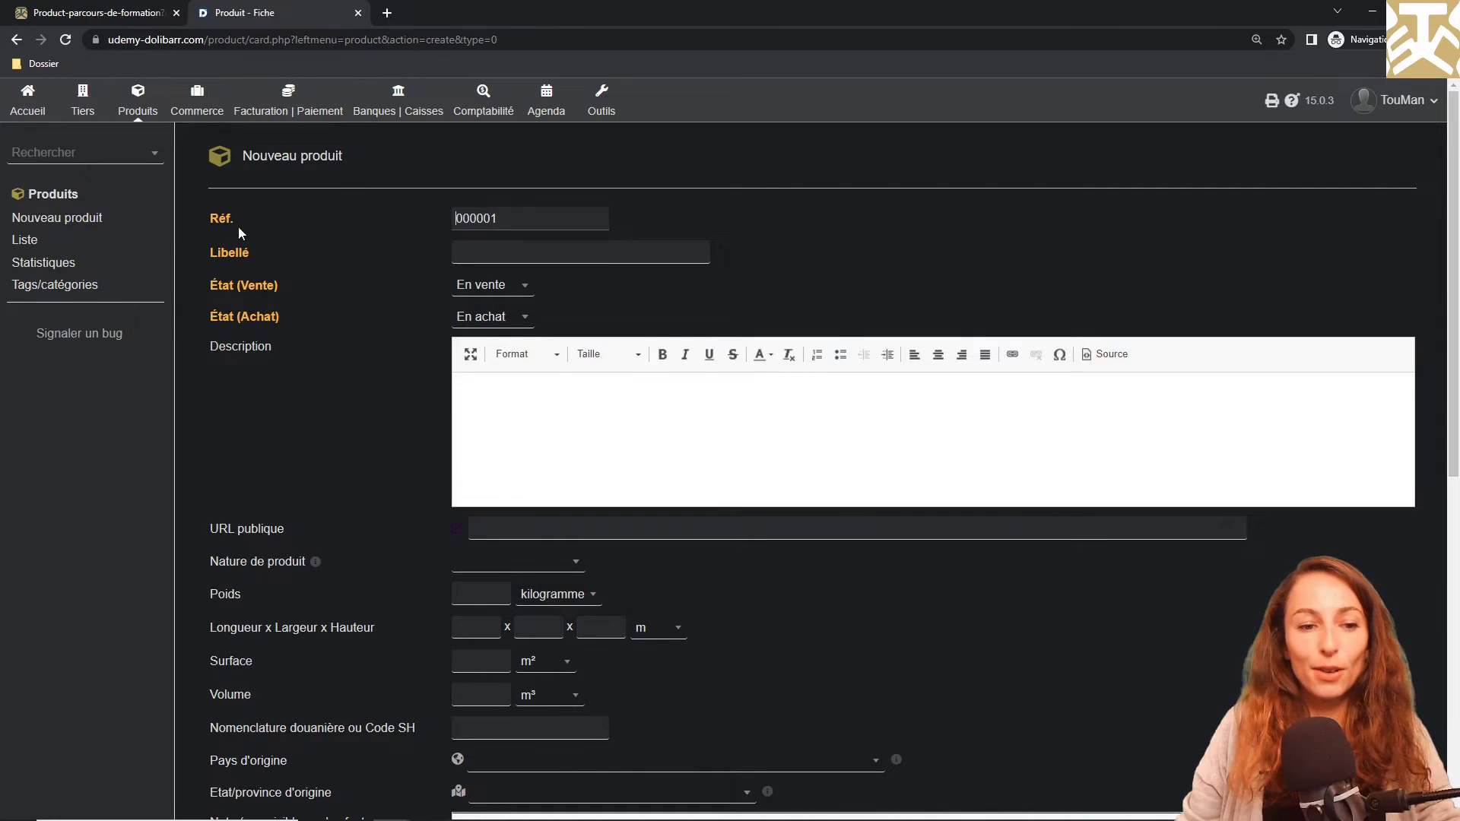
left_click(490, 251)
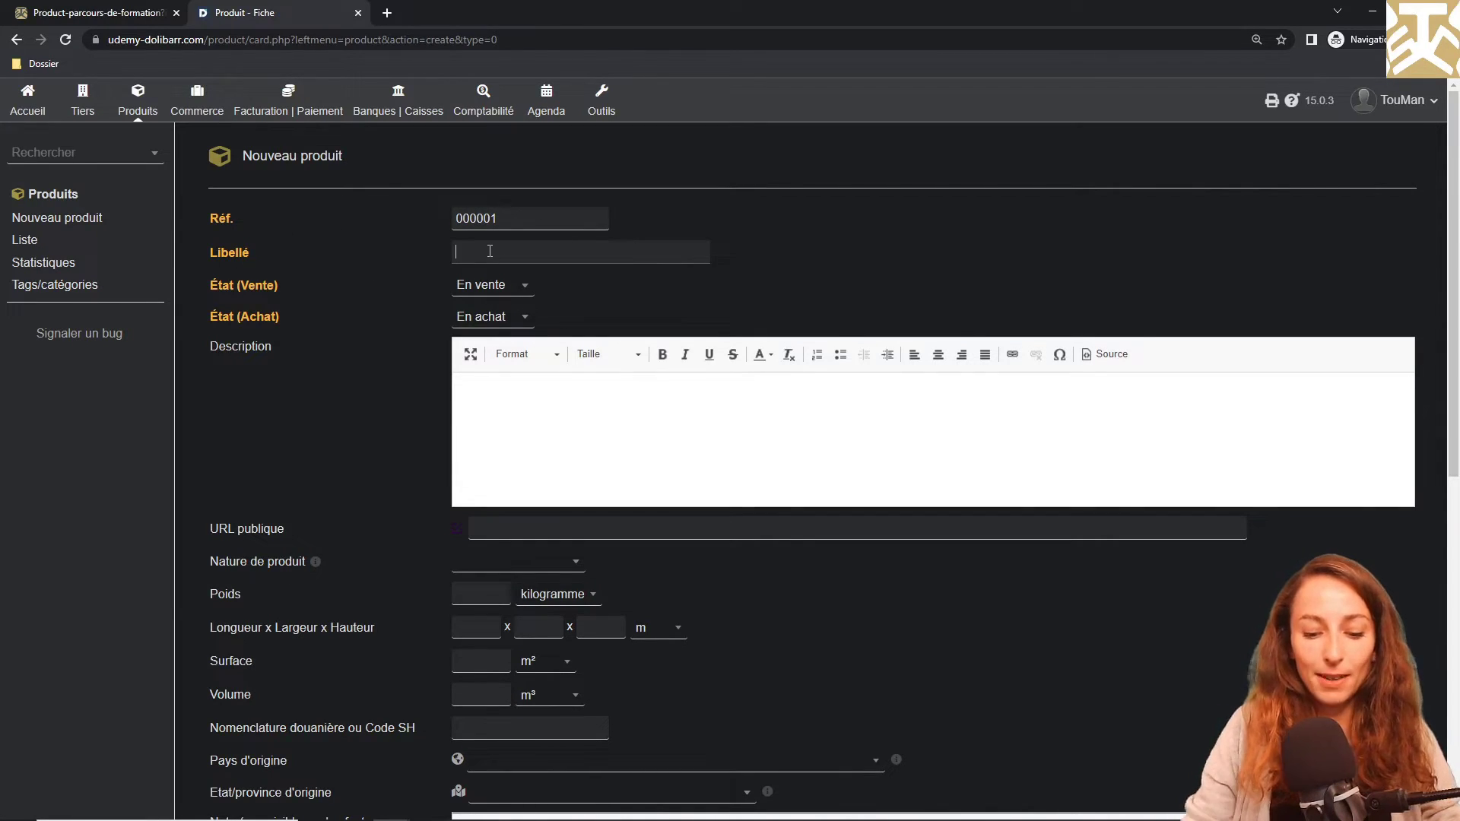
type("join")
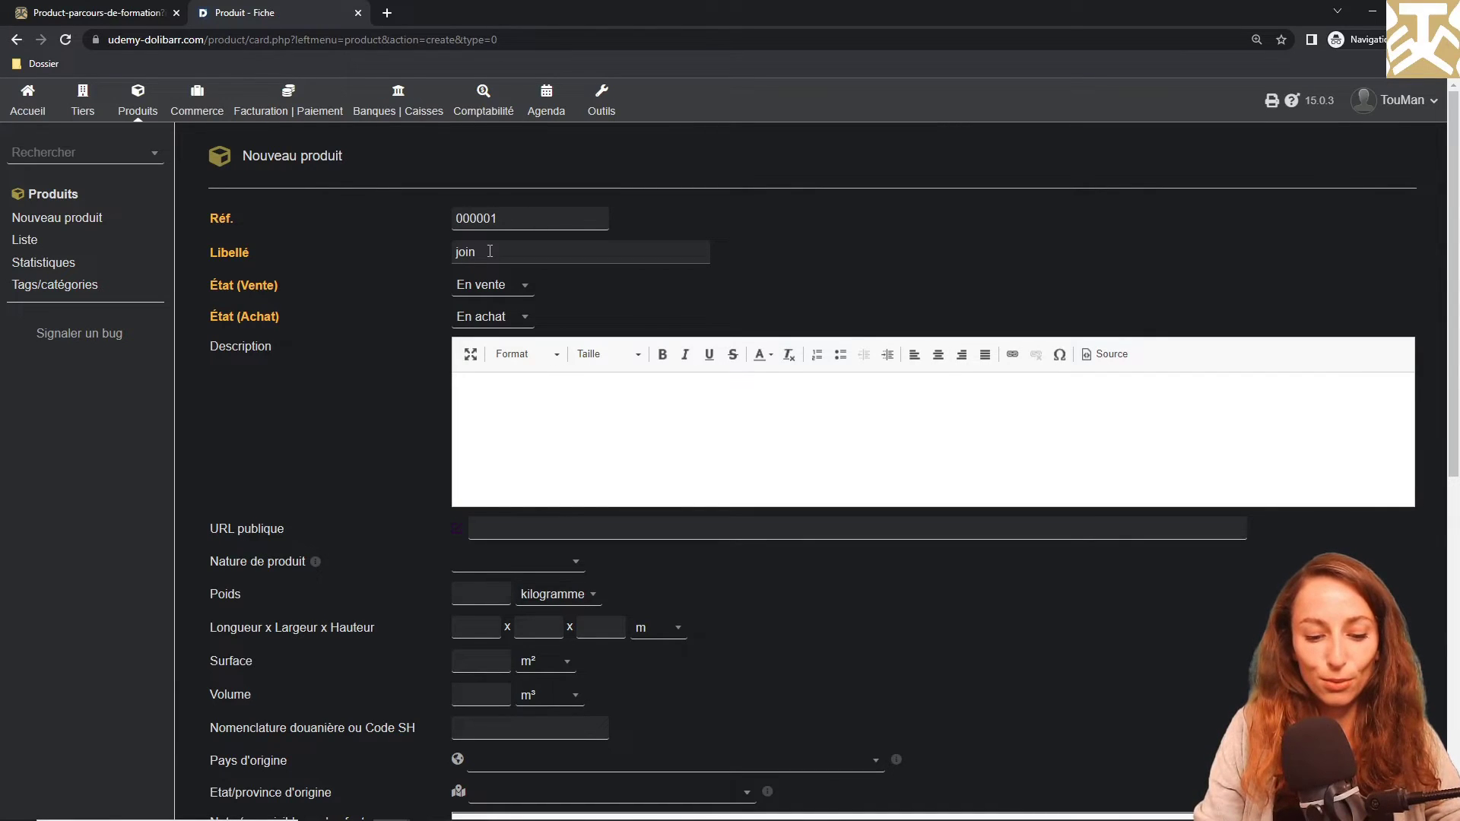
type("t torique diamètre 12")
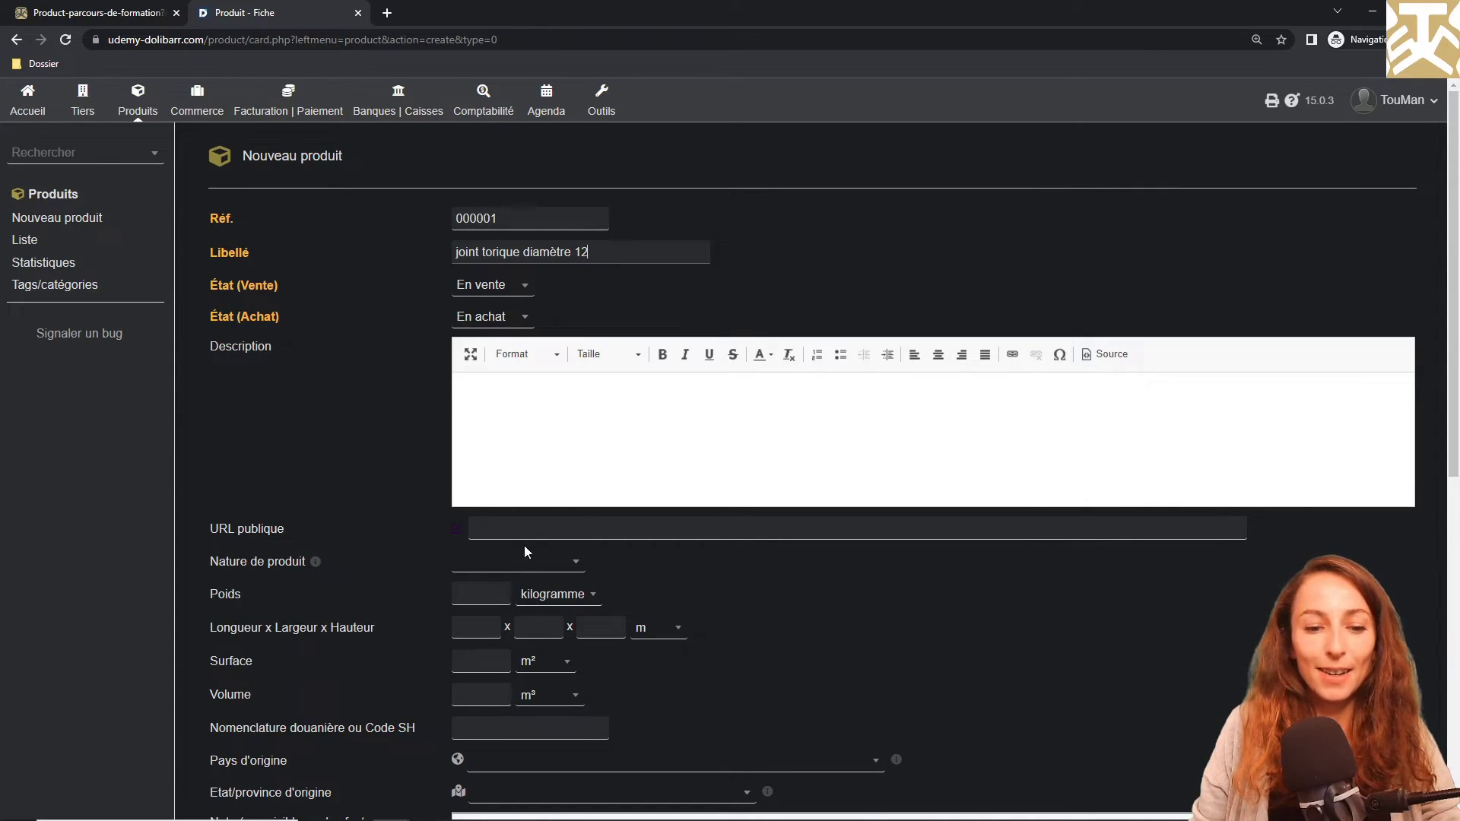
- Set the new product's Nature de produit to Matière première
scroll(517, 531, "down", 2)
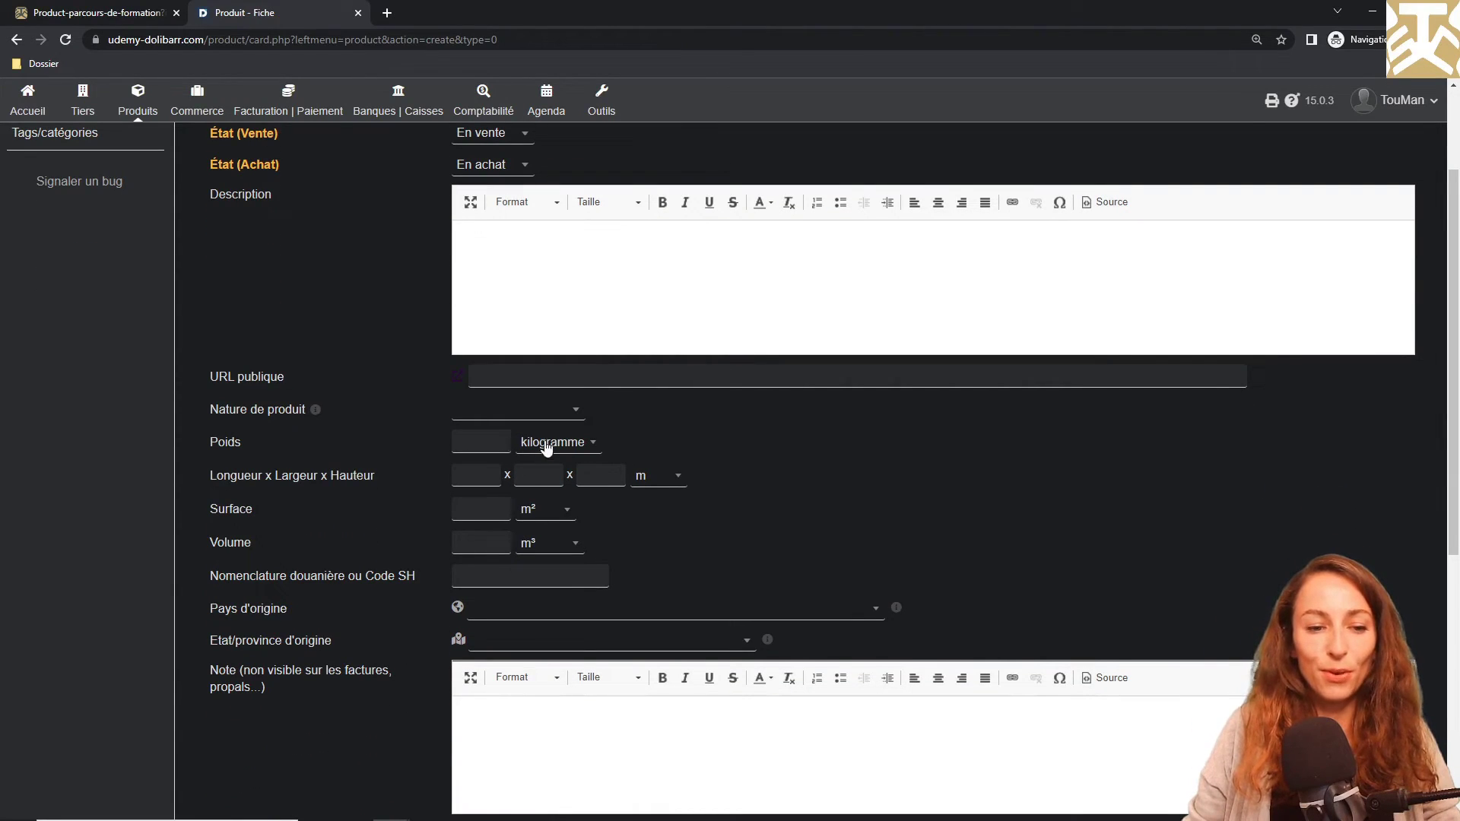
left_click(531, 412)
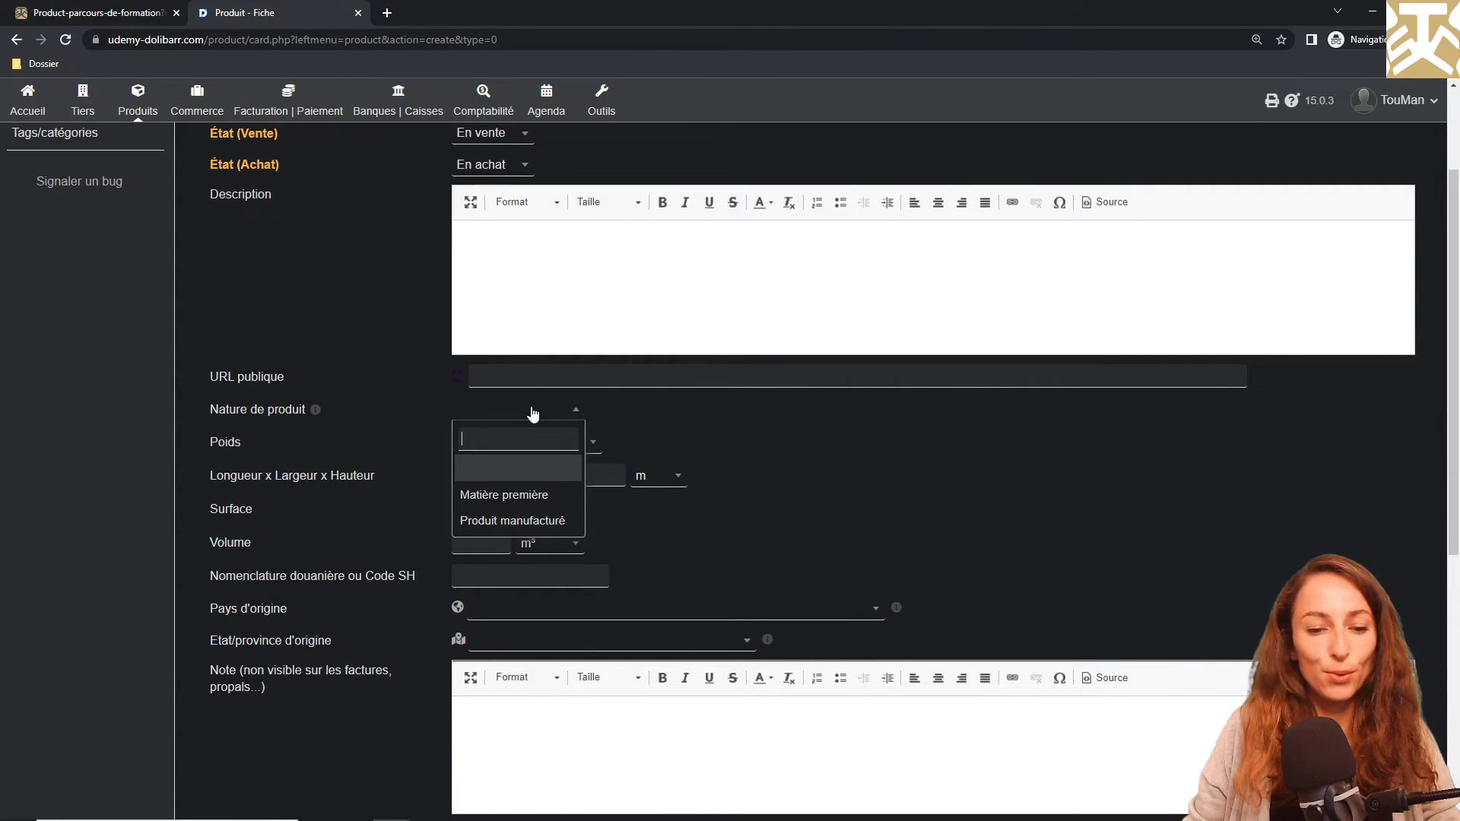
left_click(538, 495)
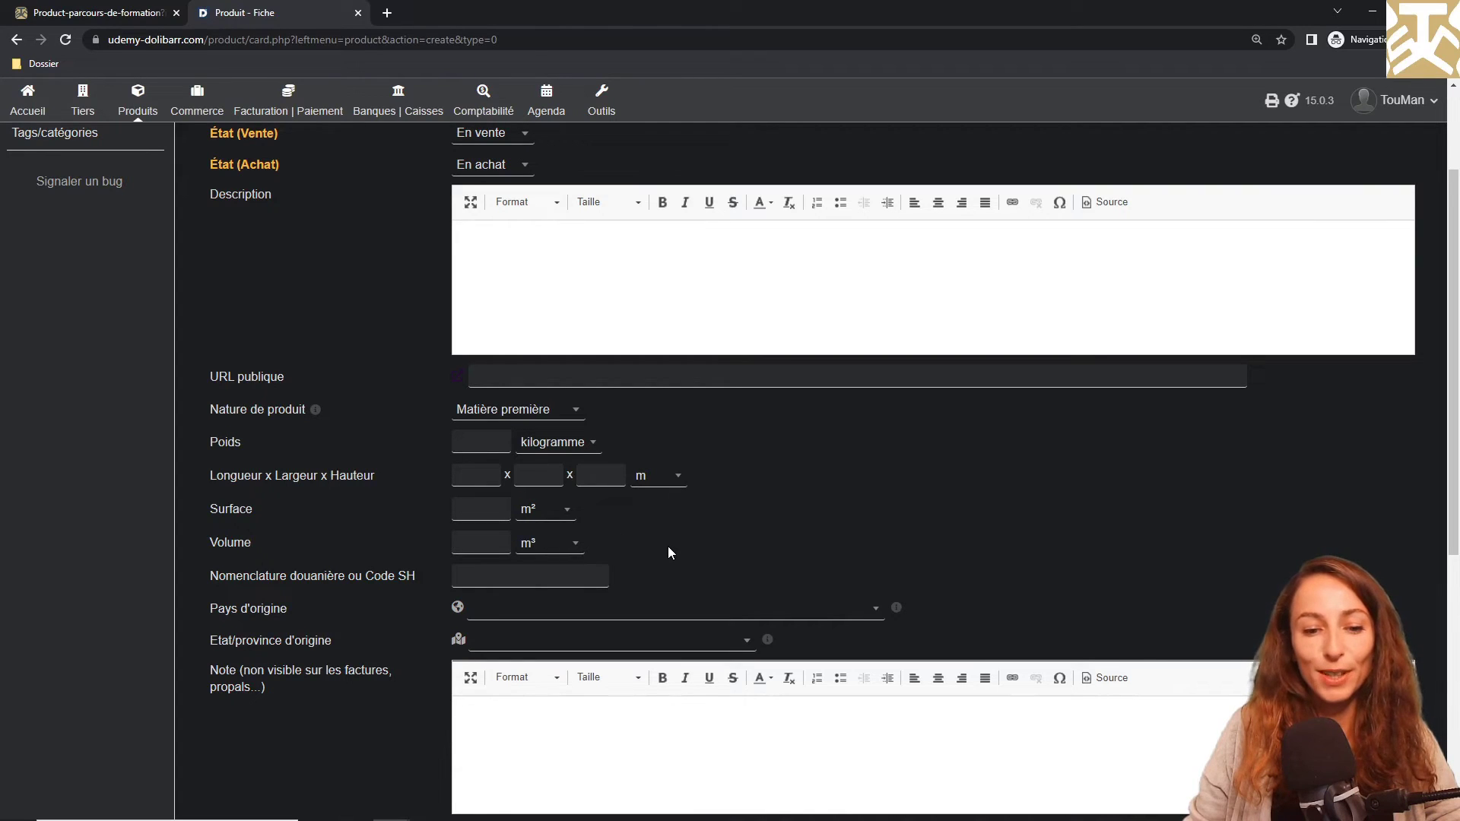
- Look through the choices for Pays d'origine, Etat/province d'origine and Tags/catégories without selecting any
scroll(668, 546, "down", 2)
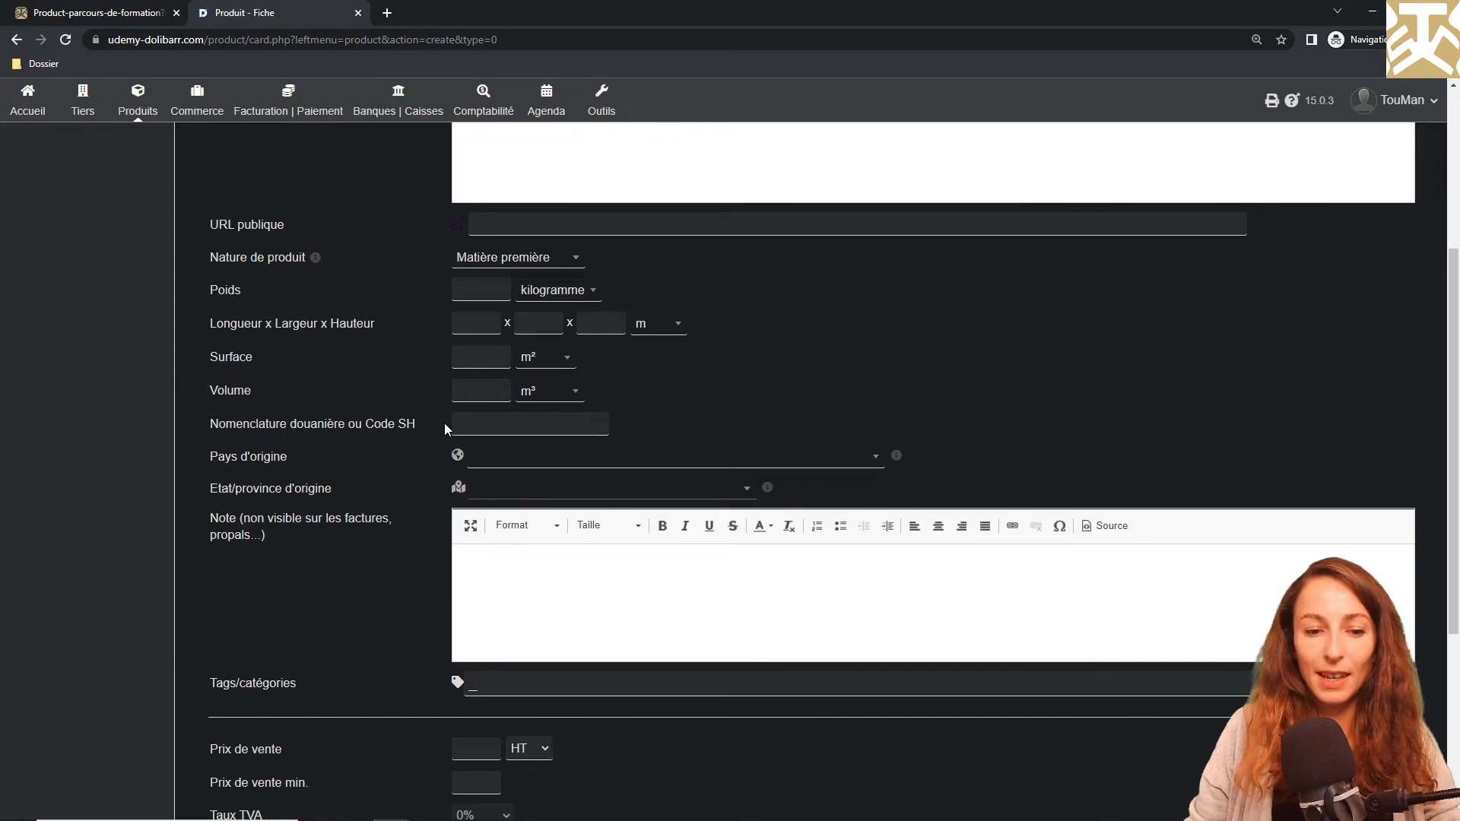
left_click(508, 458)
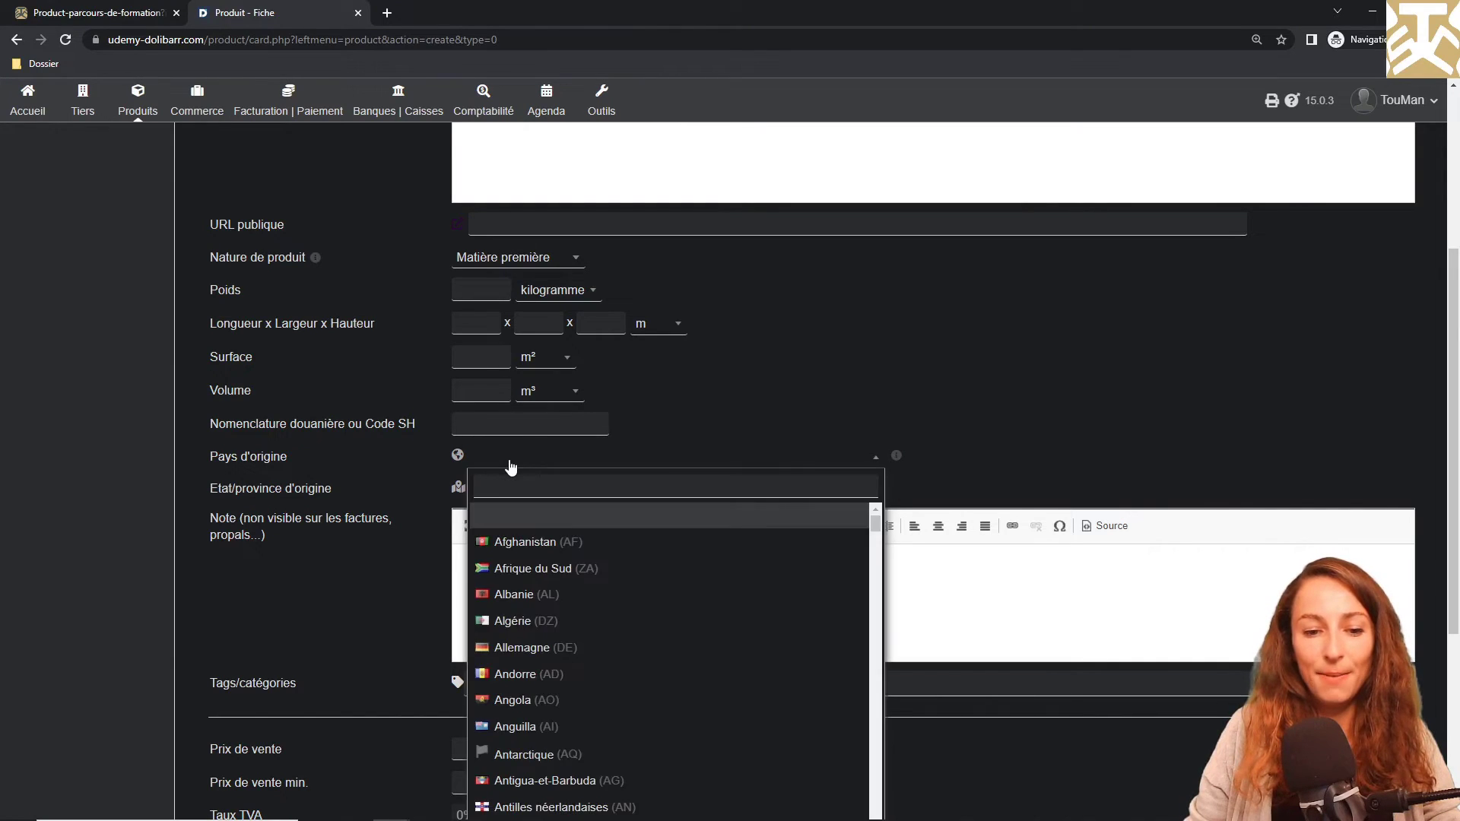
left_click(509, 466)
left_click(508, 491)
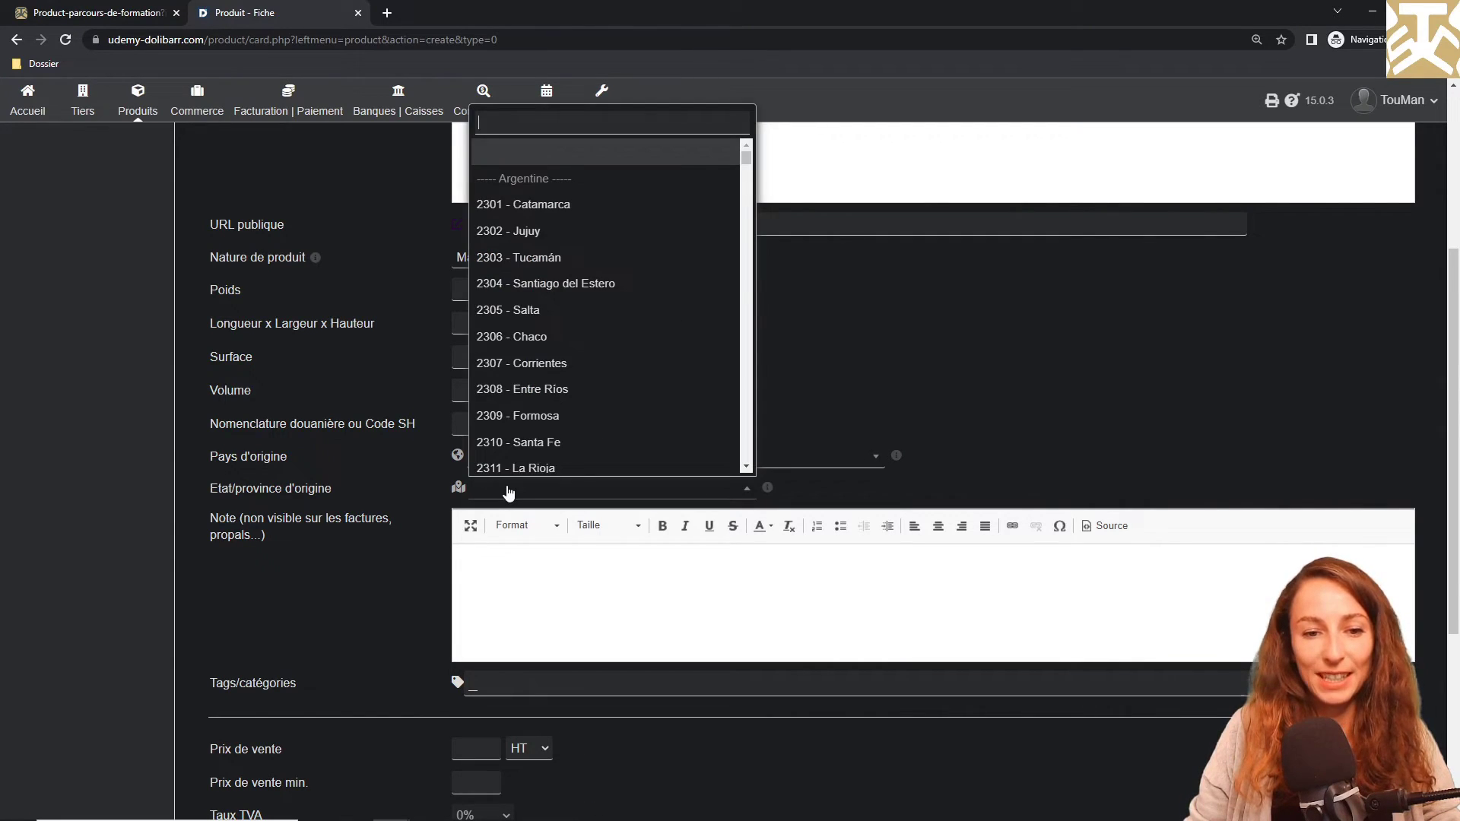
left_click(509, 491)
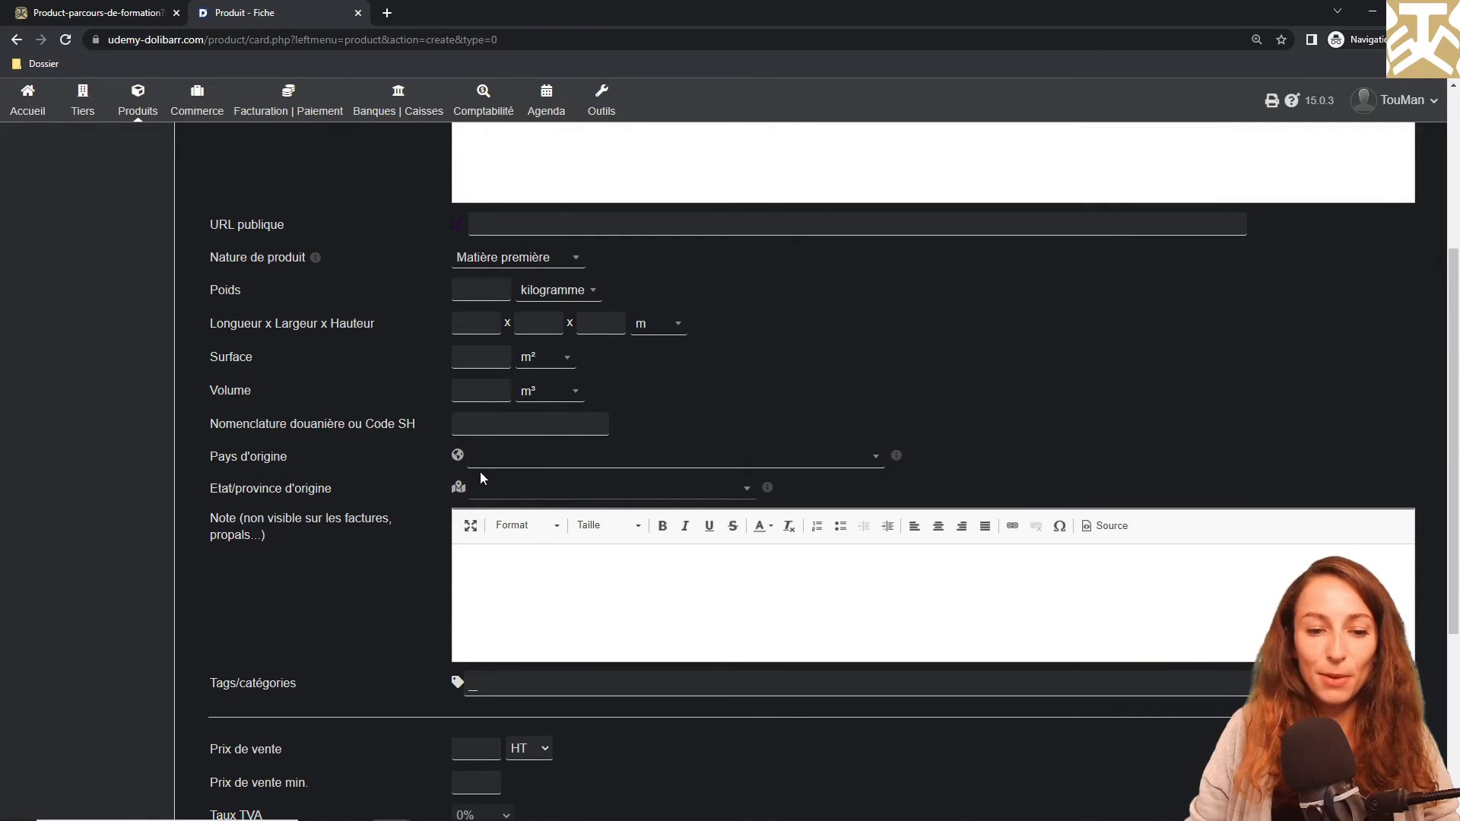
left_click(521, 683)
left_click(522, 683)
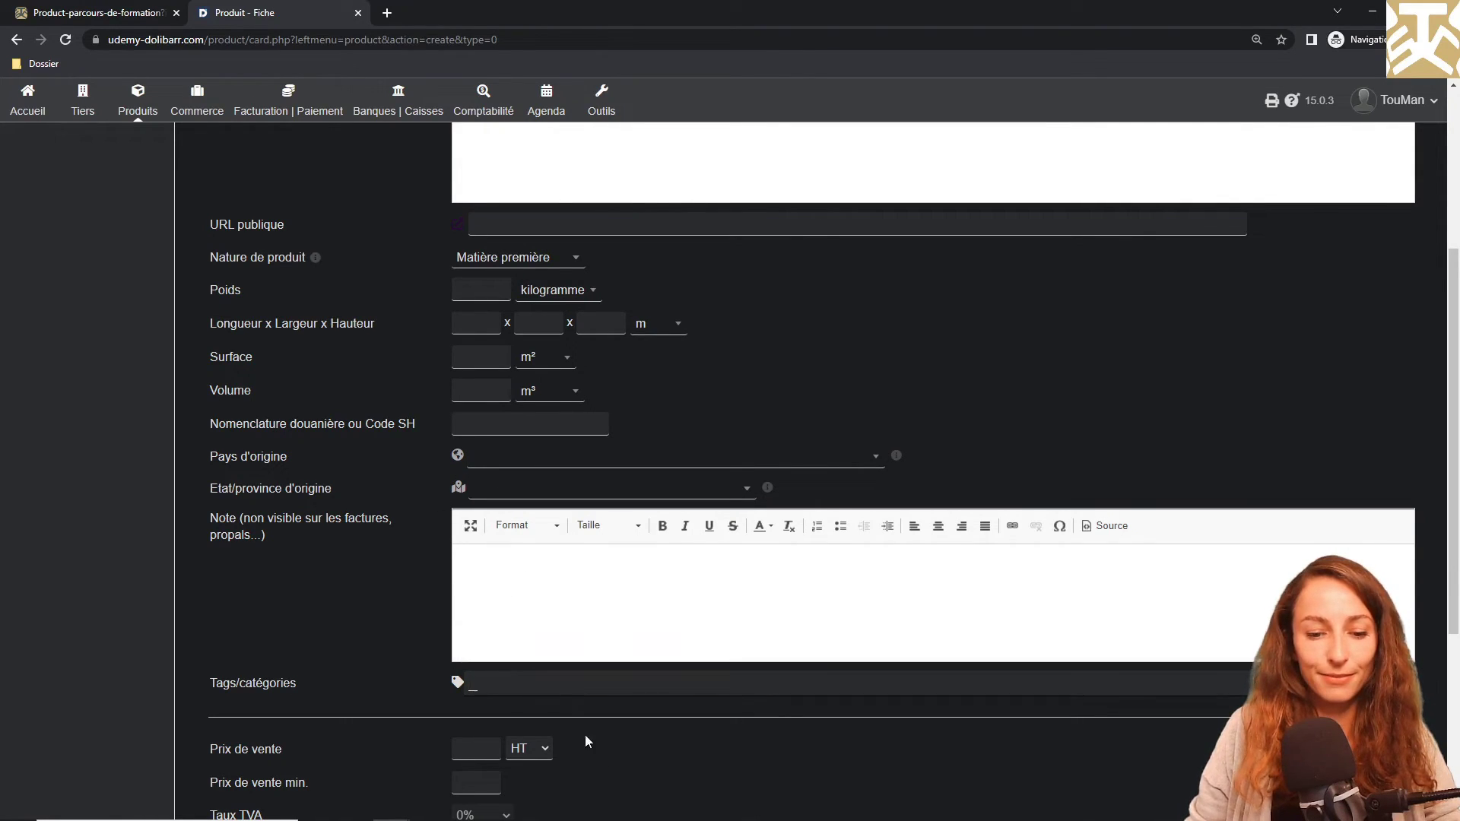
- Set the product's Prix de vente to 2.50 HT and create the product
scroll(599, 759, "down", 5)
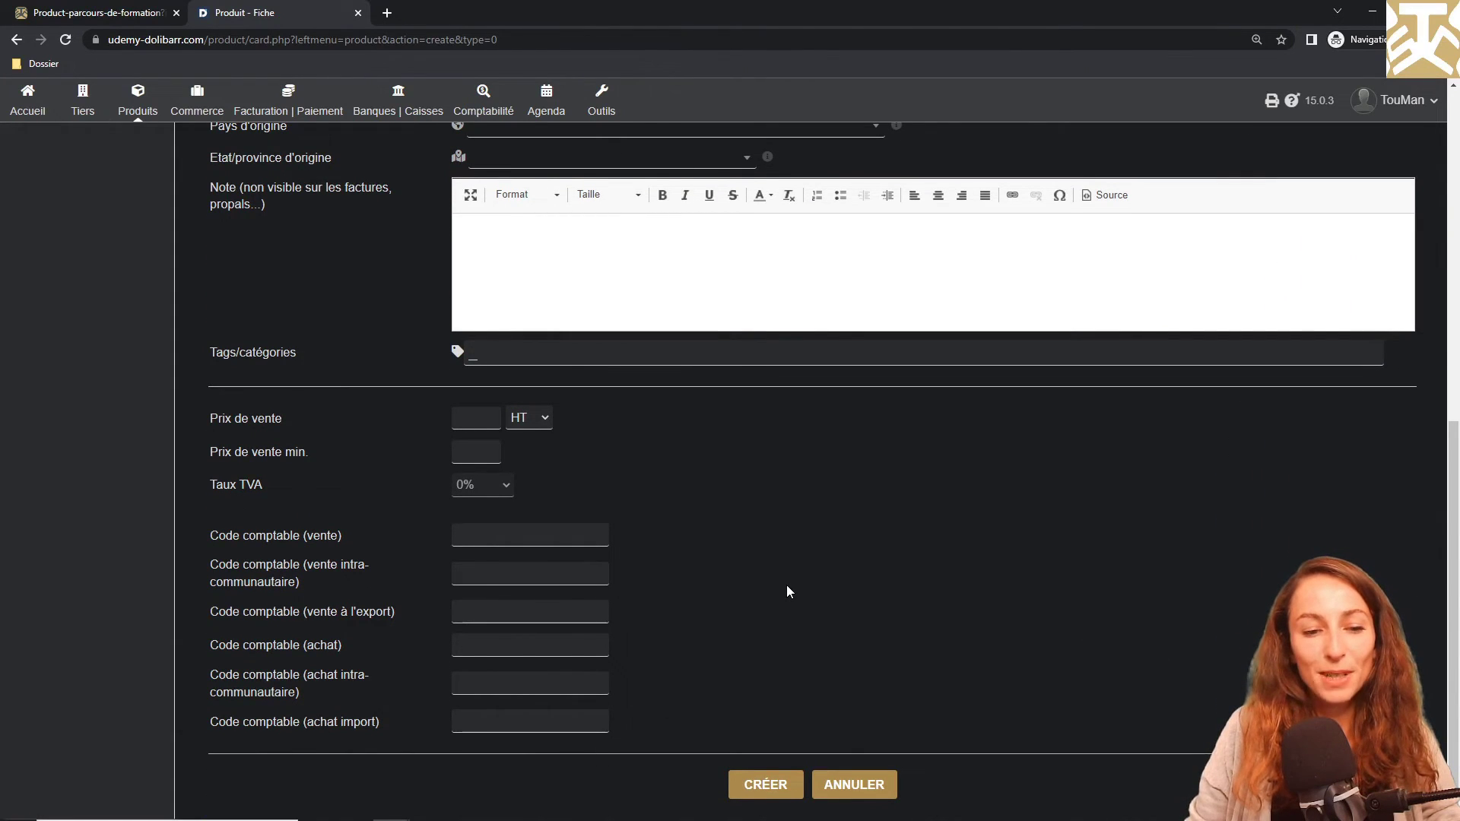
left_click(477, 420)
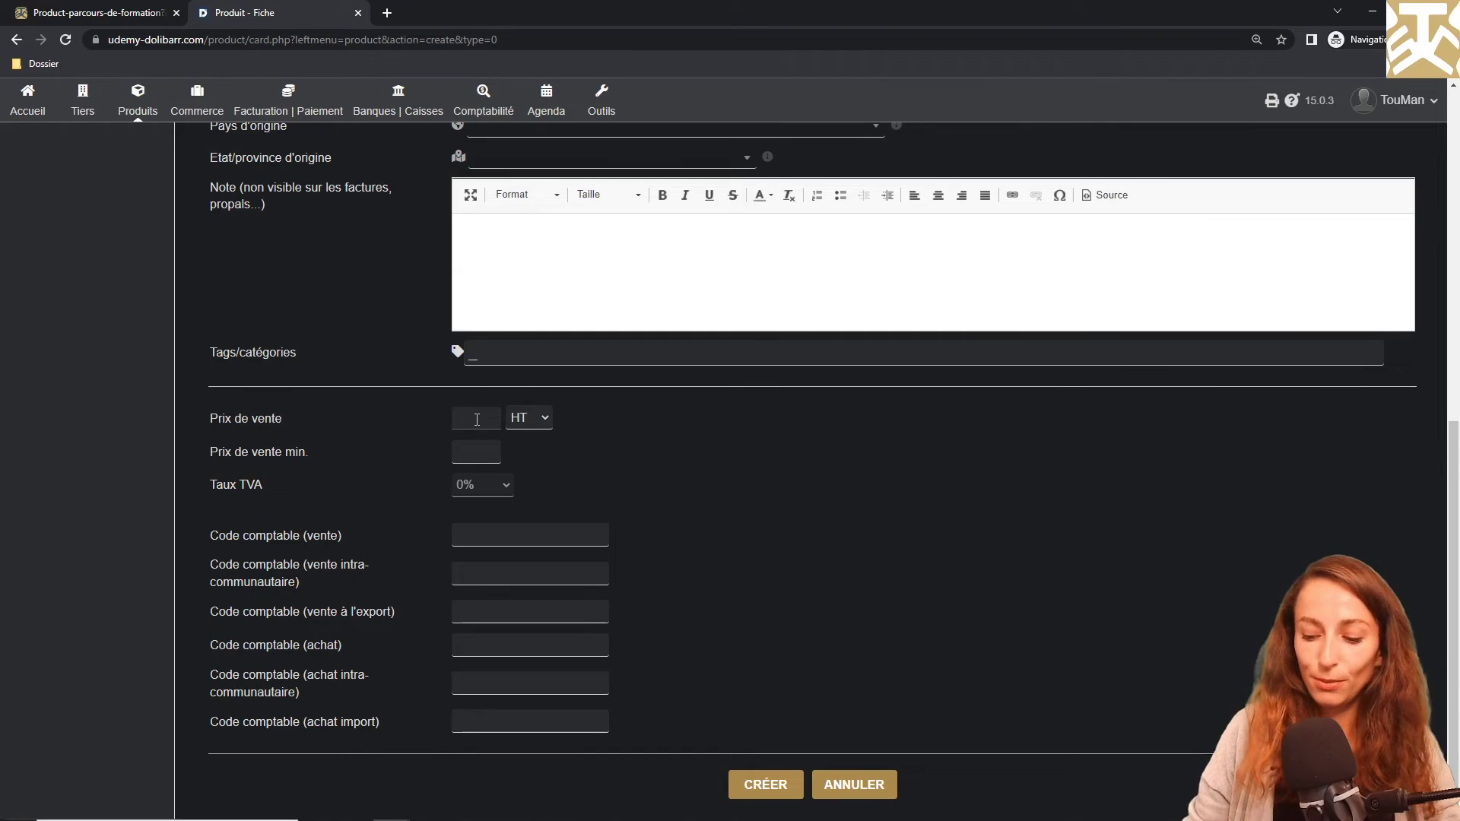
type("2.50")
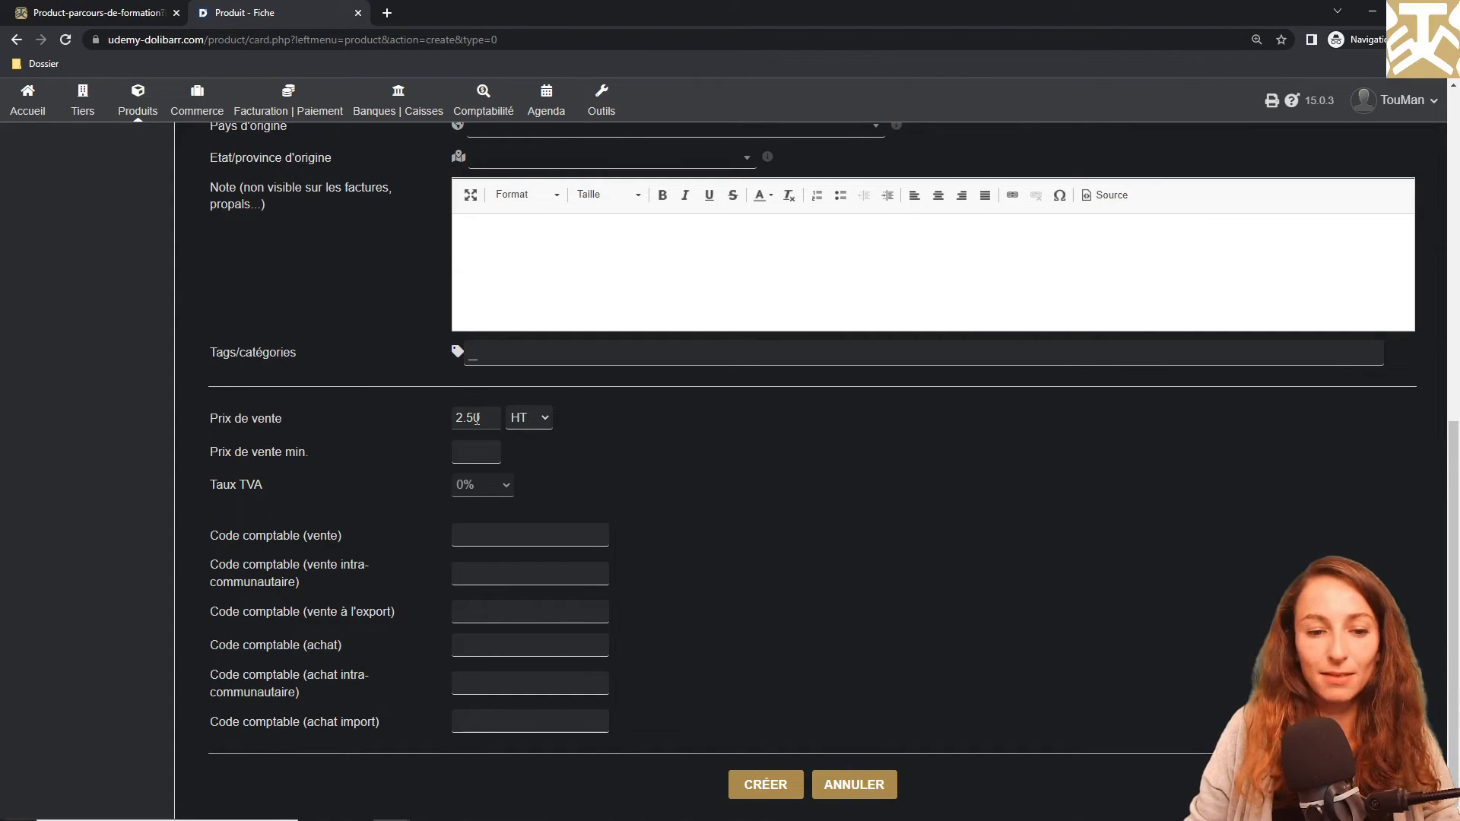
left_click(531, 418)
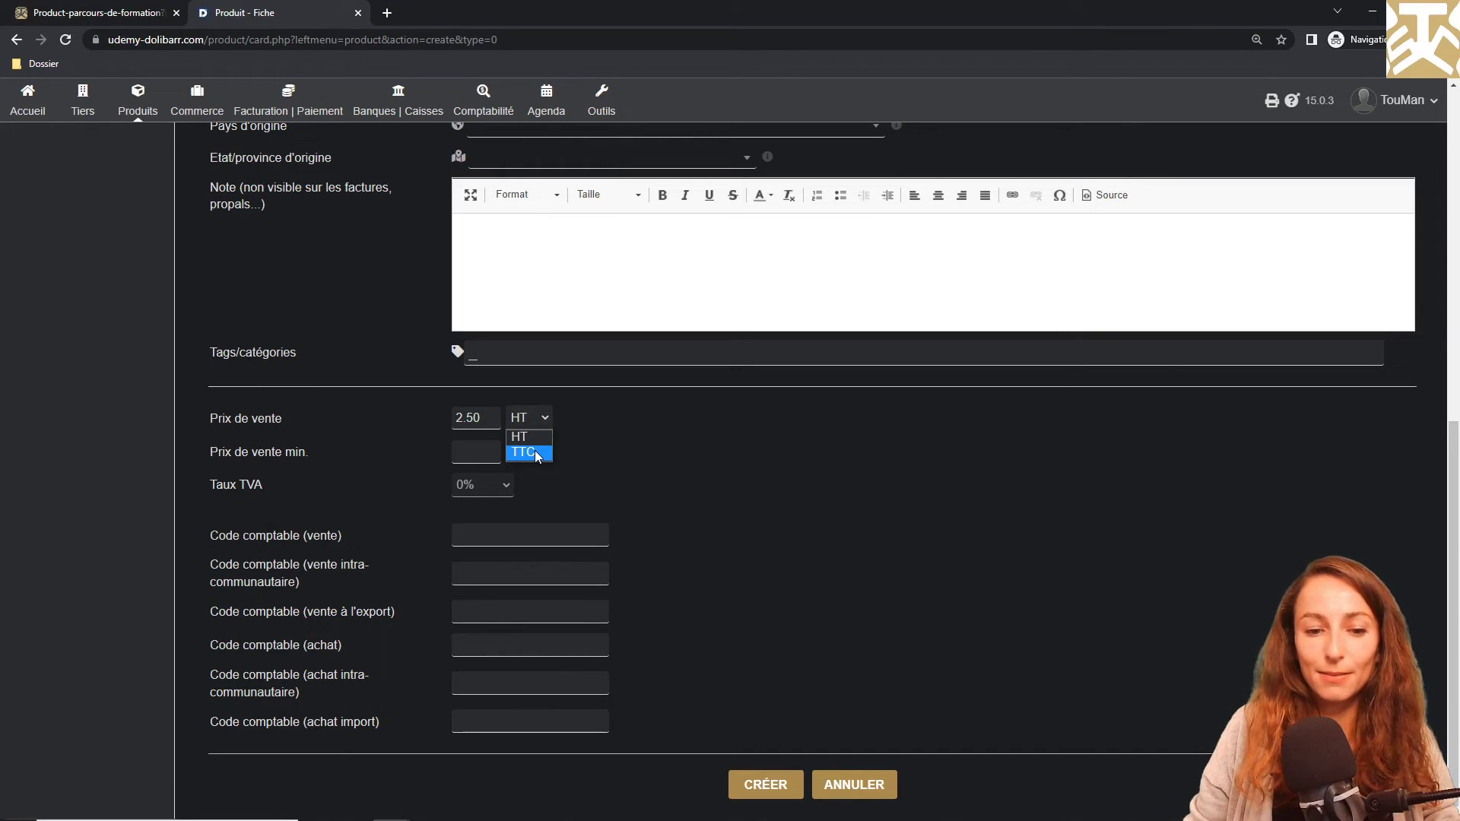
left_click(537, 440)
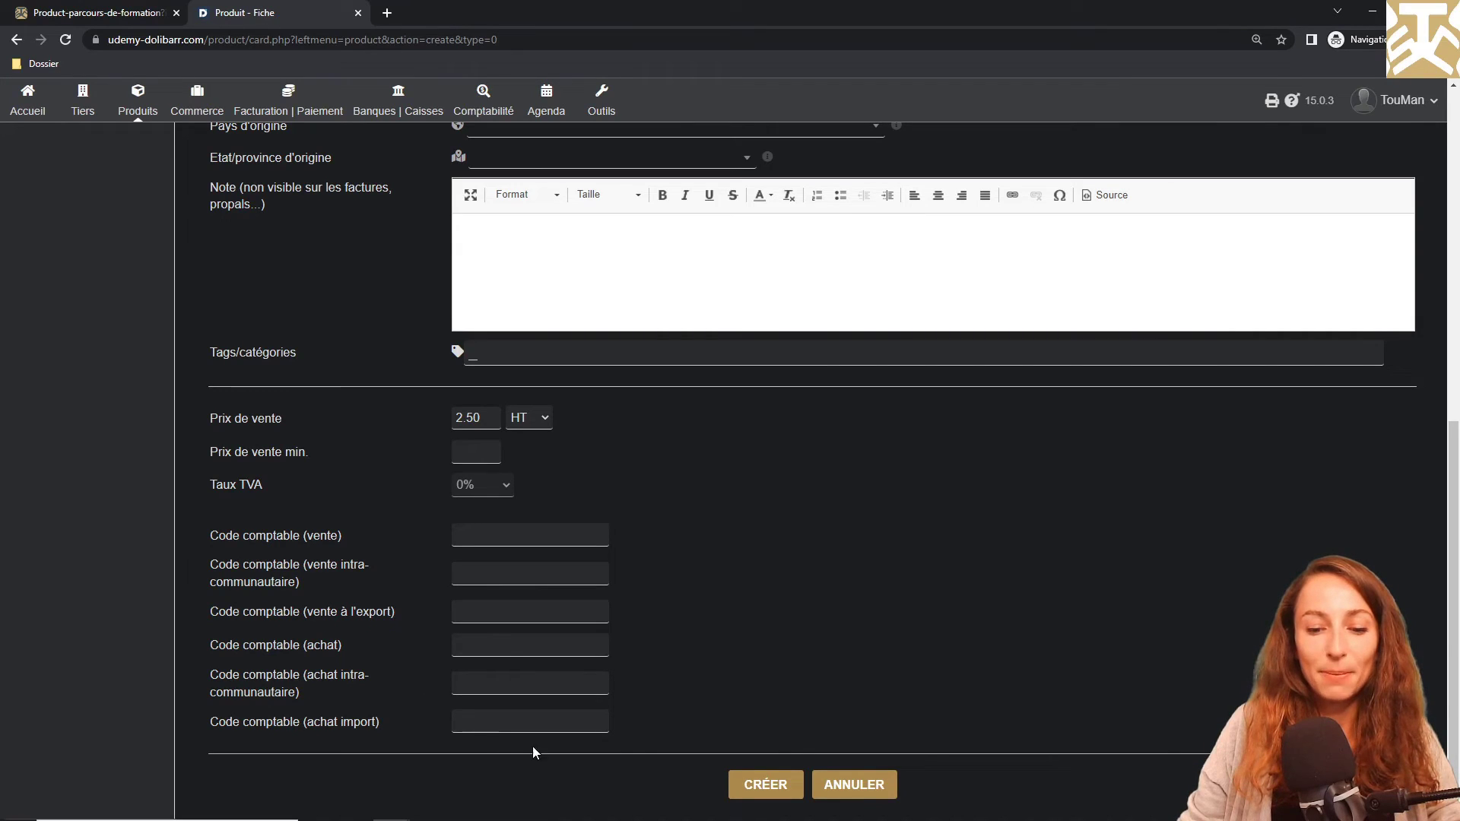
left_click(764, 784)
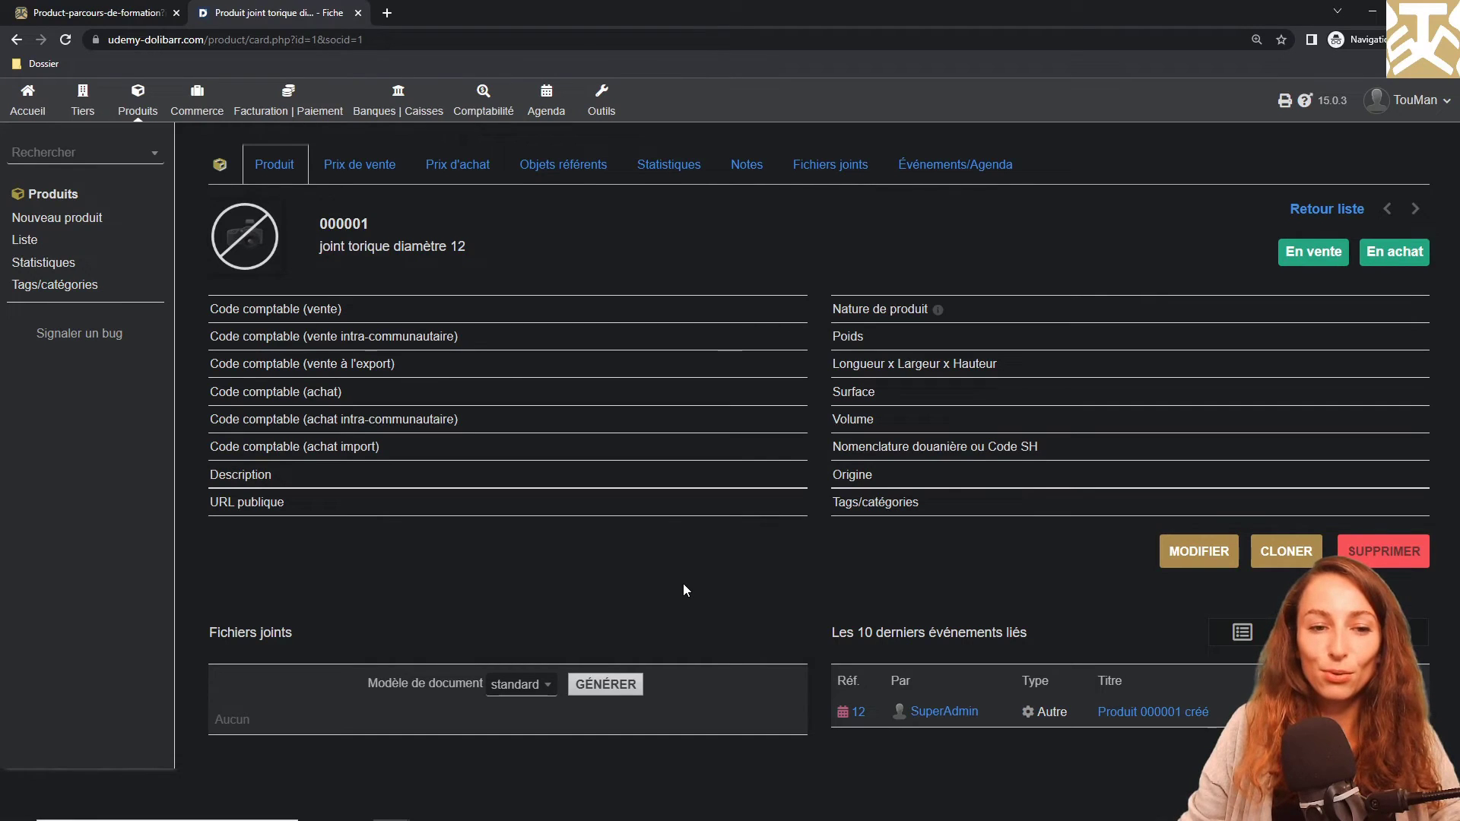
- Start a customer-specific selling price for the third party S4V05 - Electaboul, with HT as Base de prix
left_click(362, 165)
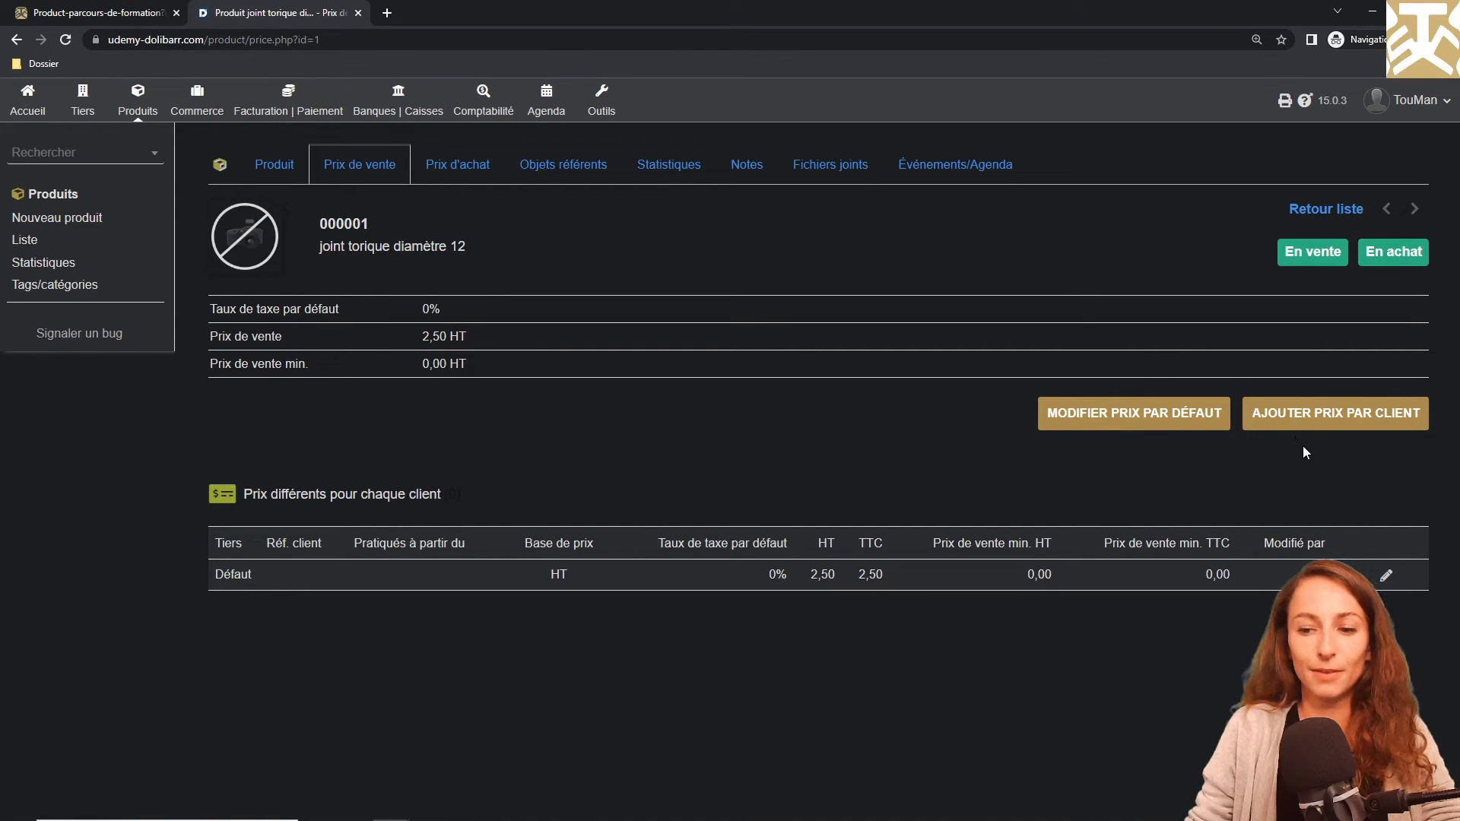
left_click(1334, 419)
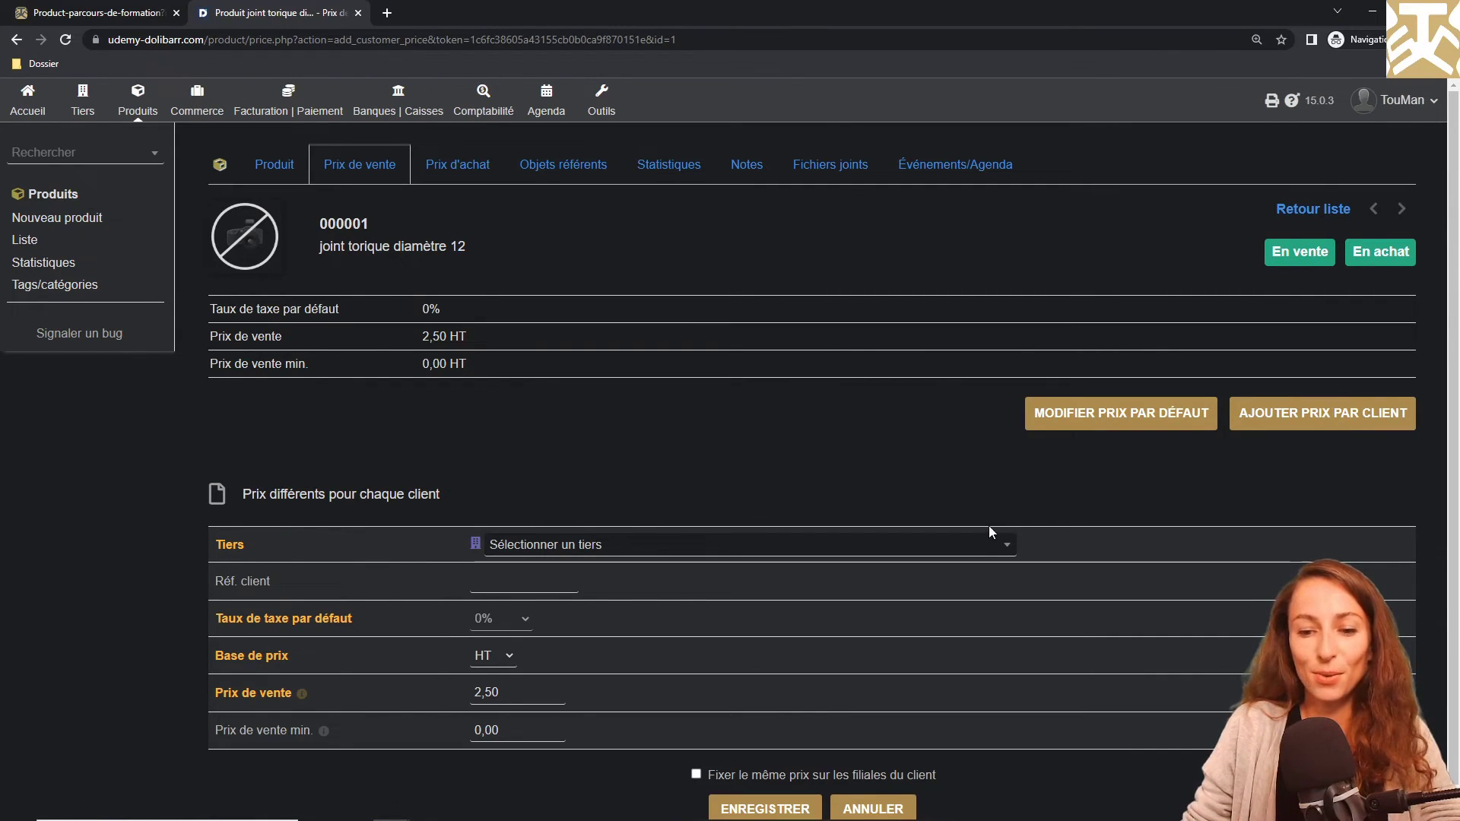
left_click(990, 545)
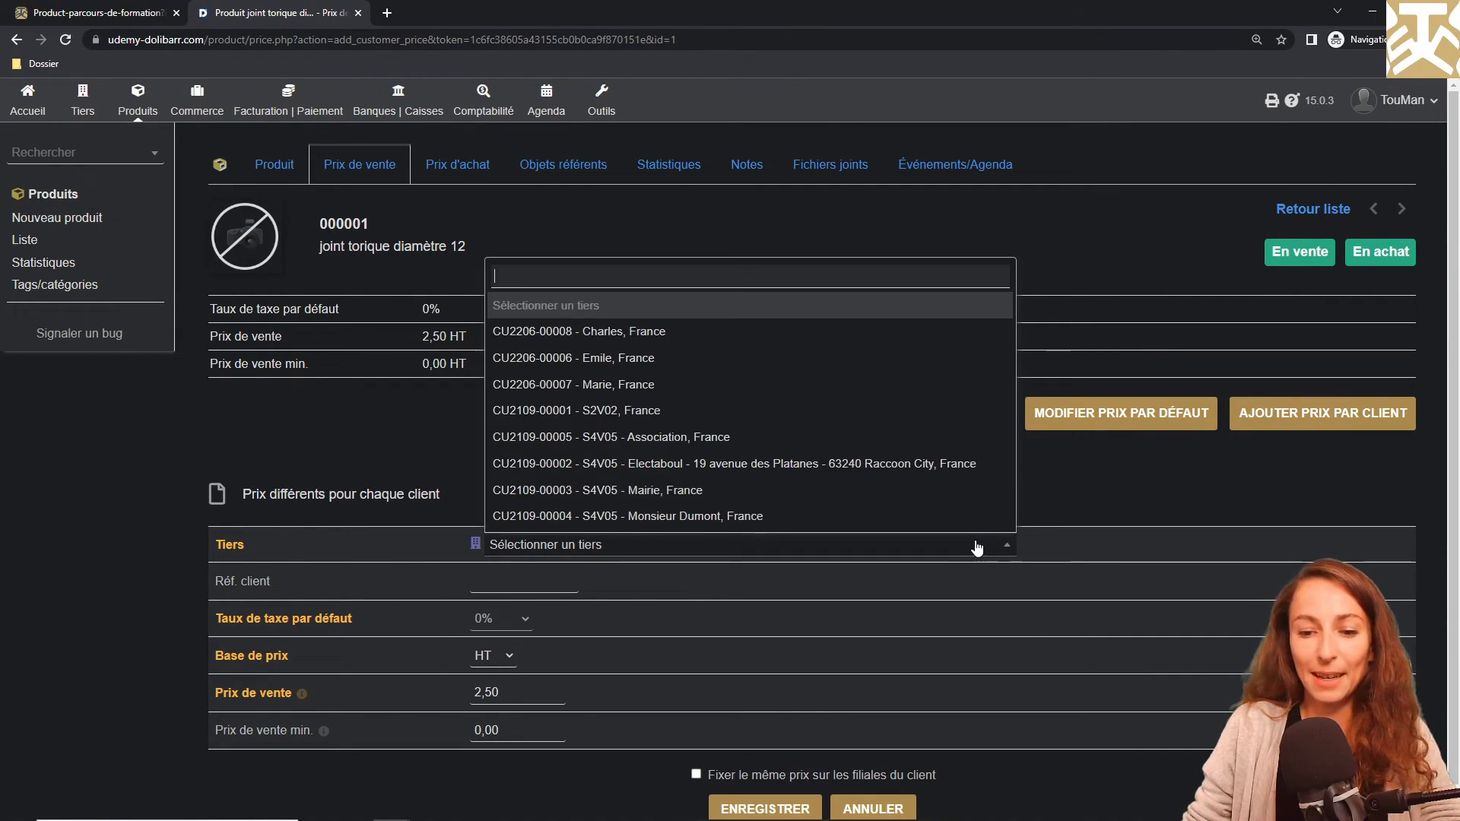
left_click(948, 463)
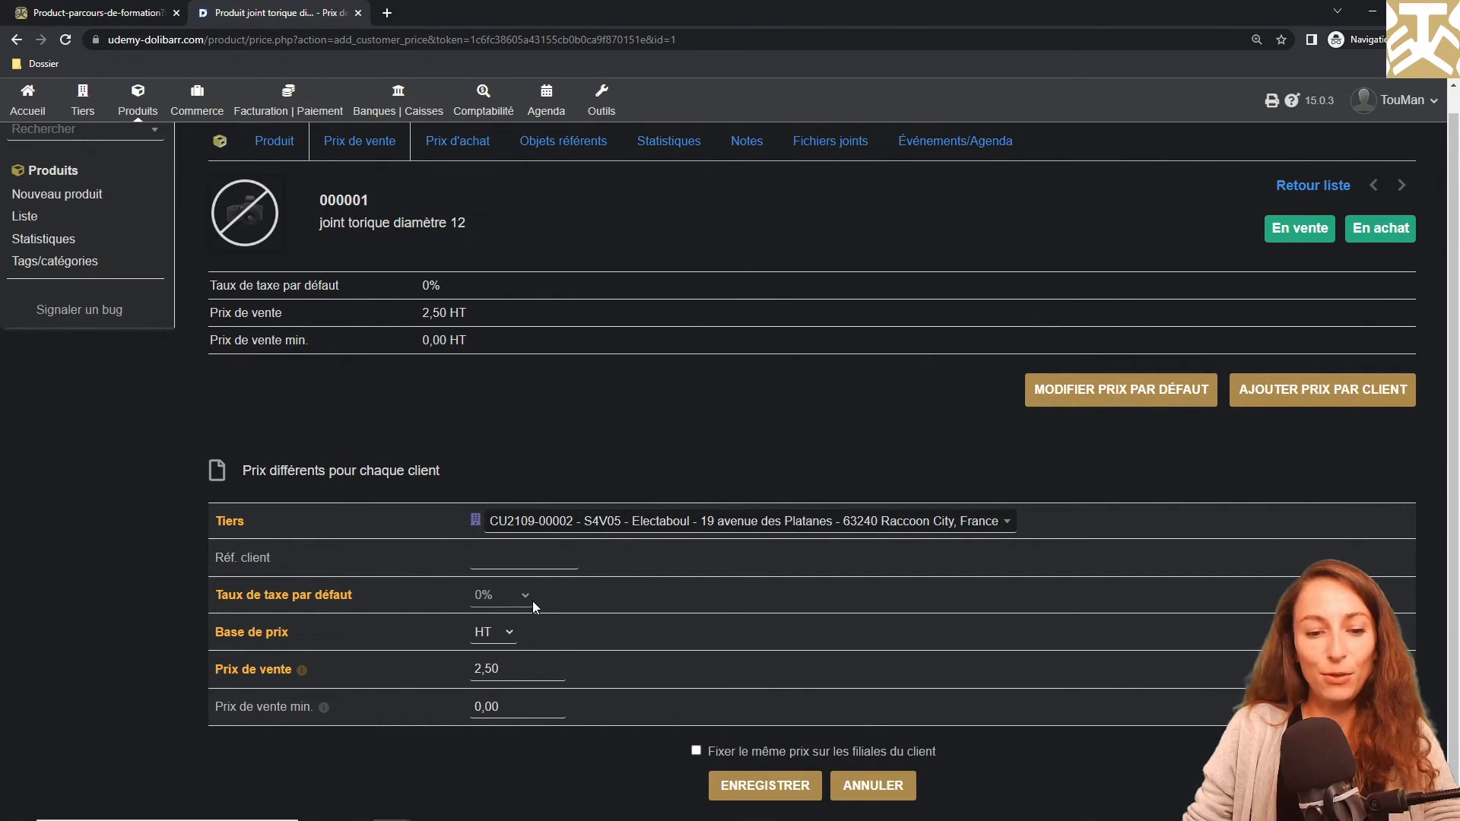
left_click(506, 633)
left_click(504, 634)
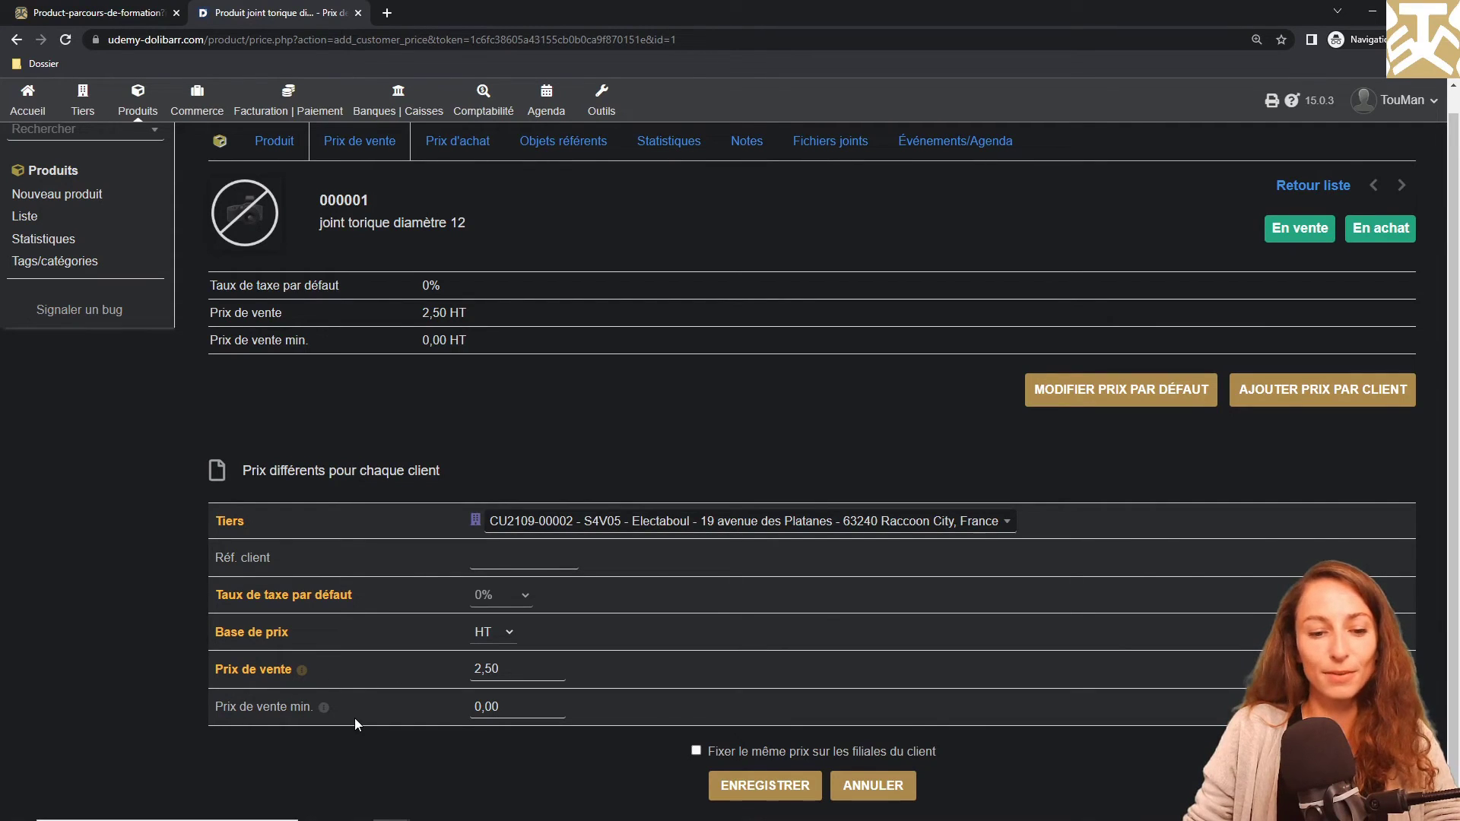
- Set Electaboul's Prix de vente and Prix de vente min. to 2 and save the customer price
left_click(504, 674)
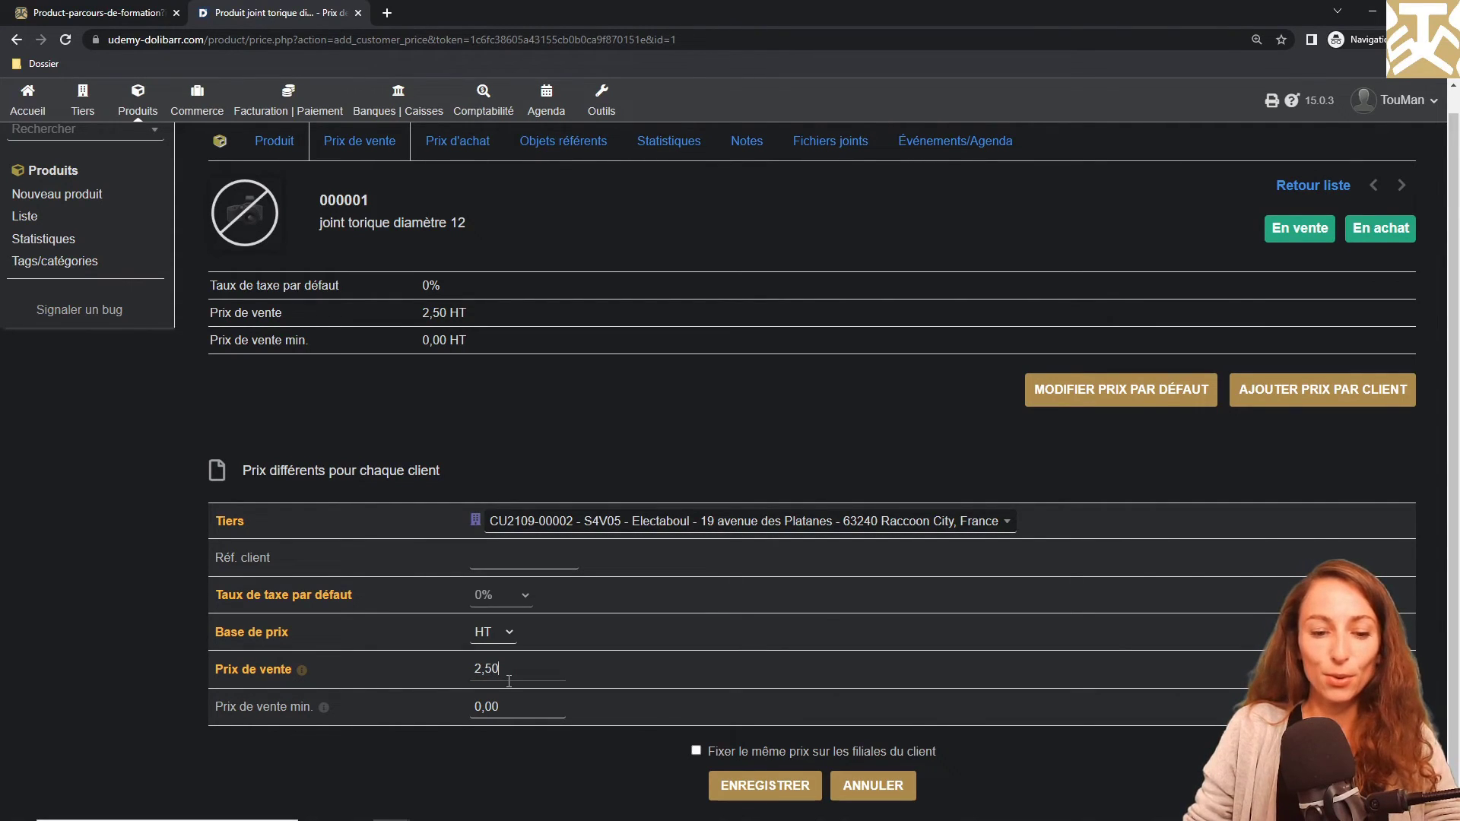
key("BackSpace")
key("BackSpace")
key("BackSpace")
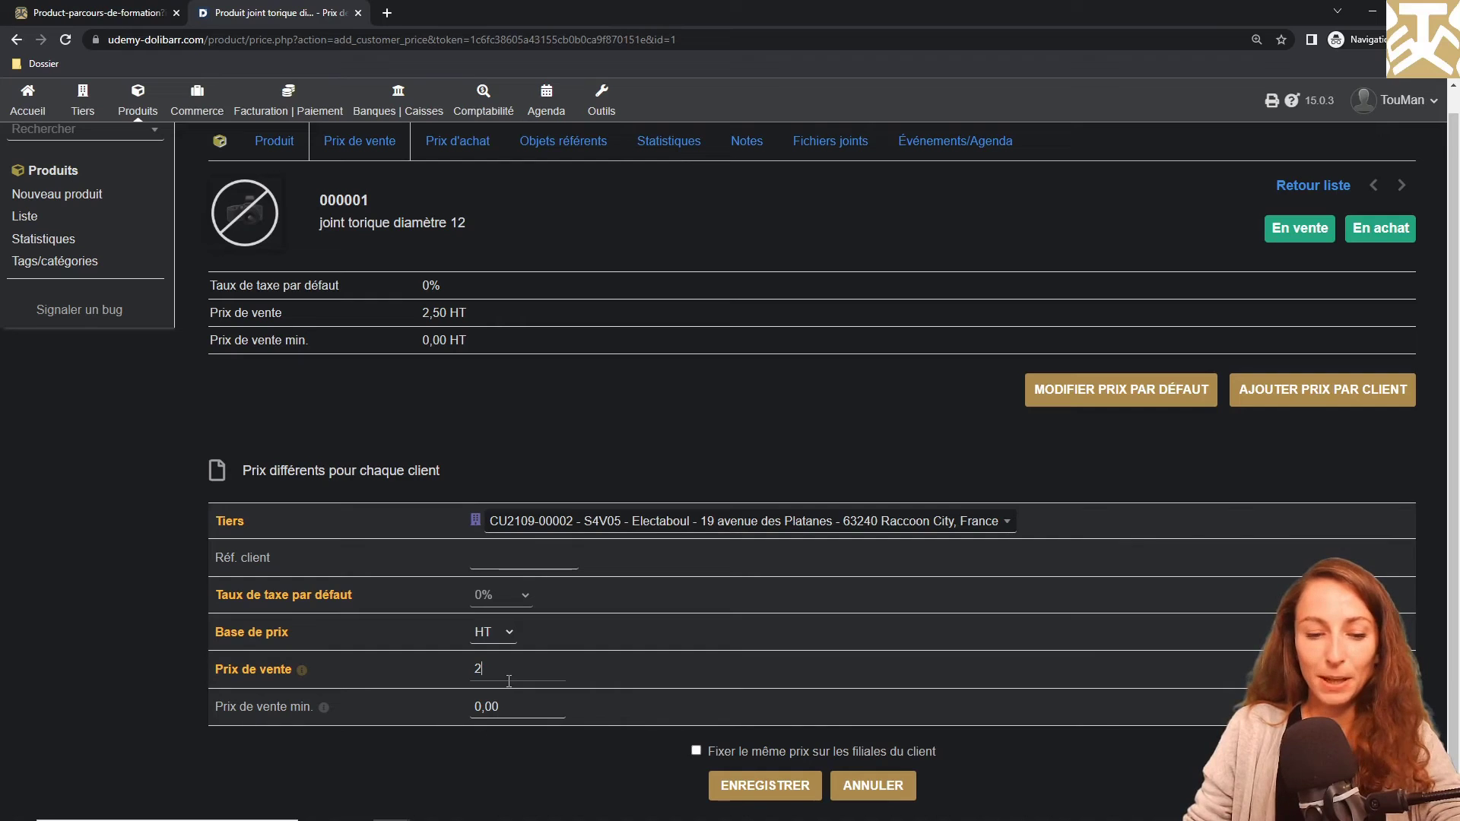
key("Tab")
type("2")
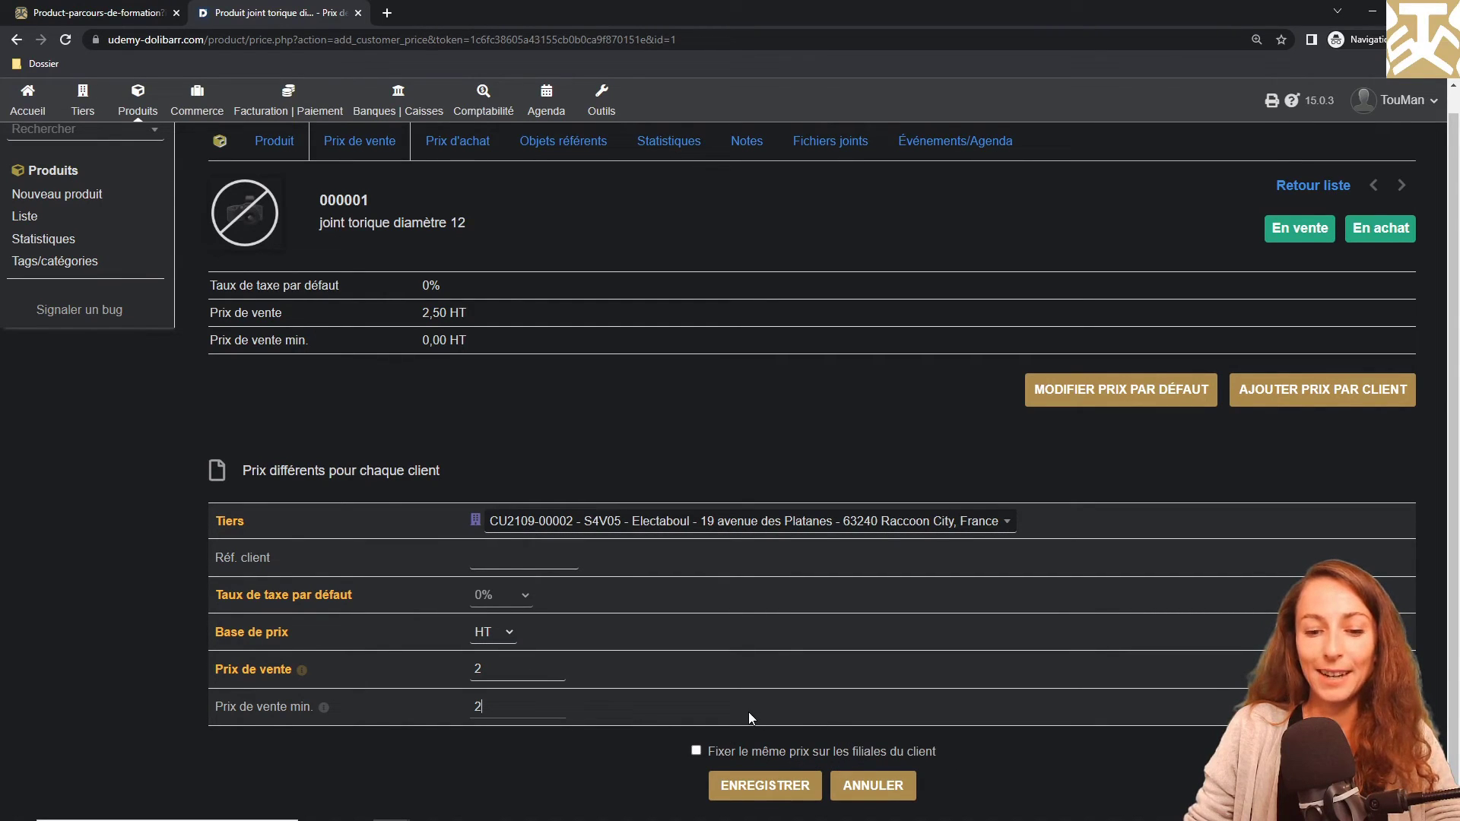
left_click(745, 786)
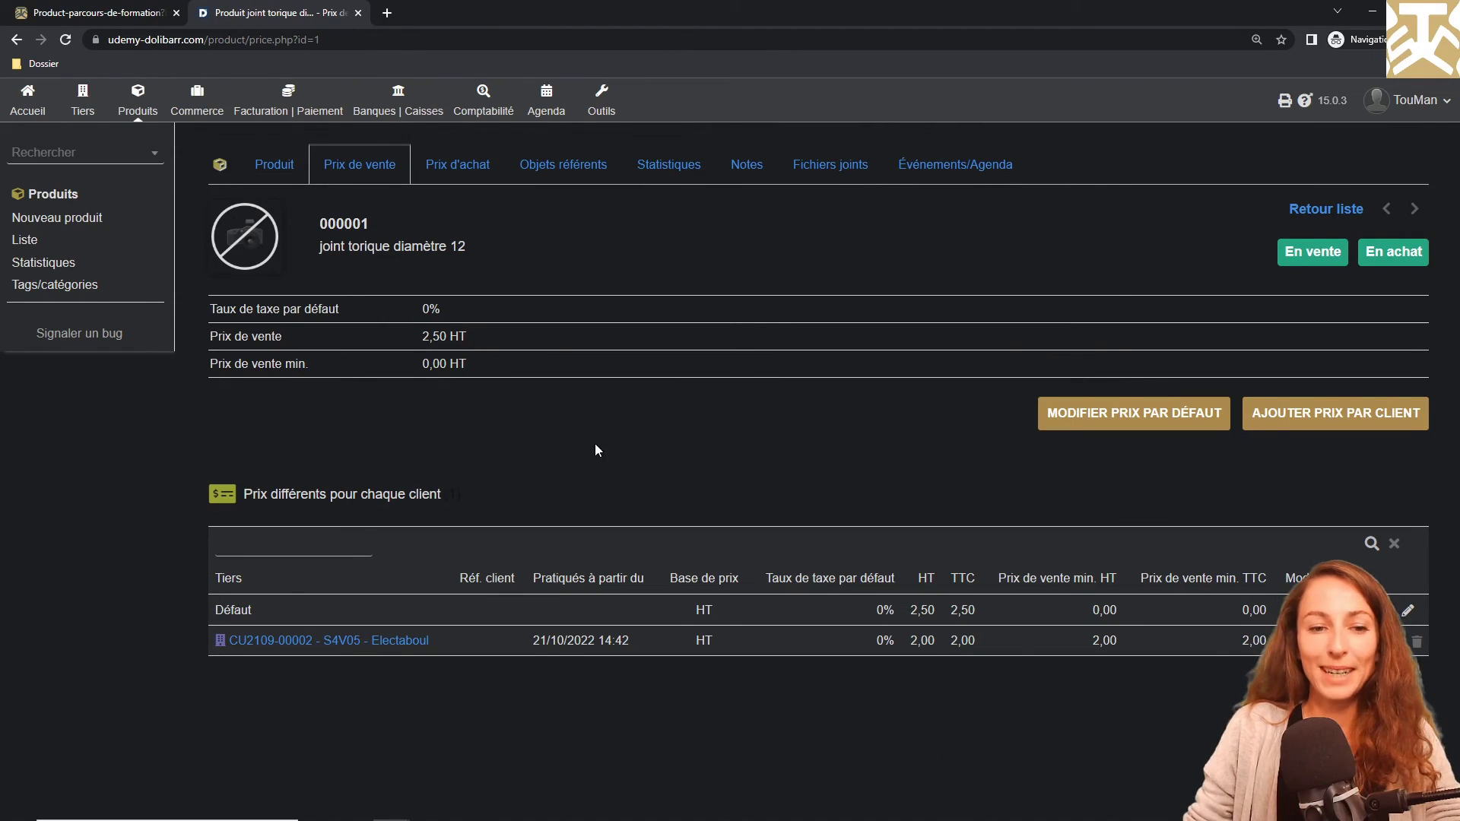
- Start a purchase price for the supplier Tuyau and Co with the Réf. produit fournisseur 234055
left_click(446, 172)
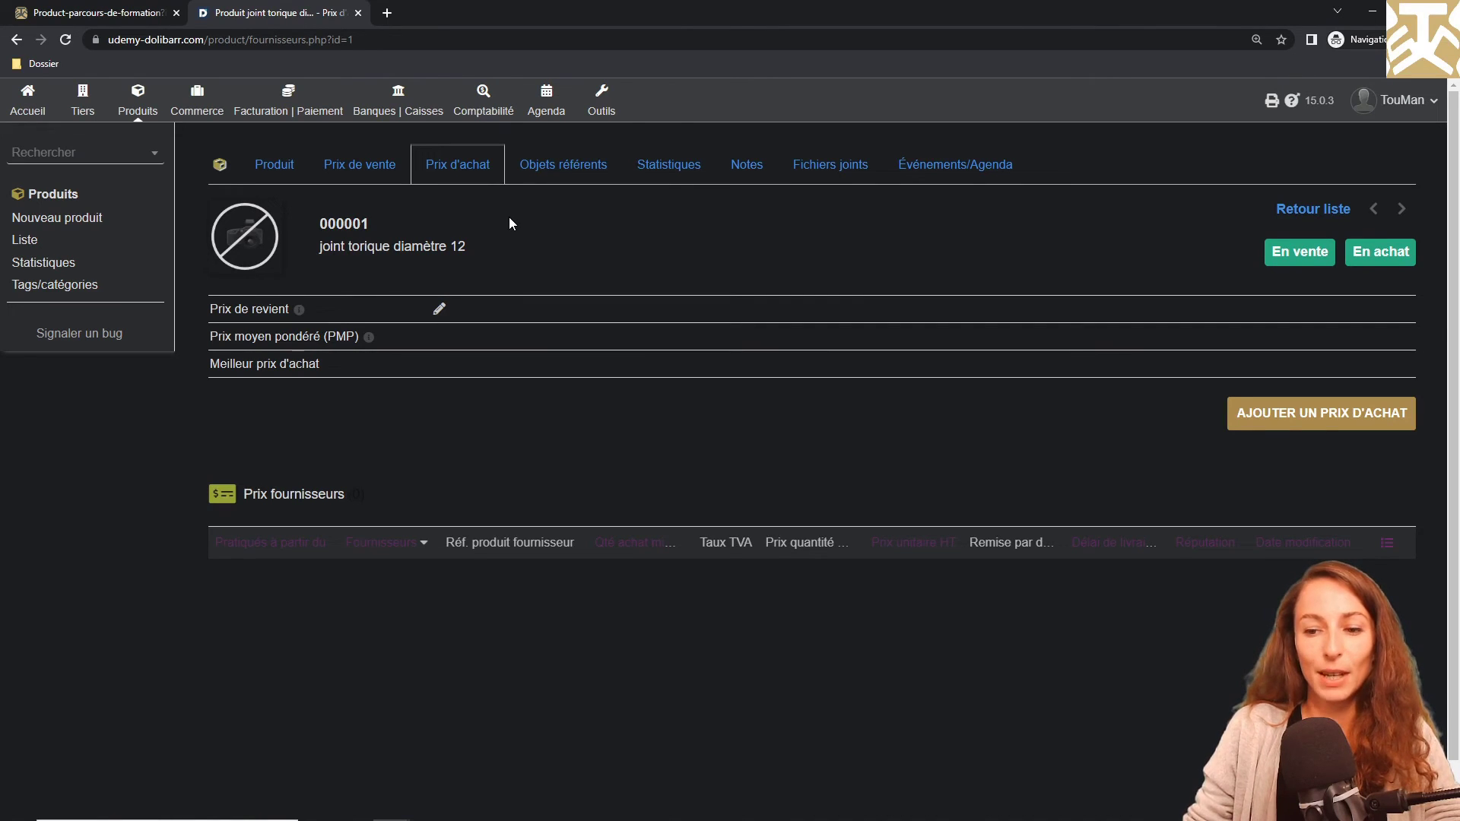
left_click(1277, 427)
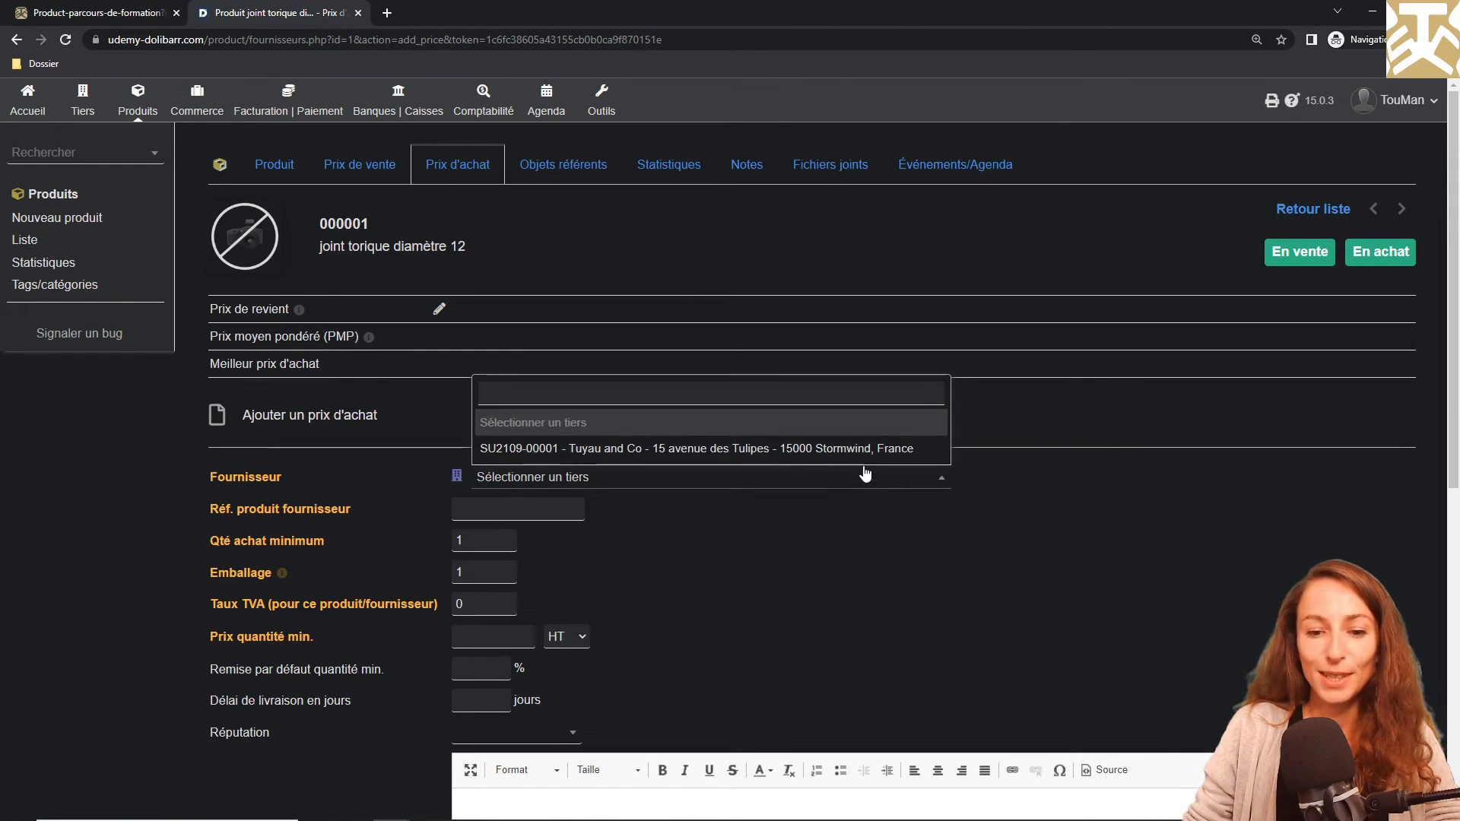
left_click(863, 448)
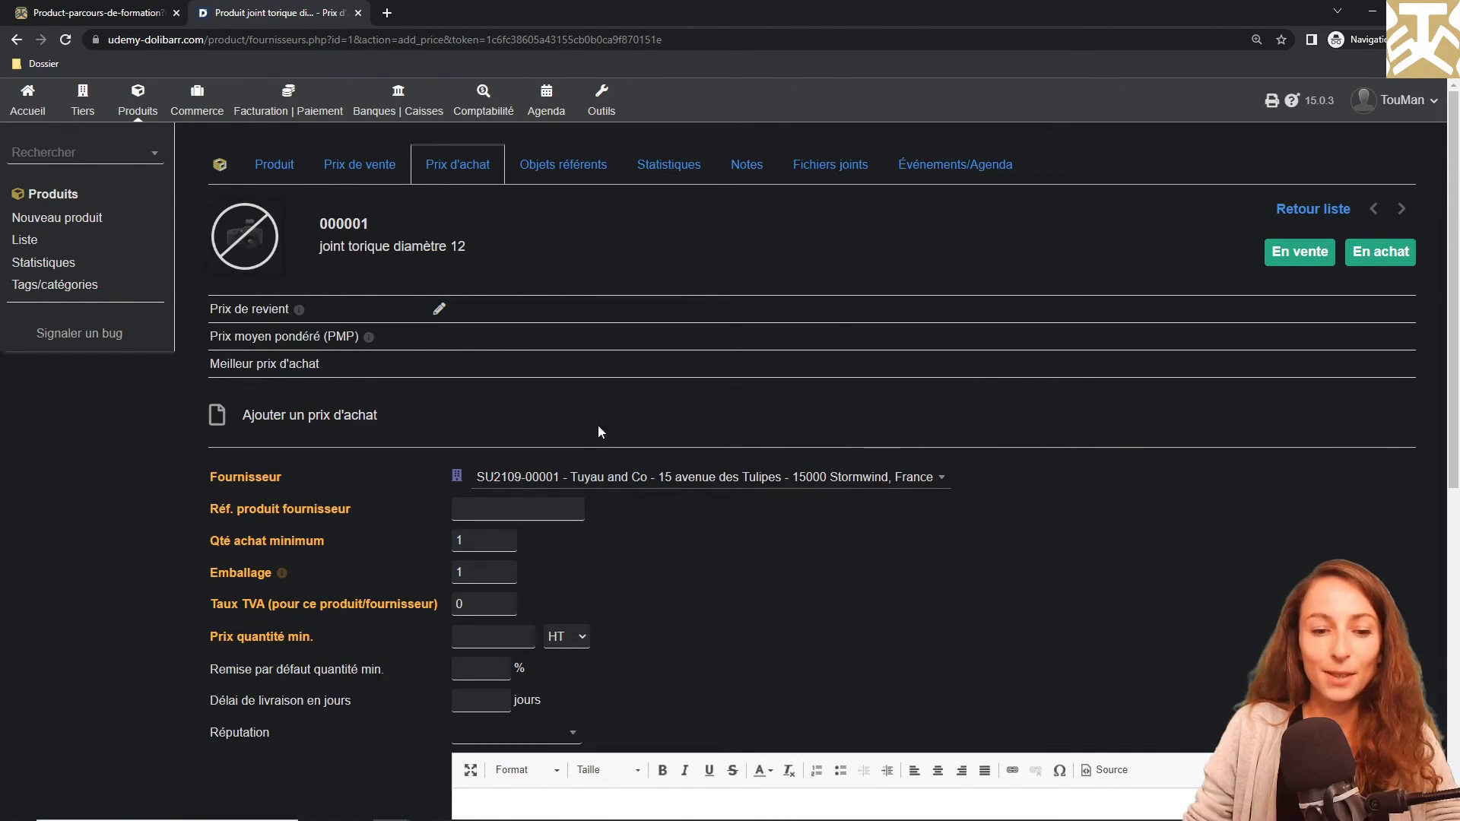
left_click(554, 508)
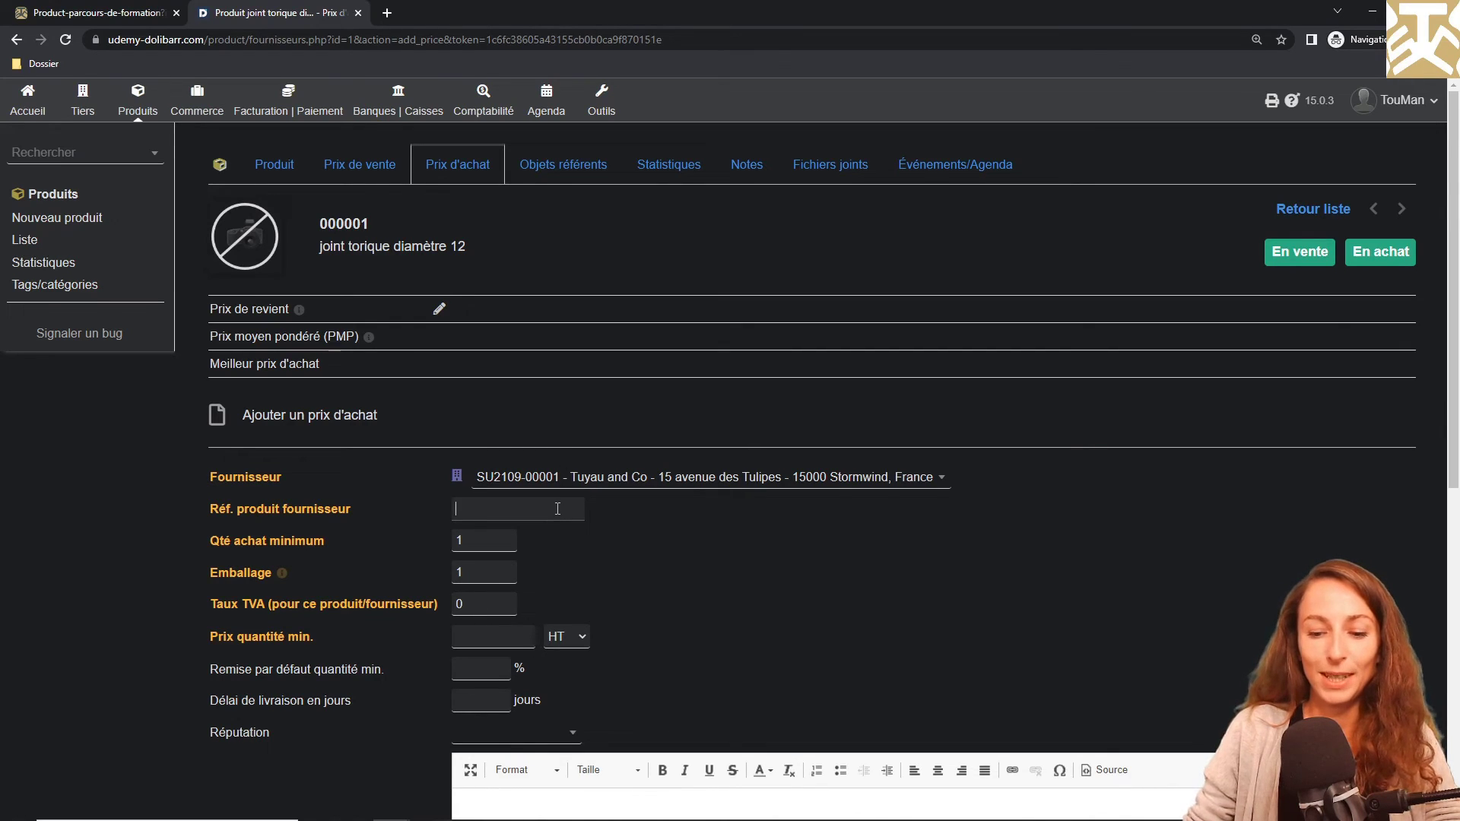
type("234055")
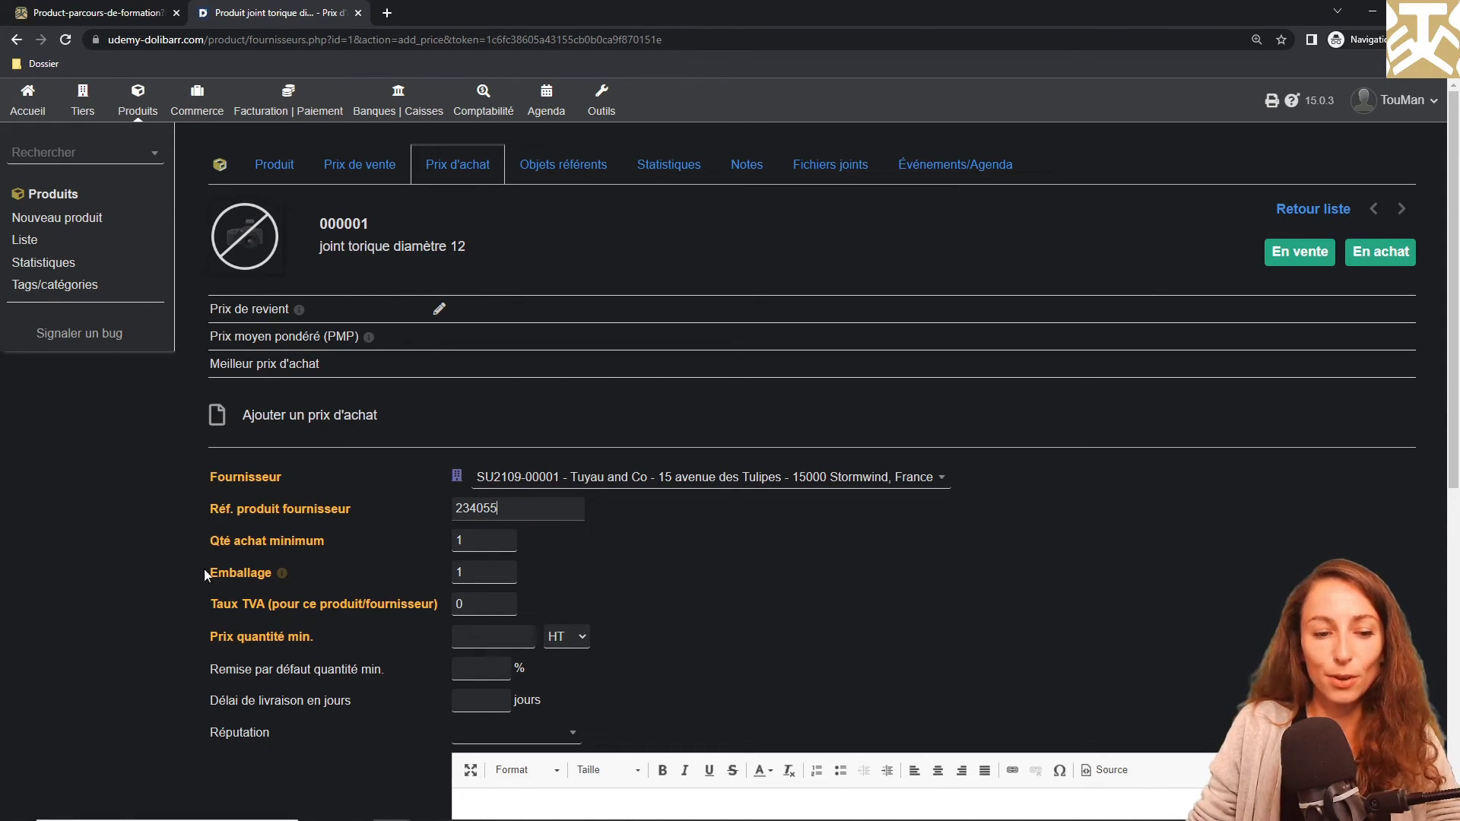
- Set the purchase price's Emballage to 10 and its Qté achat minimum to 30
left_click(467, 574)
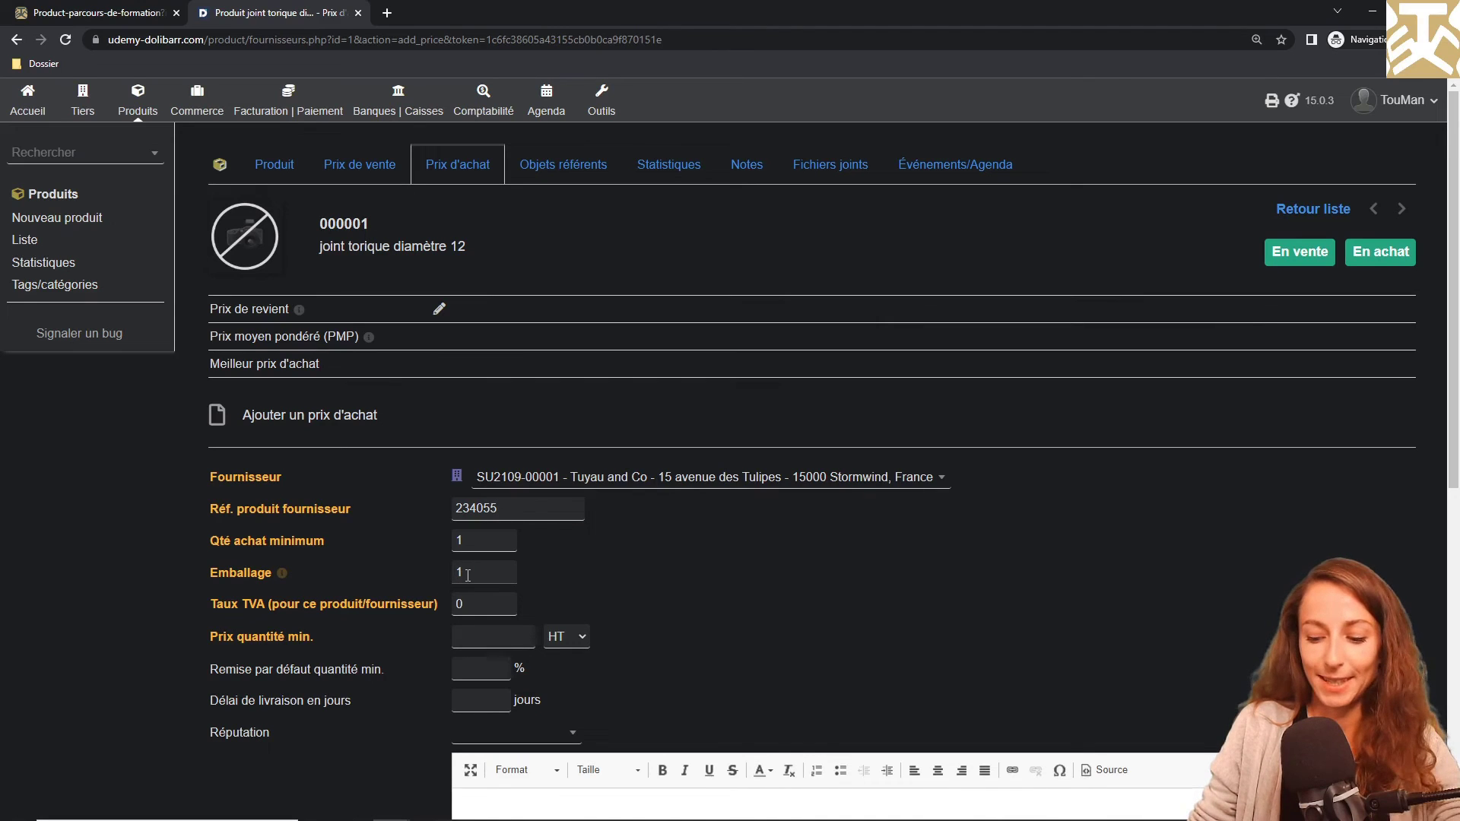
type("0")
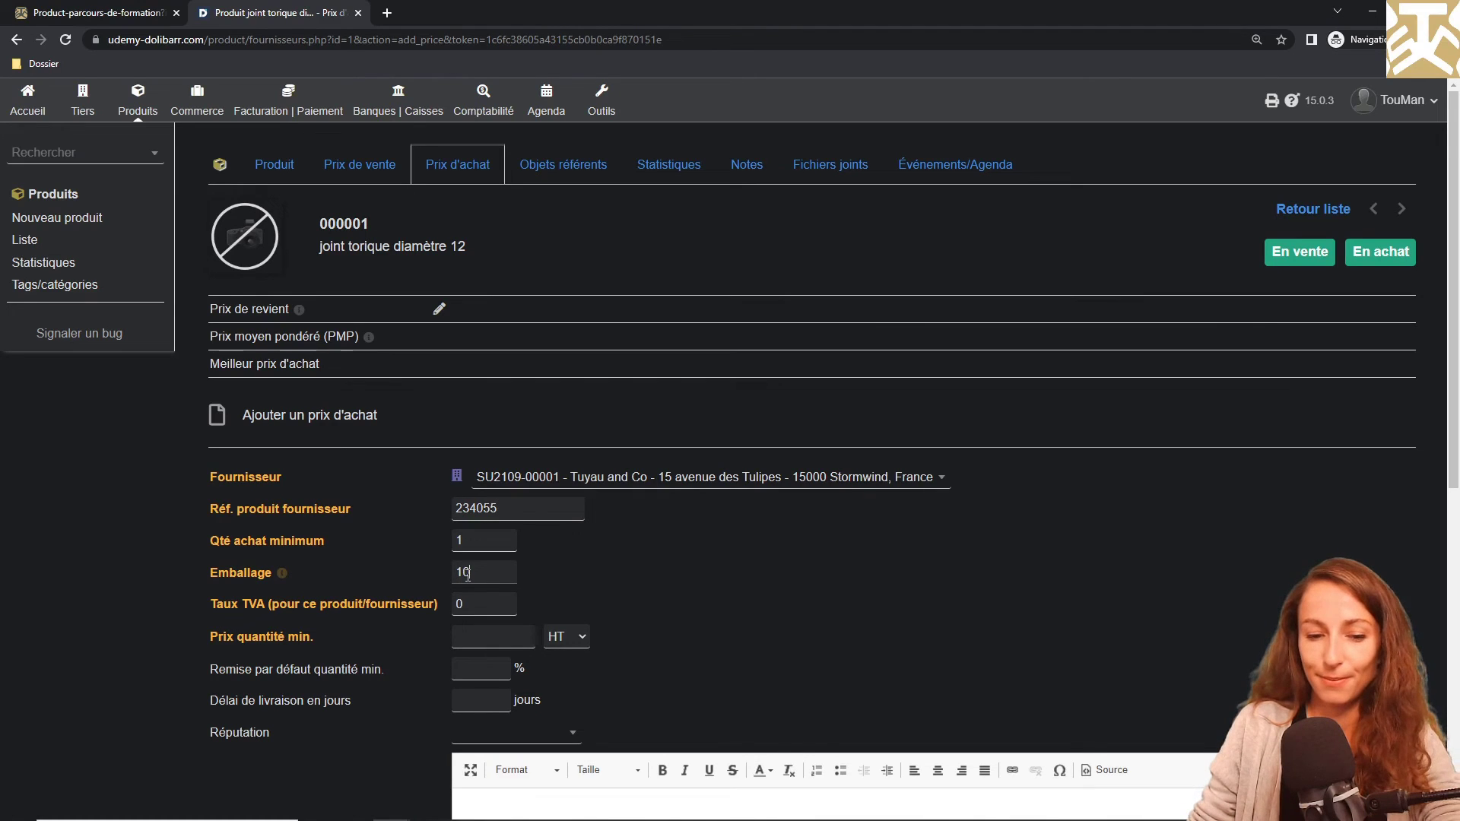
left_click(505, 541)
key("BackSpace")
type("30")
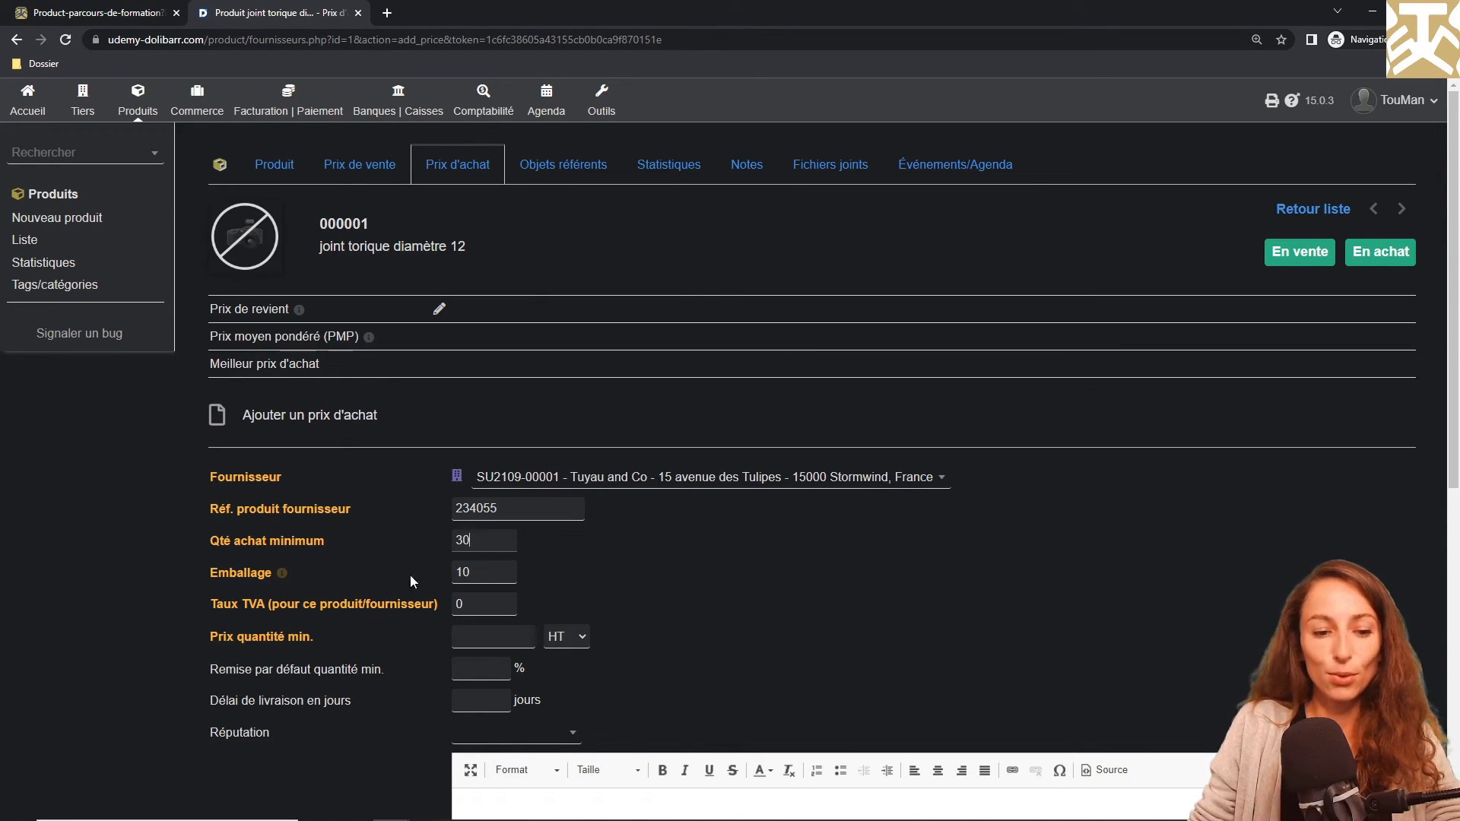
- Set the purchase price's Taux TVA to 20 and its Prix quantité min. to 5 HT
left_click(472, 606)
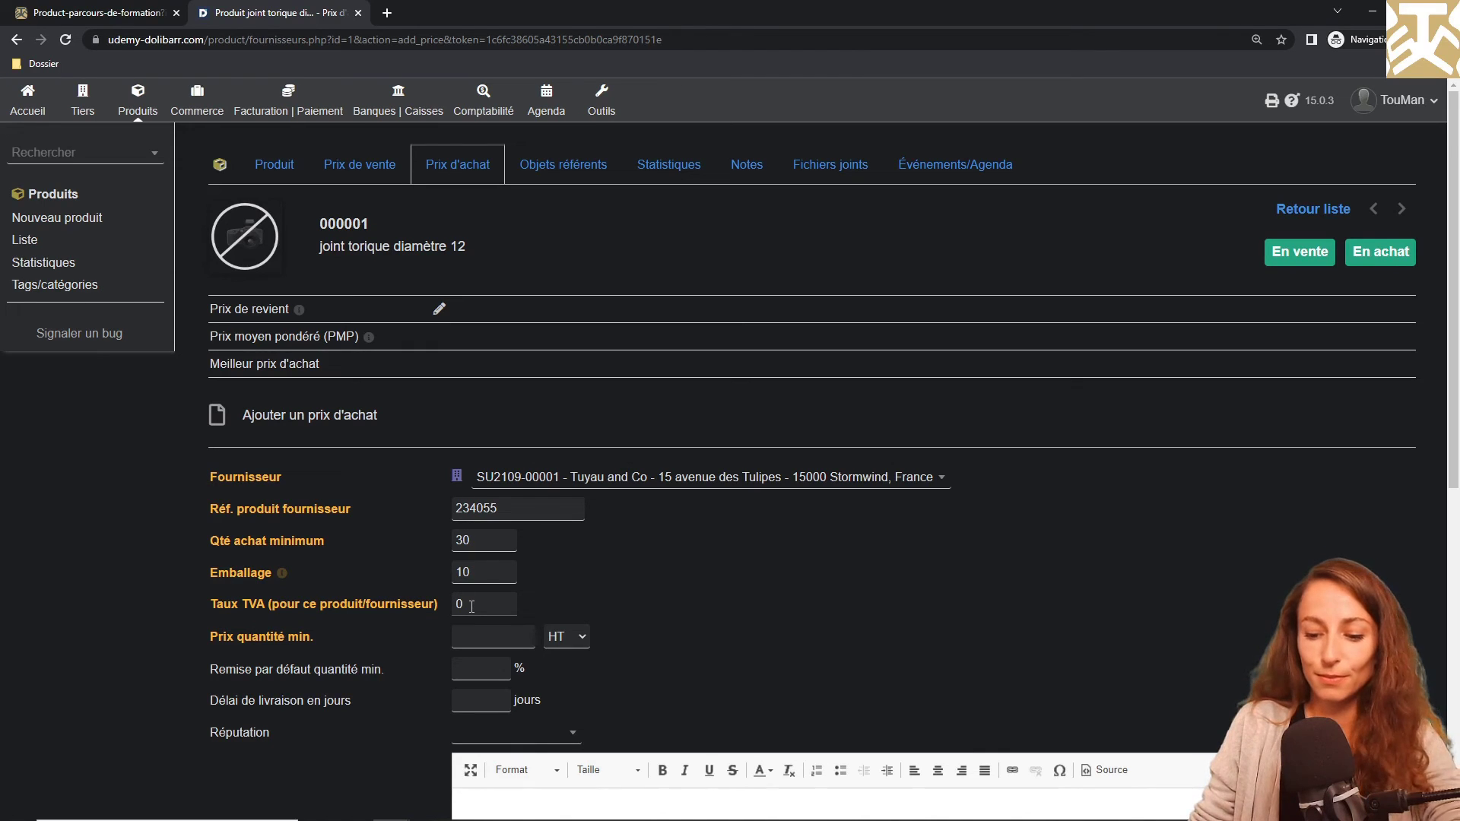
key("BackSpace")
type("2")
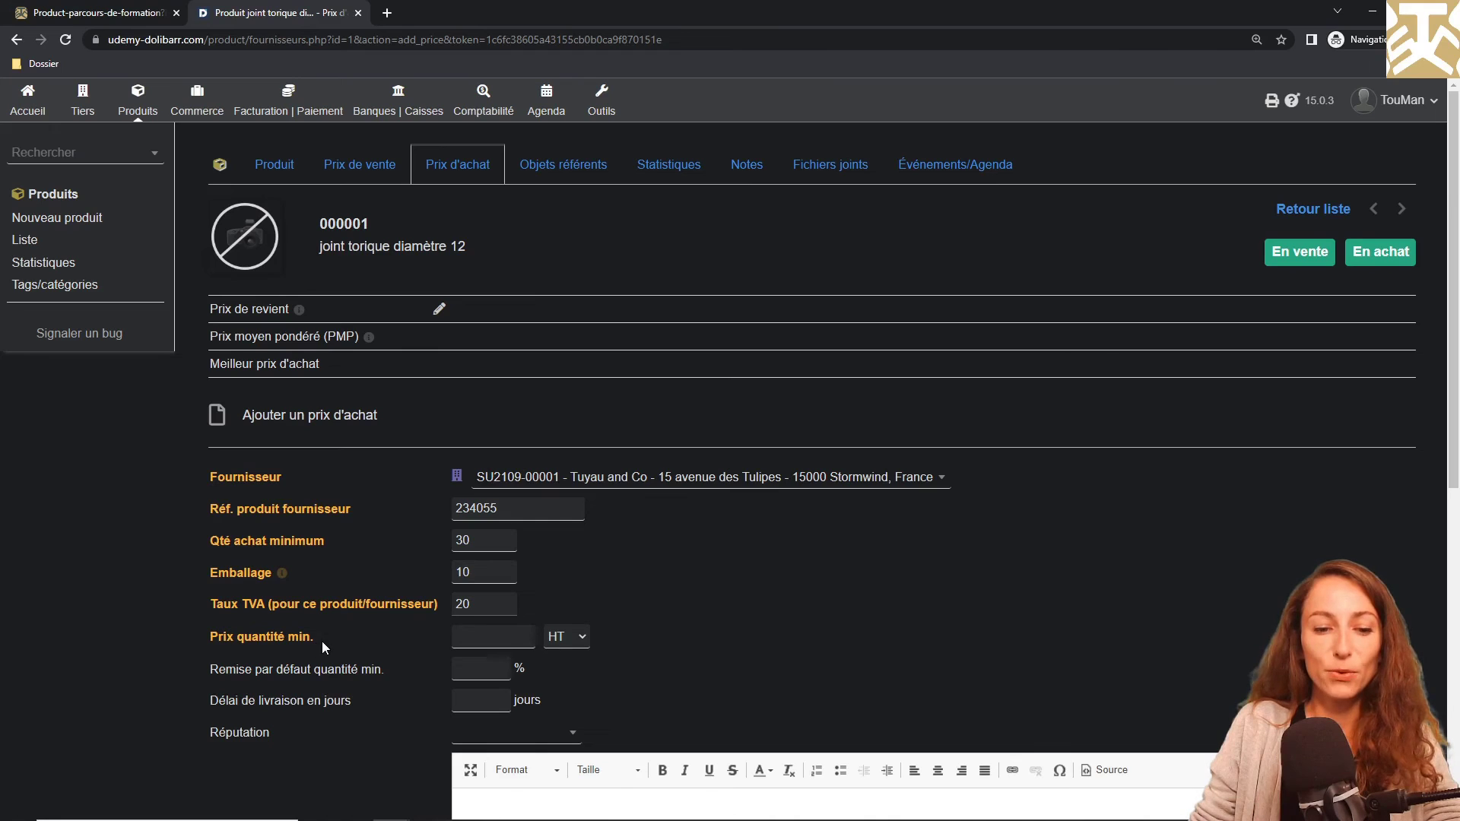
left_click(462, 636)
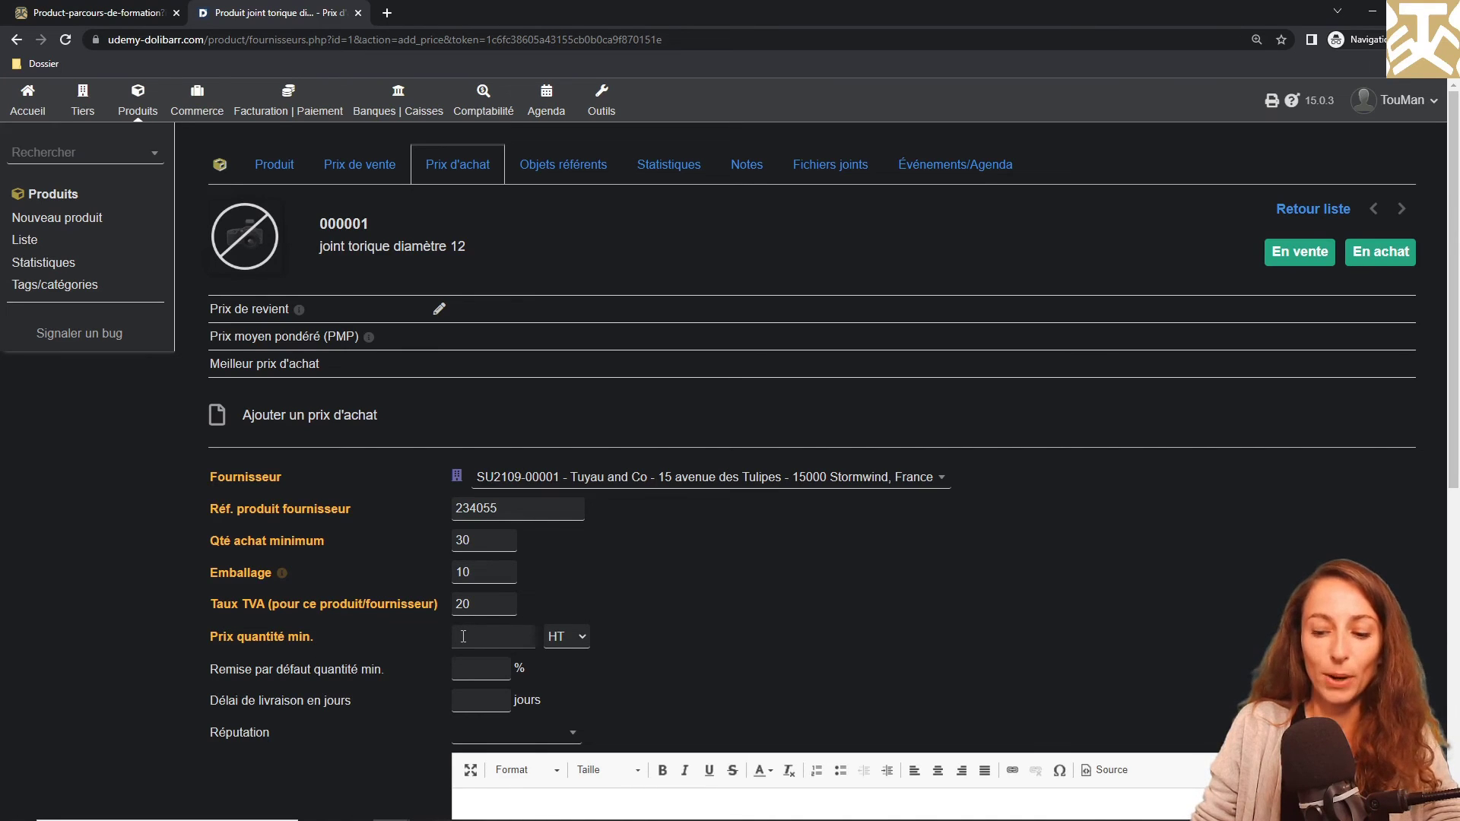
type("5")
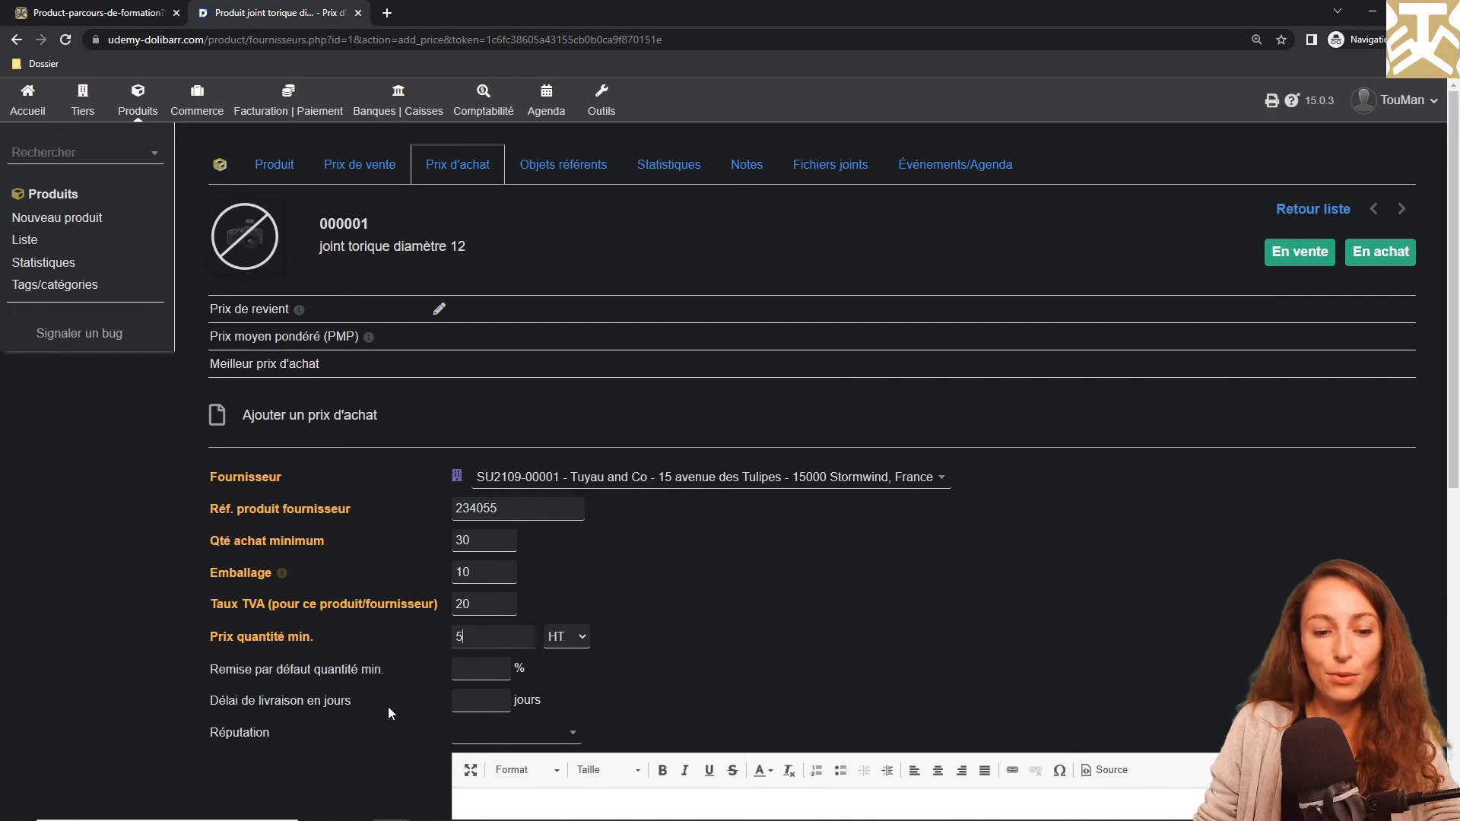
- Set the supplier's Délai de livraison to 3 jours and Réputation to Favori
left_click(467, 701)
type("3")
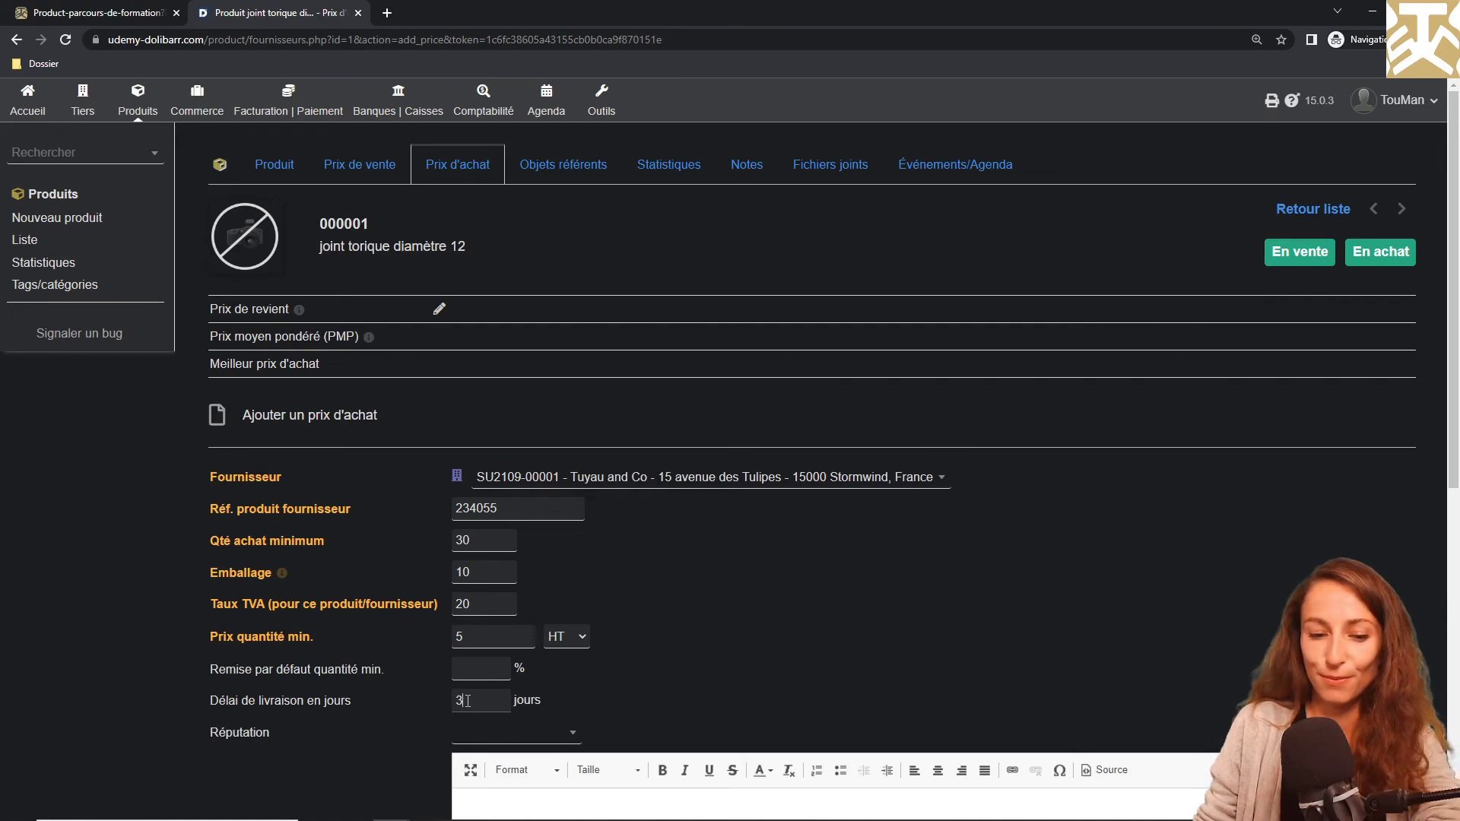
scroll(415, 724, "down", 4)
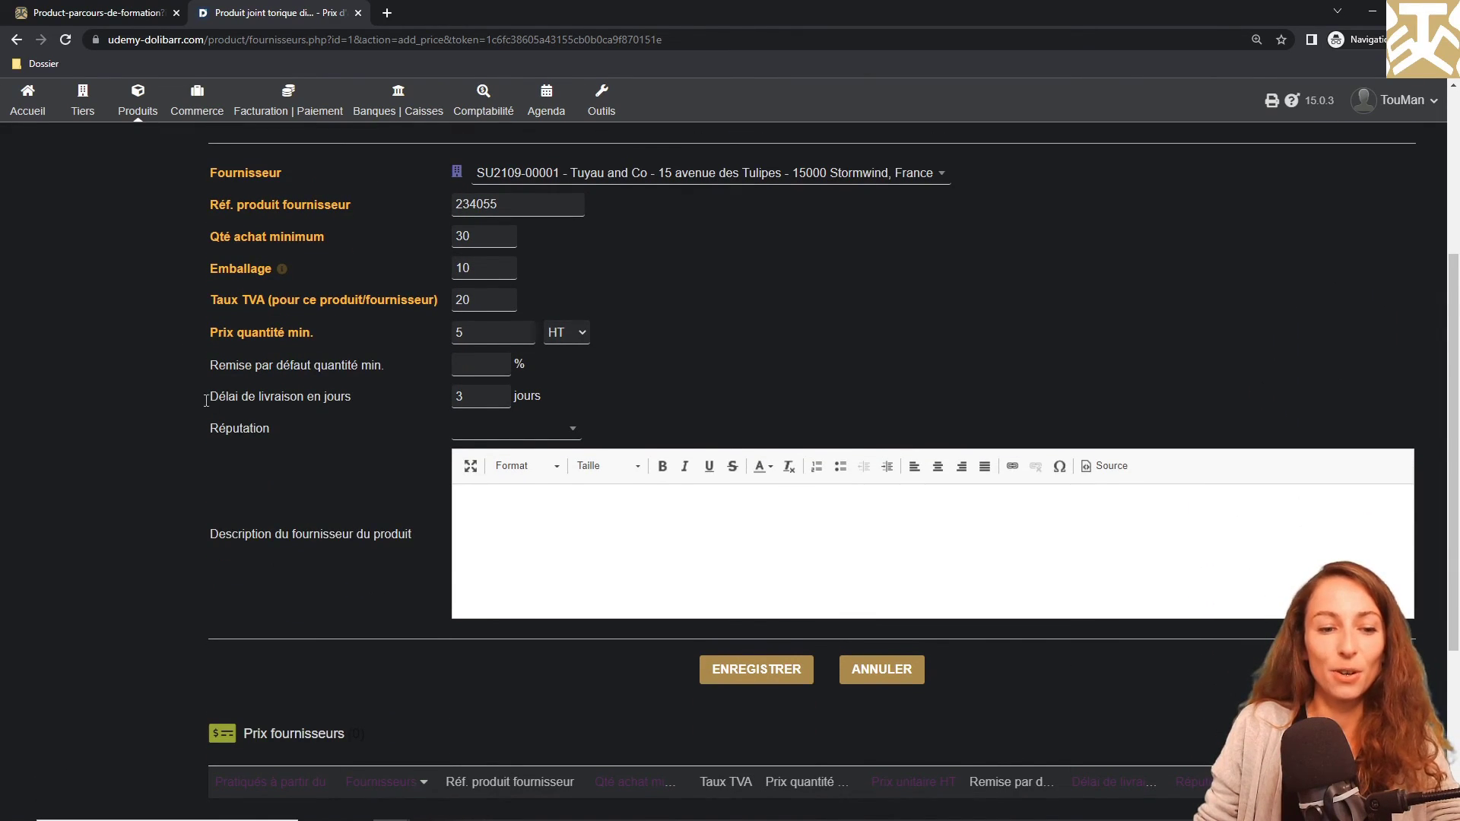
left_click(498, 432)
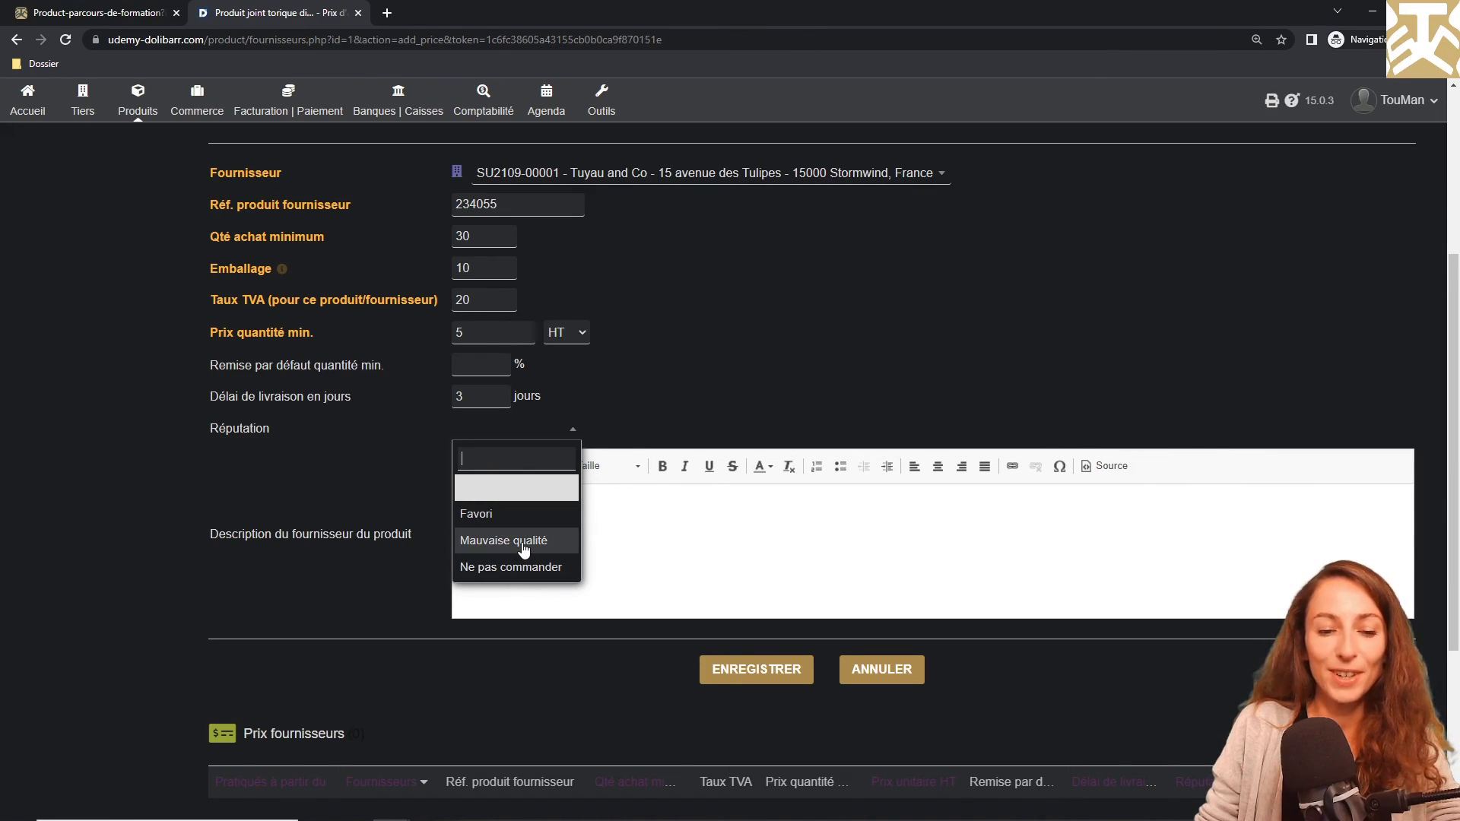
left_click(516, 514)
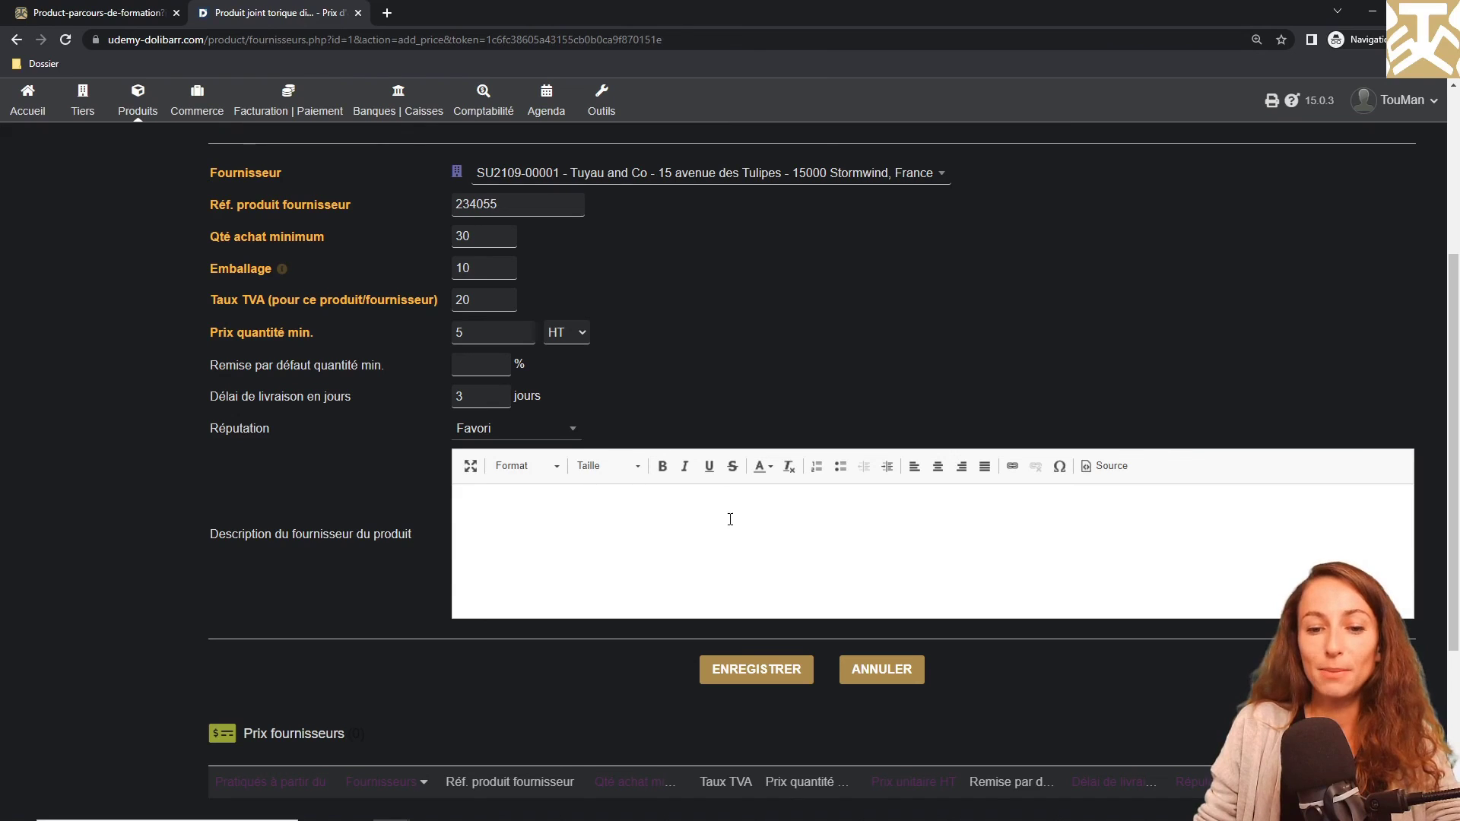
left_click(1011, 466)
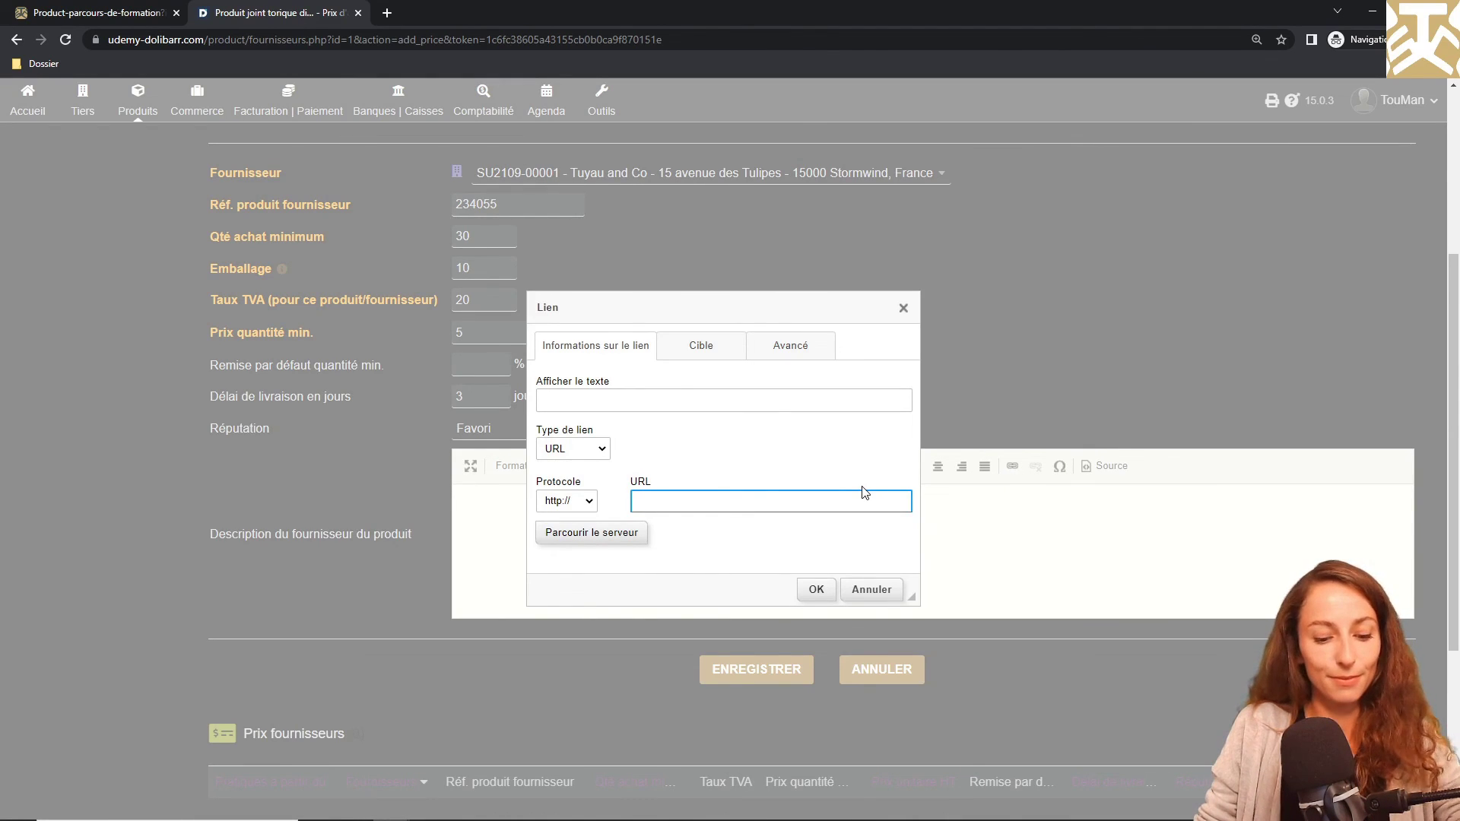
type("www.joint-torique.com/produit/nbr70-t2d12/")
left_click(814, 590)
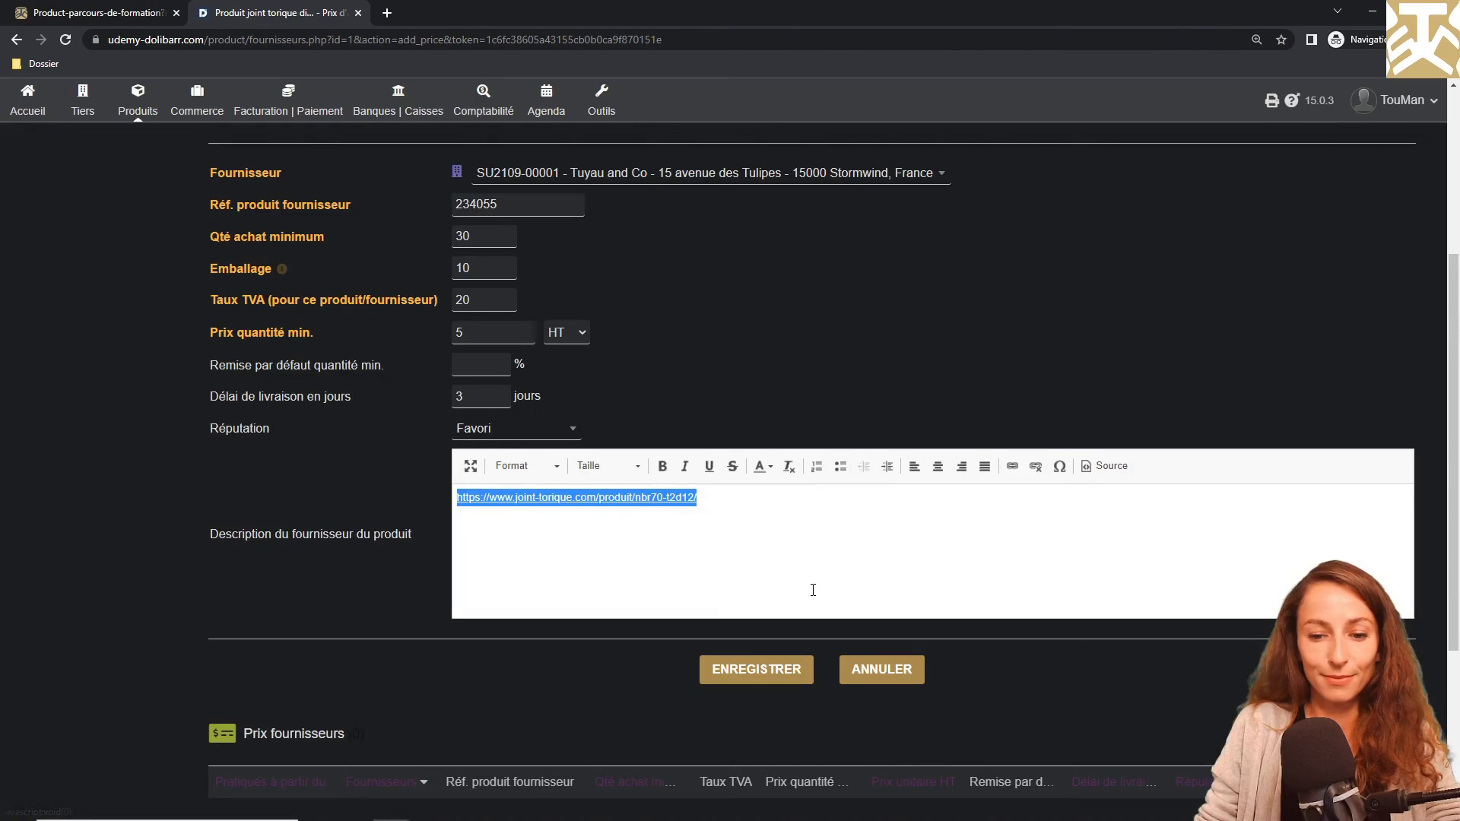
left_click(752, 671)
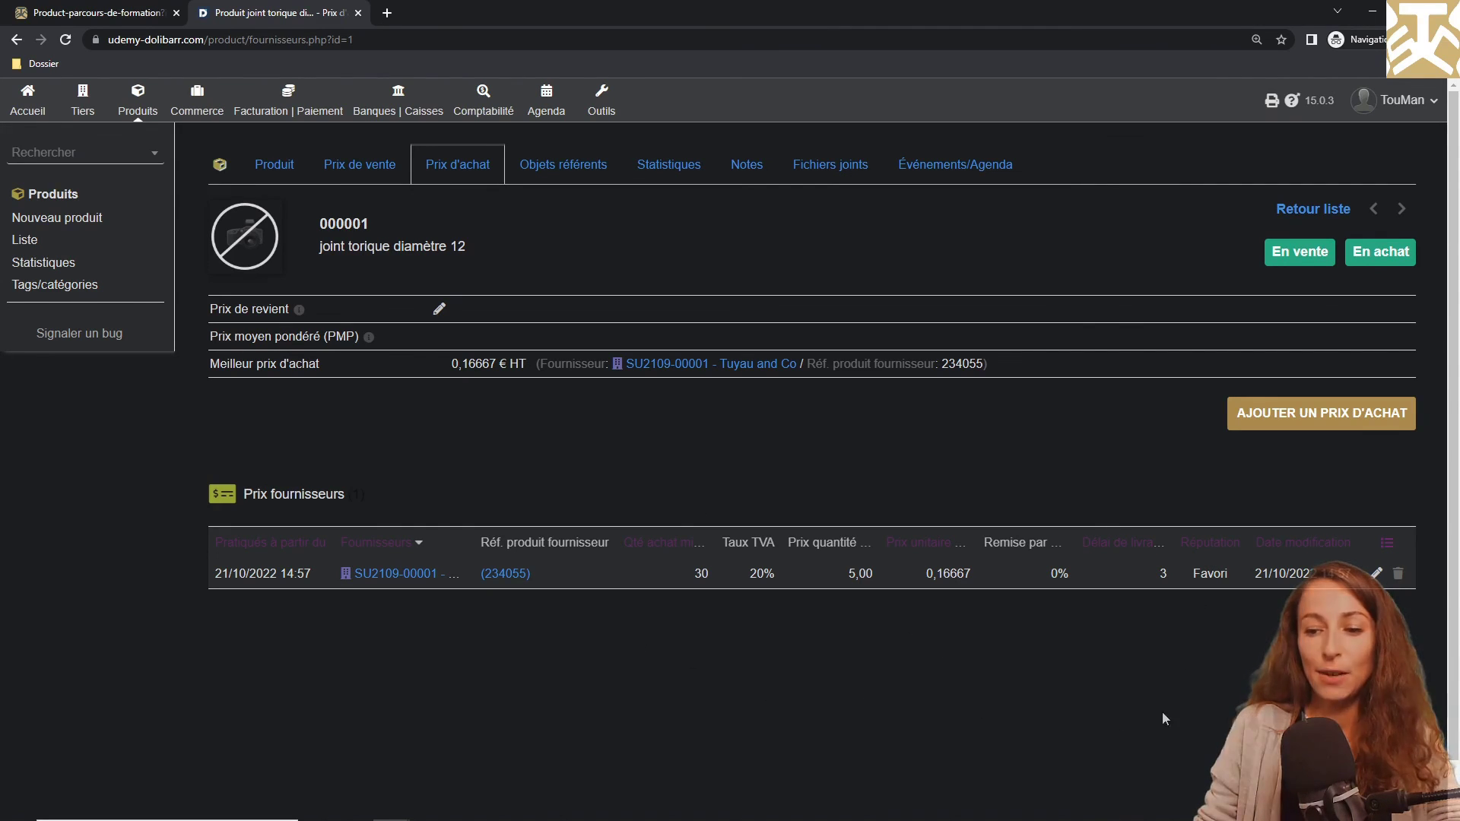
- Look over the Prix fournisseurs column choices and the details of the saved Tuyau and Co price without changing anything
left_click(1386, 542)
scroll(1356, 590, "down", 2)
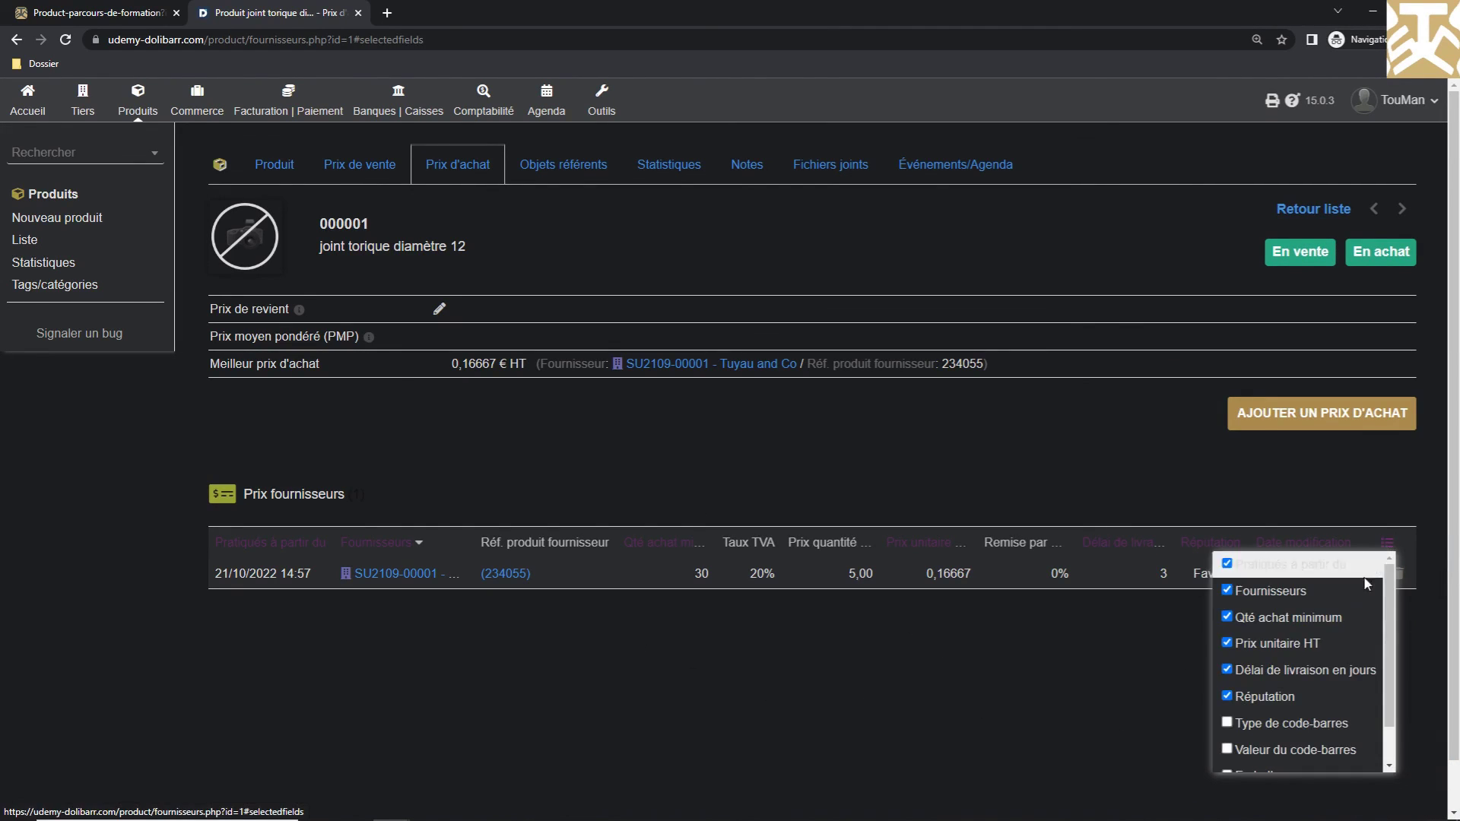
left_click(1105, 647)
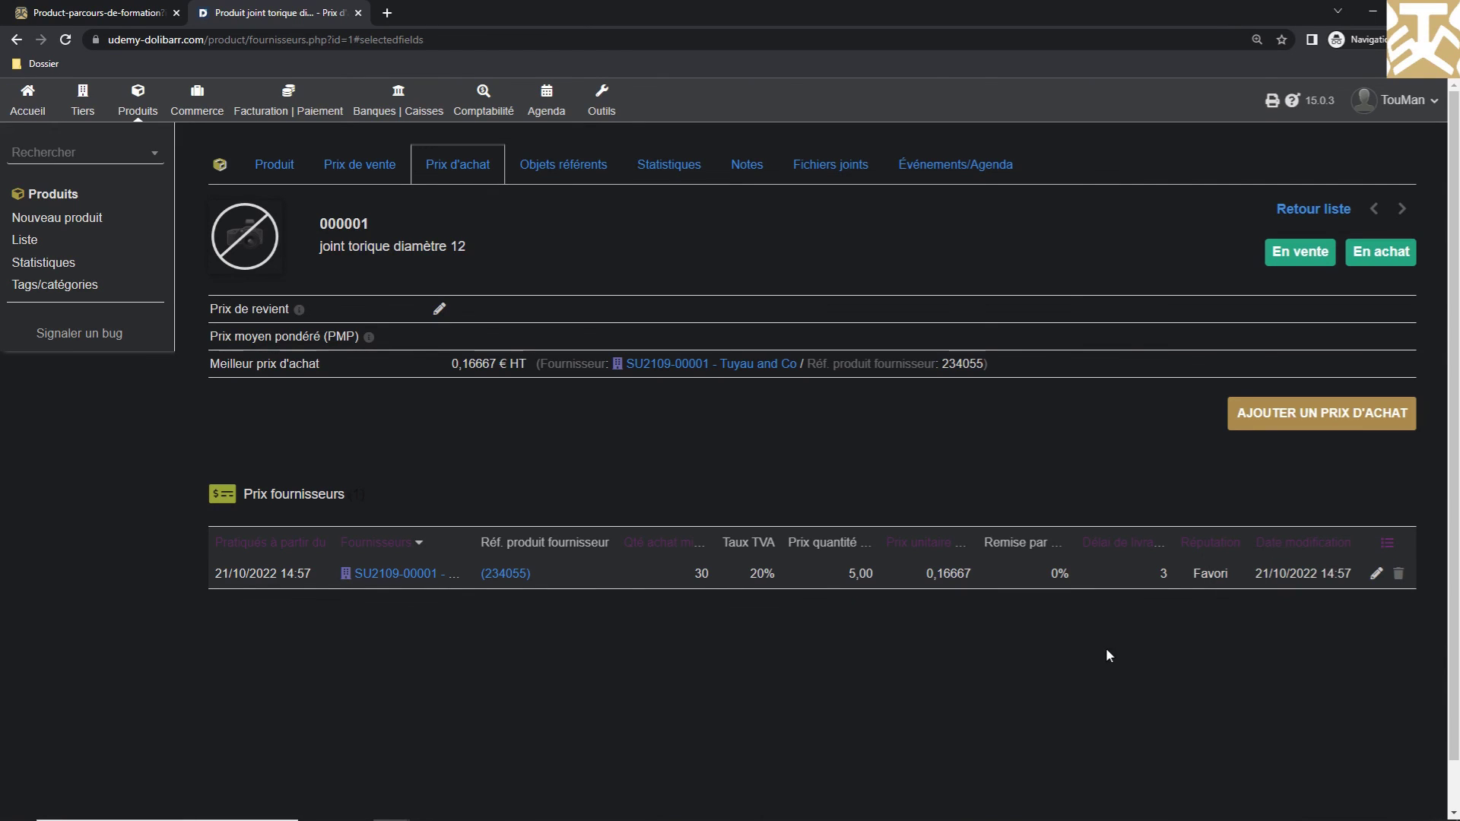
left_click(1373, 574)
scroll(1368, 574, "down", 4)
scroll(1367, 575, "down", 1)
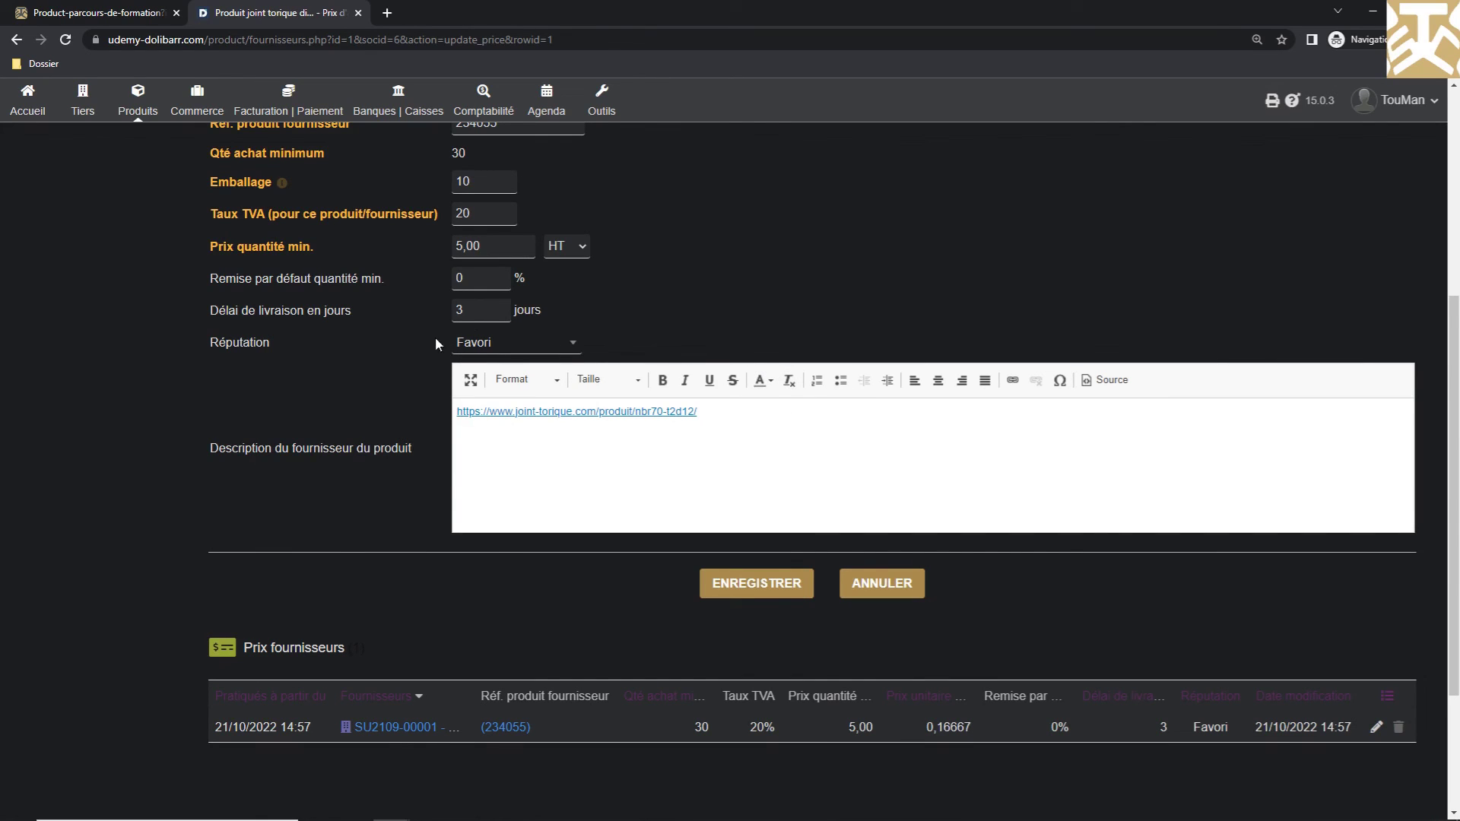
left_click(920, 585)
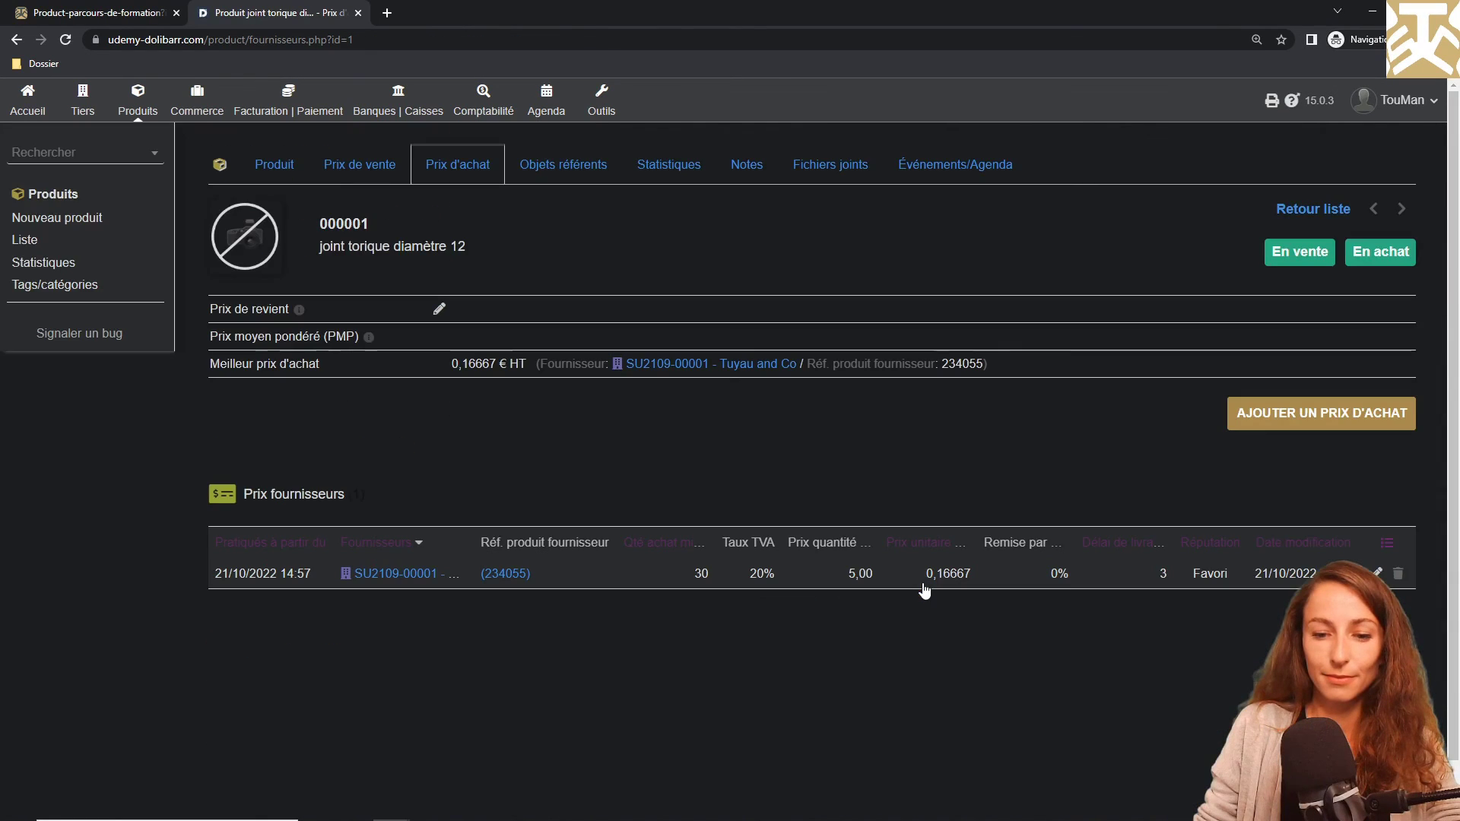
- View the product's Objets référents and open its Statistiques
left_click(557, 172)
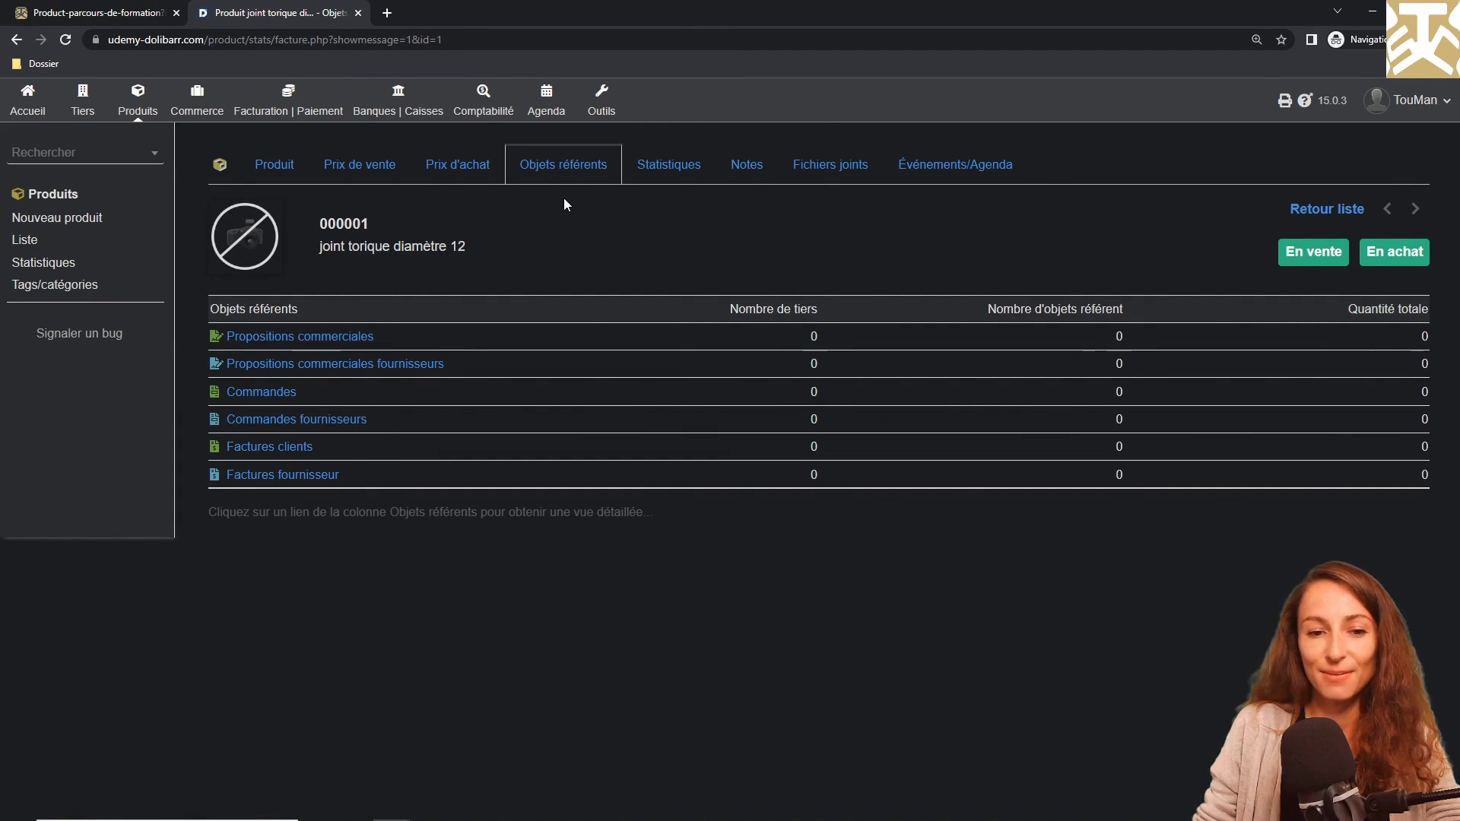
left_click(675, 167)
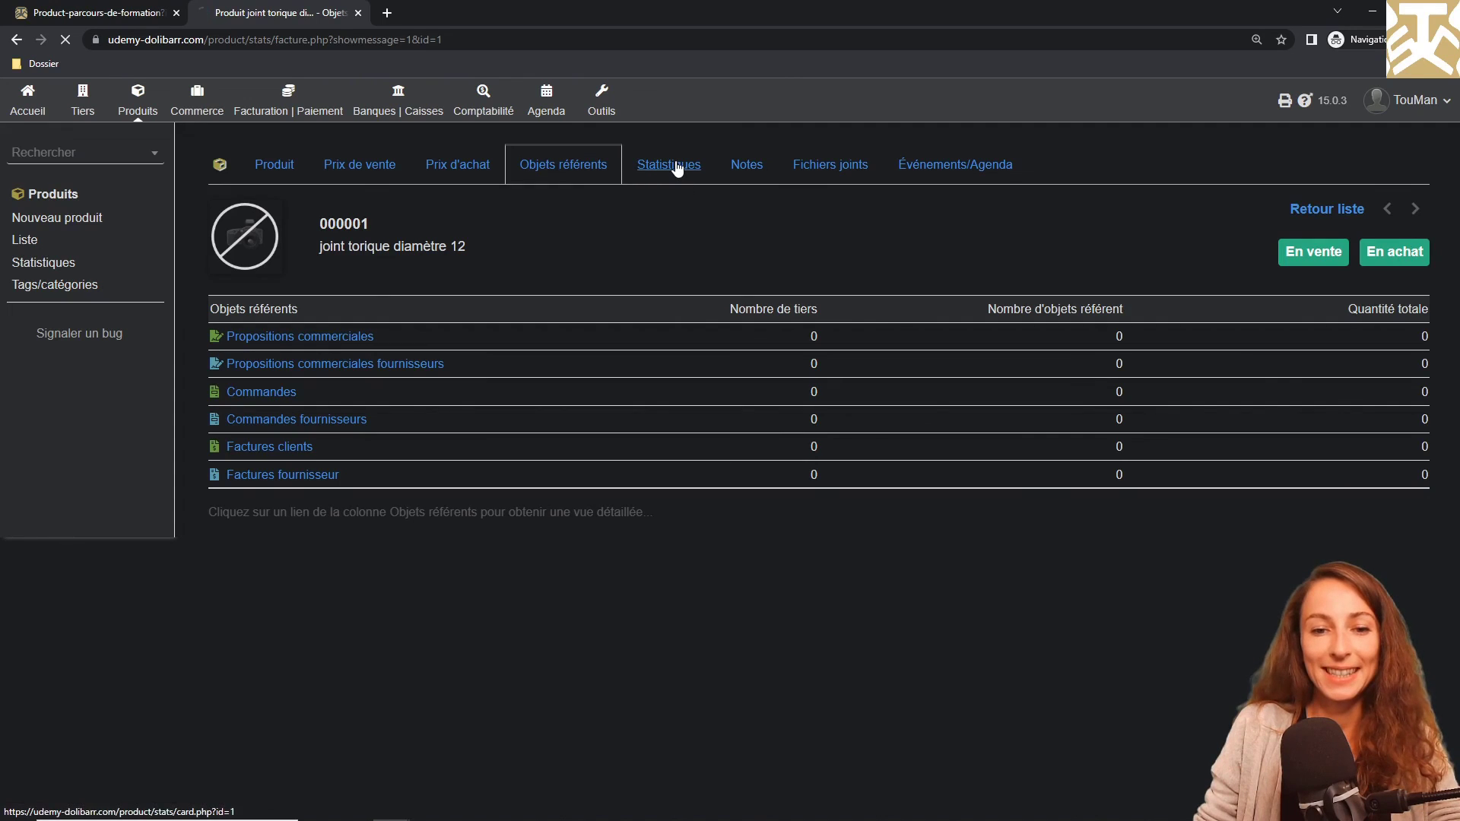